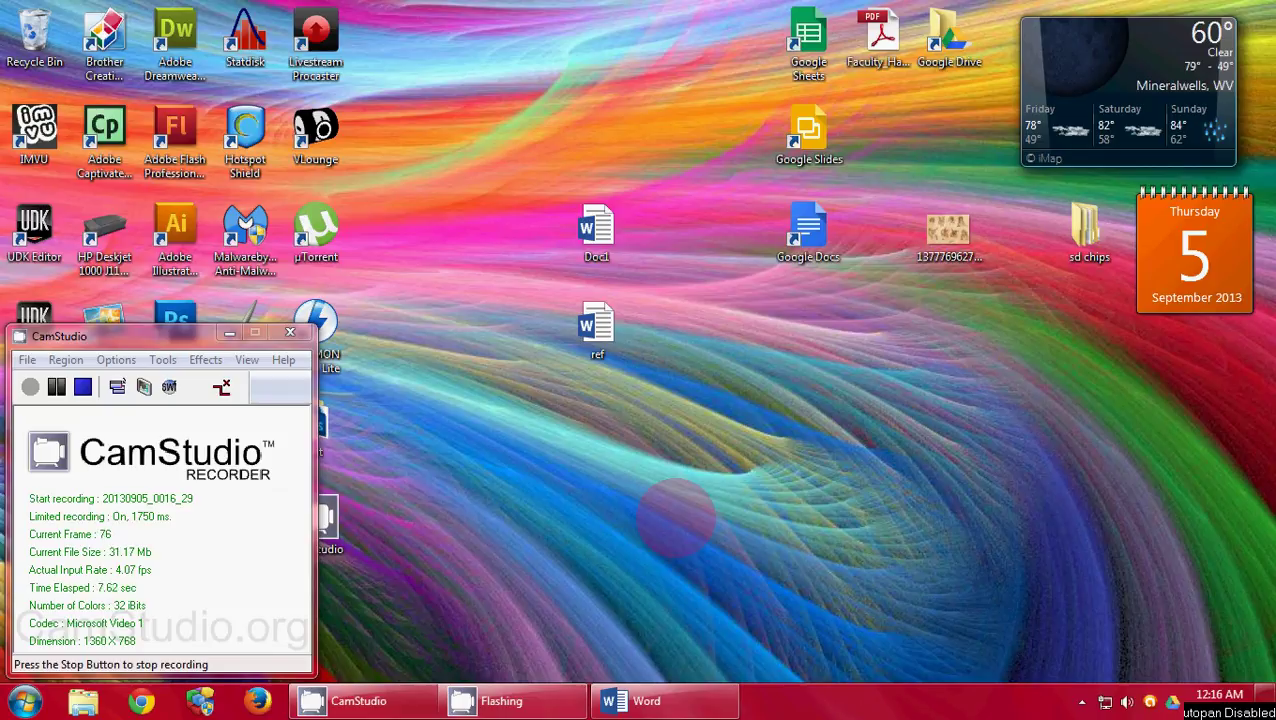
- Move the CamStudio recorder window higher on the desktop and bring Word to the front
drag(112, 336, 127, 141)
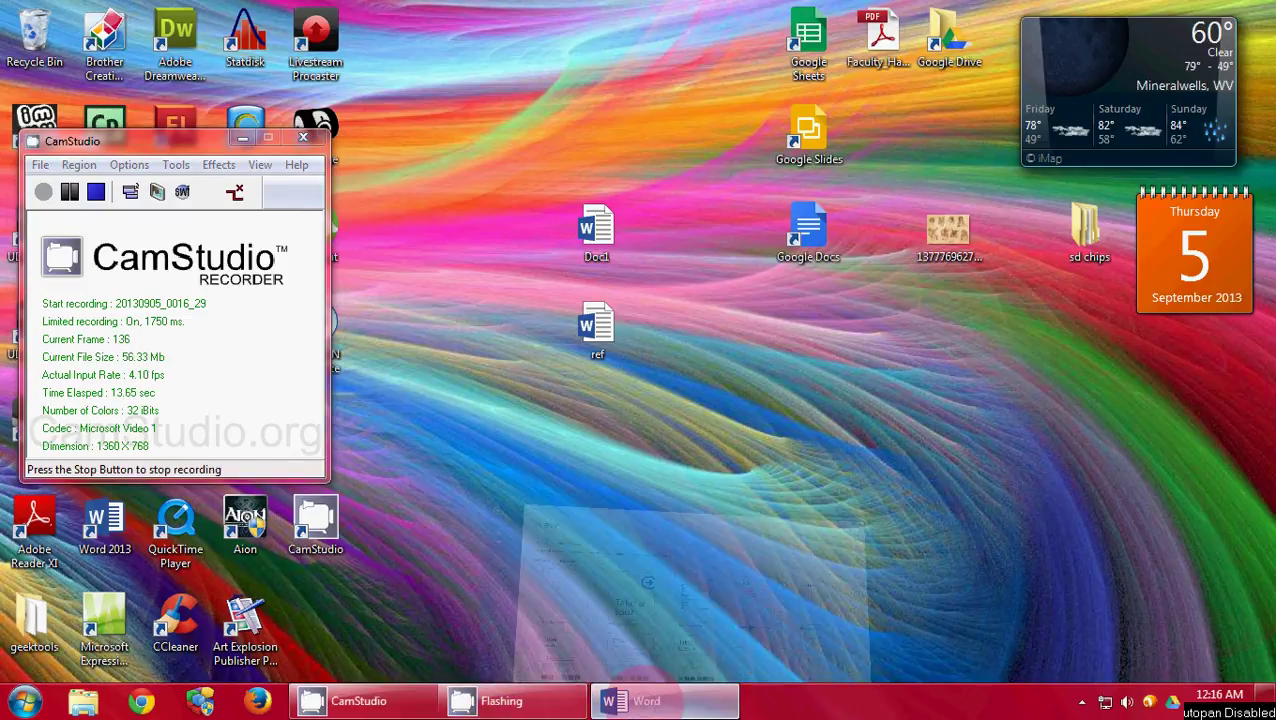
click(630, 700)
- Create a new blank Word document
click(243, 330)
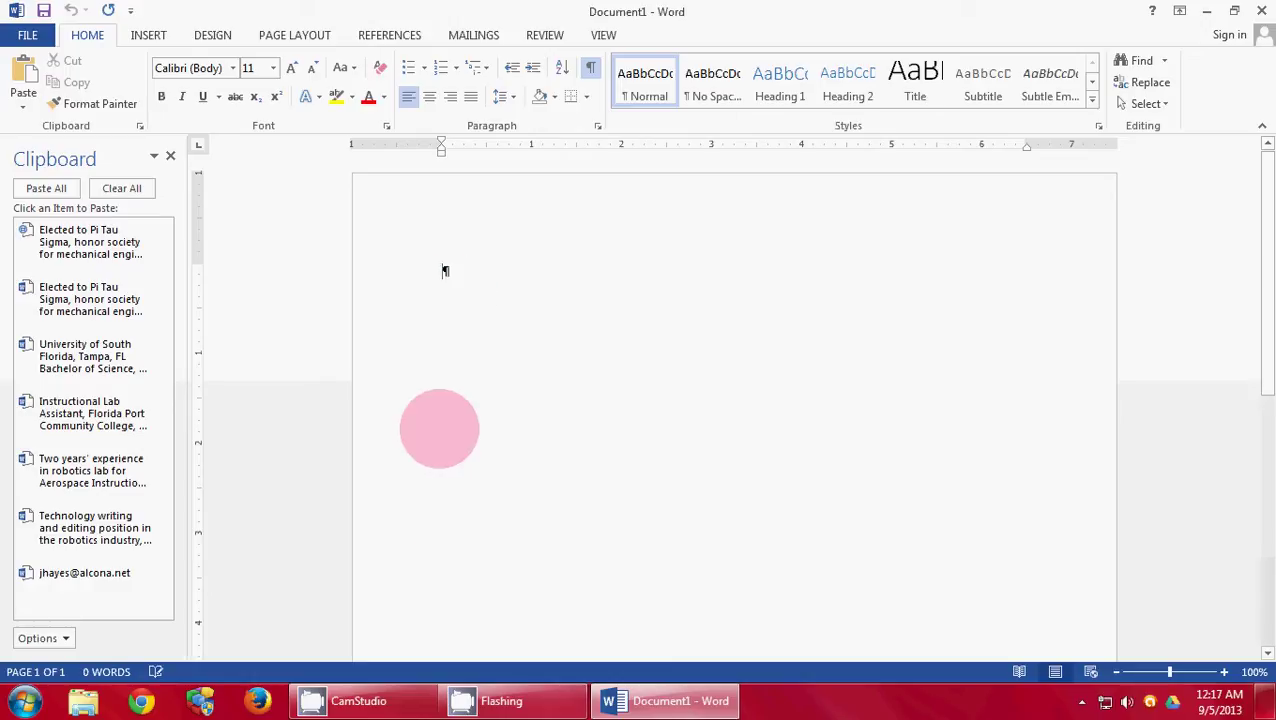
- Save the blank document on PUBLIC (L:) as 2A_Resume, replacing the existing file
click(27, 35)
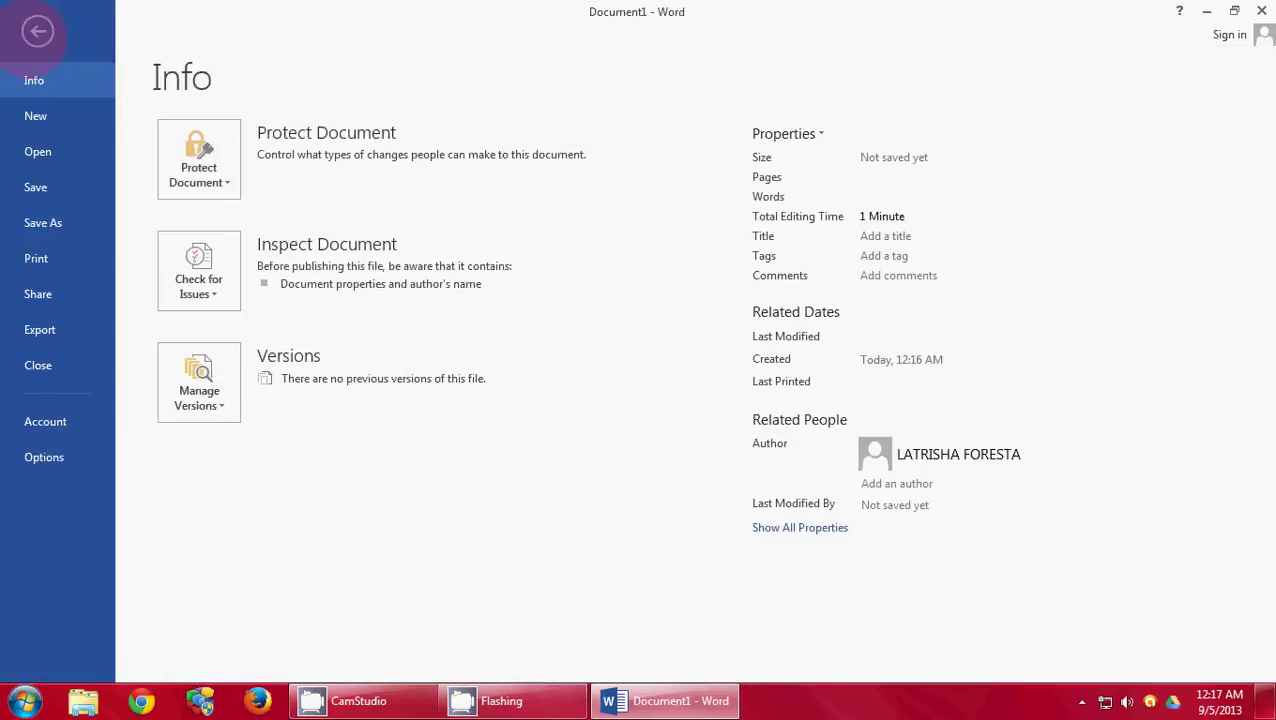
click(42, 222)
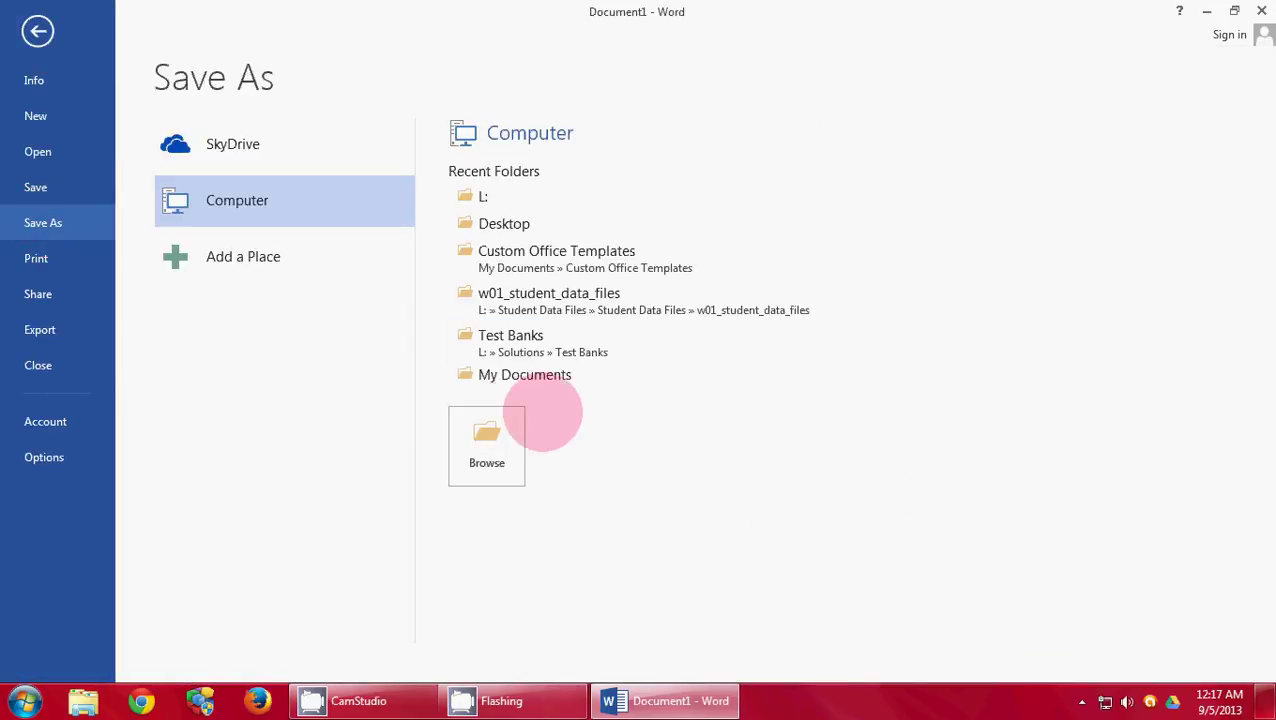
click(484, 434)
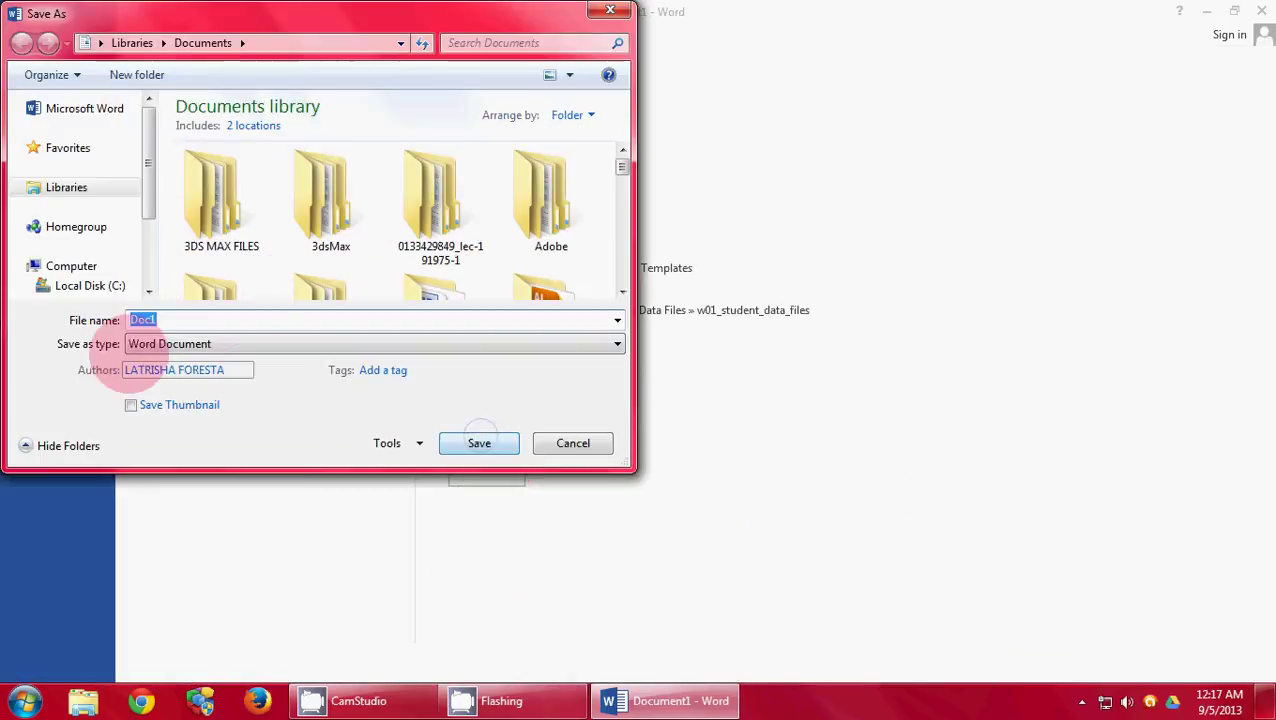
scroll(150, 190, down, 1)
scroll(150, 220, down, 1)
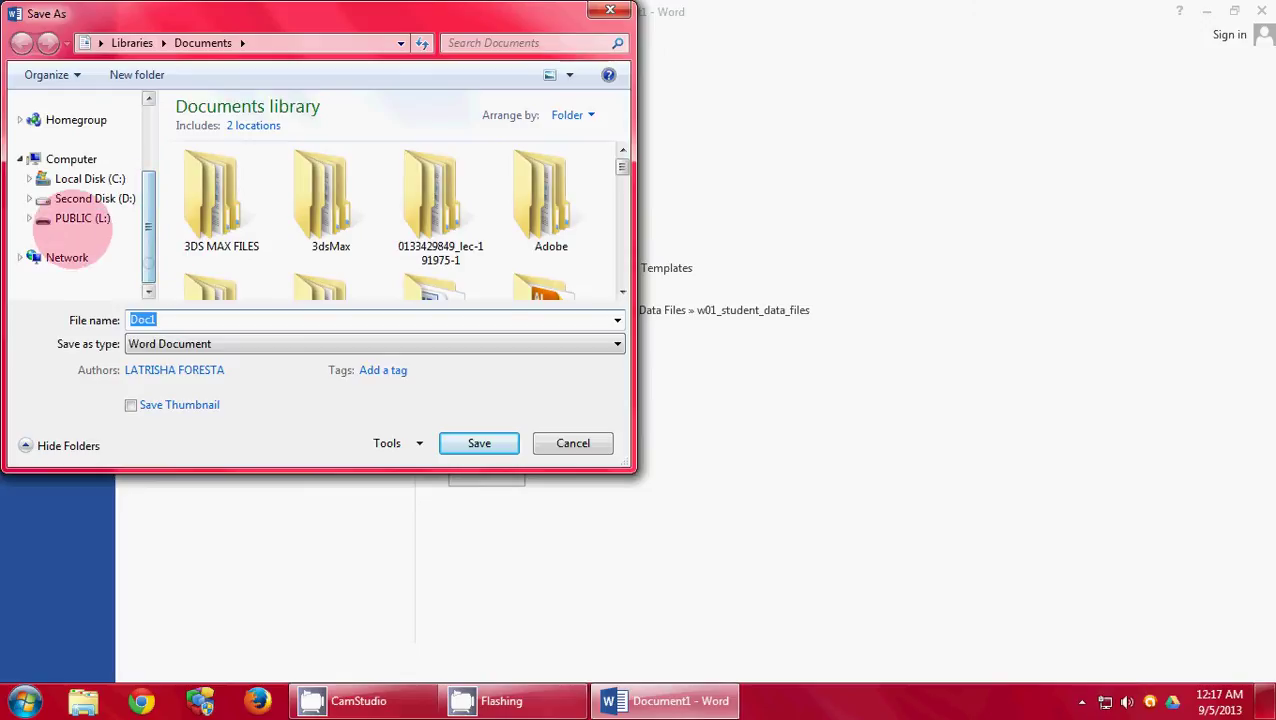
click(62, 213)
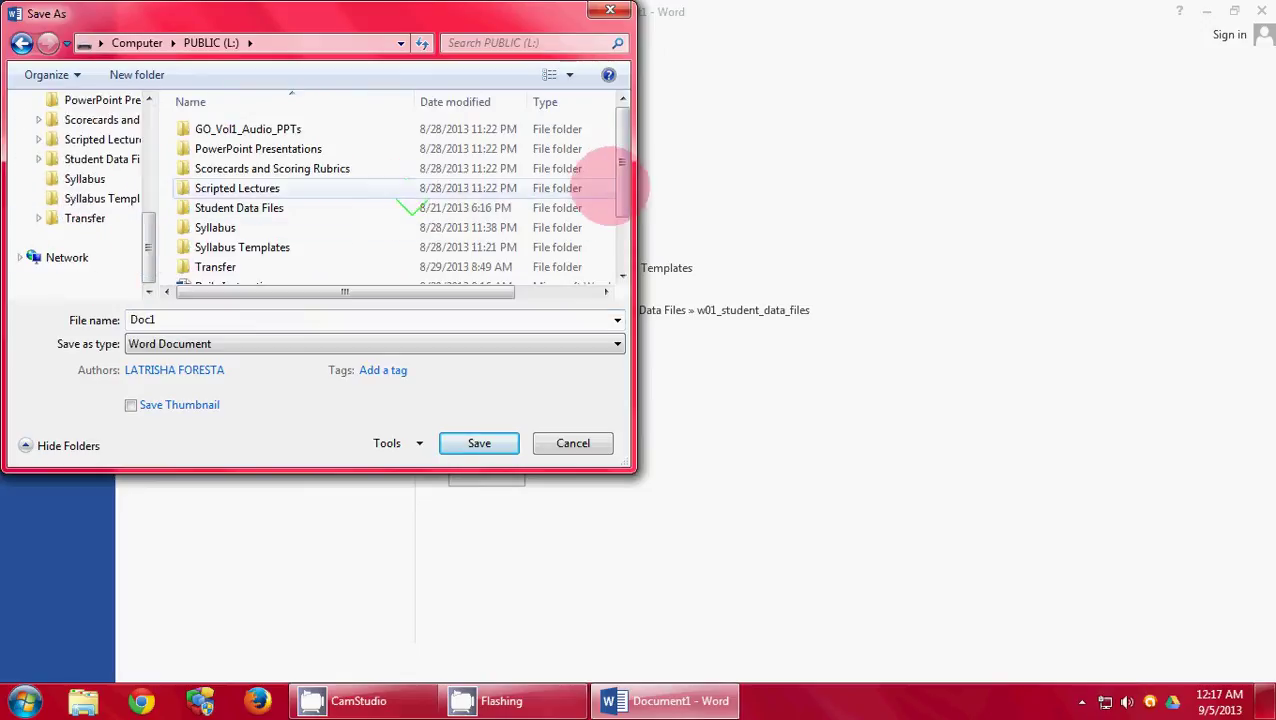
scroll(615, 230, down, 2)
click(250, 274)
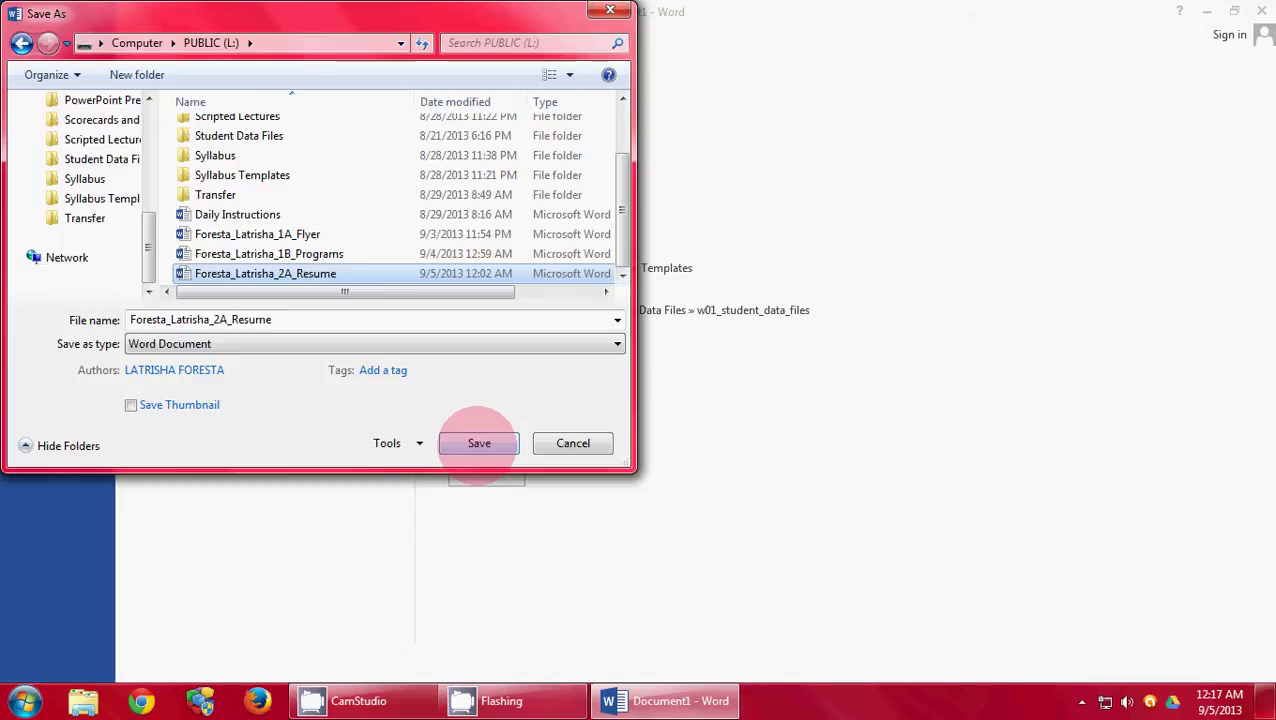
click(479, 443)
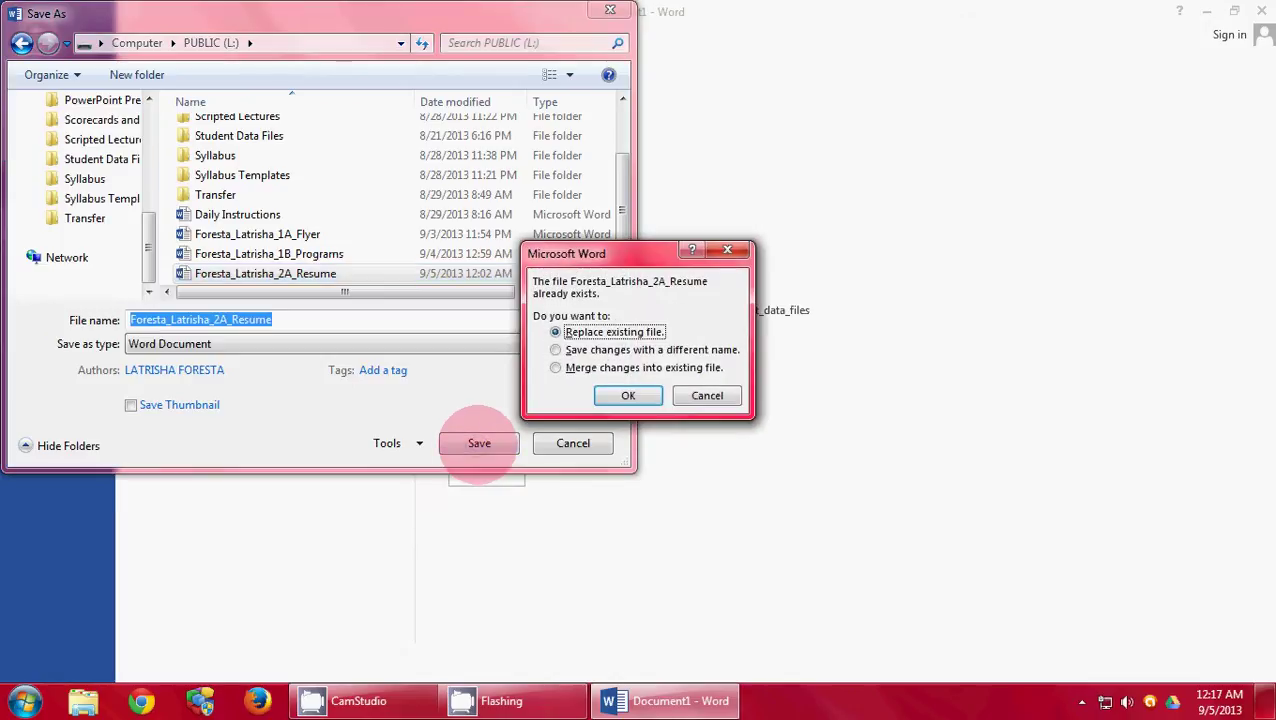
click(630, 398)
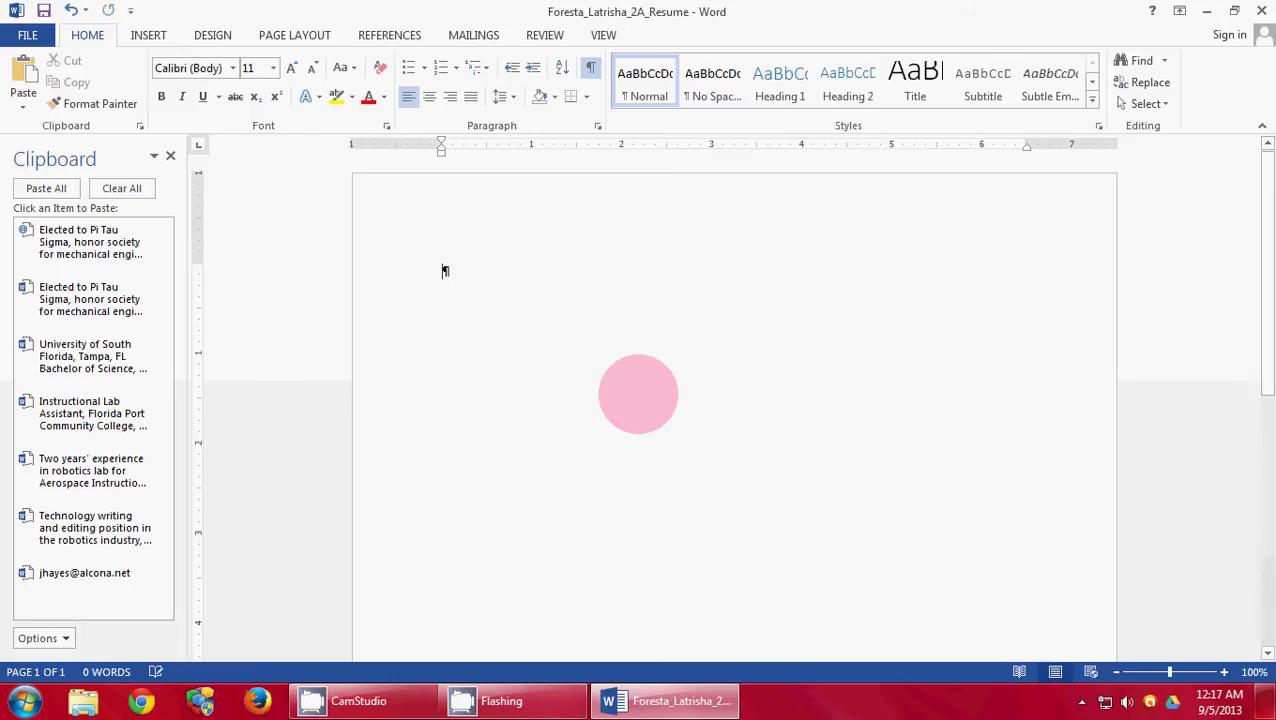
- Add a Blank-style footer holding the File Name field and return to the document body
click(148, 33)
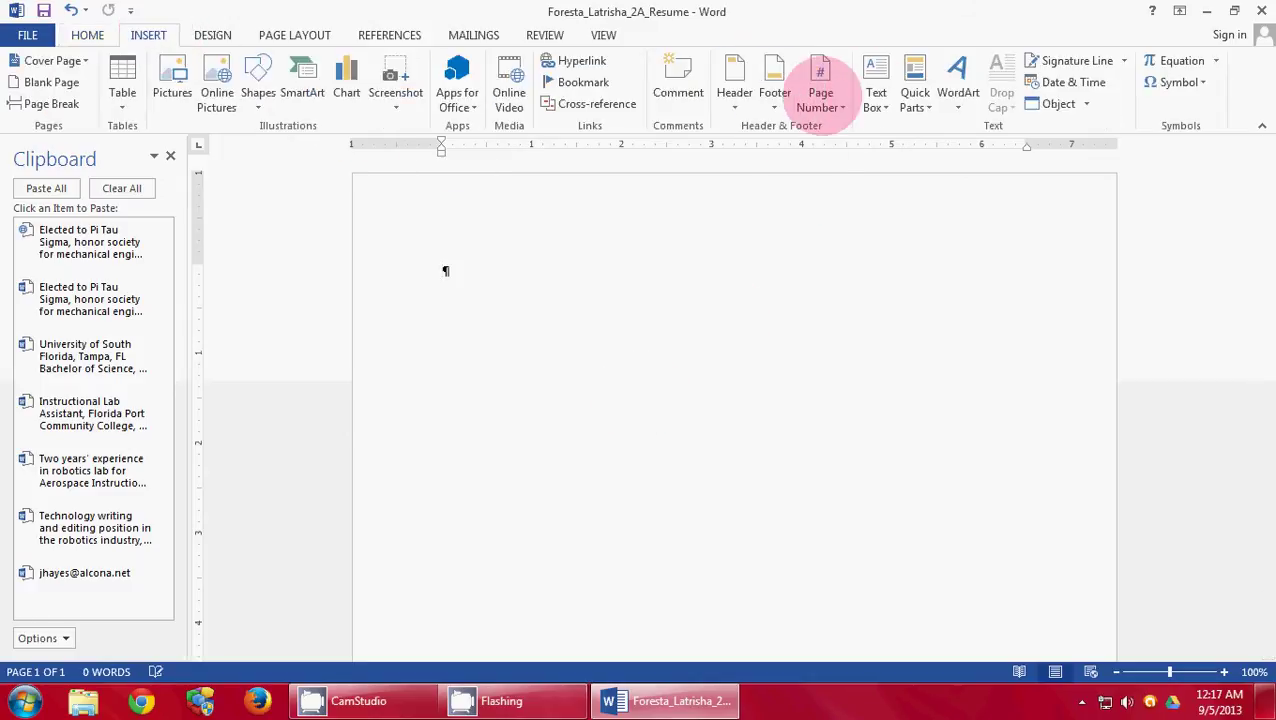
click(772, 92)
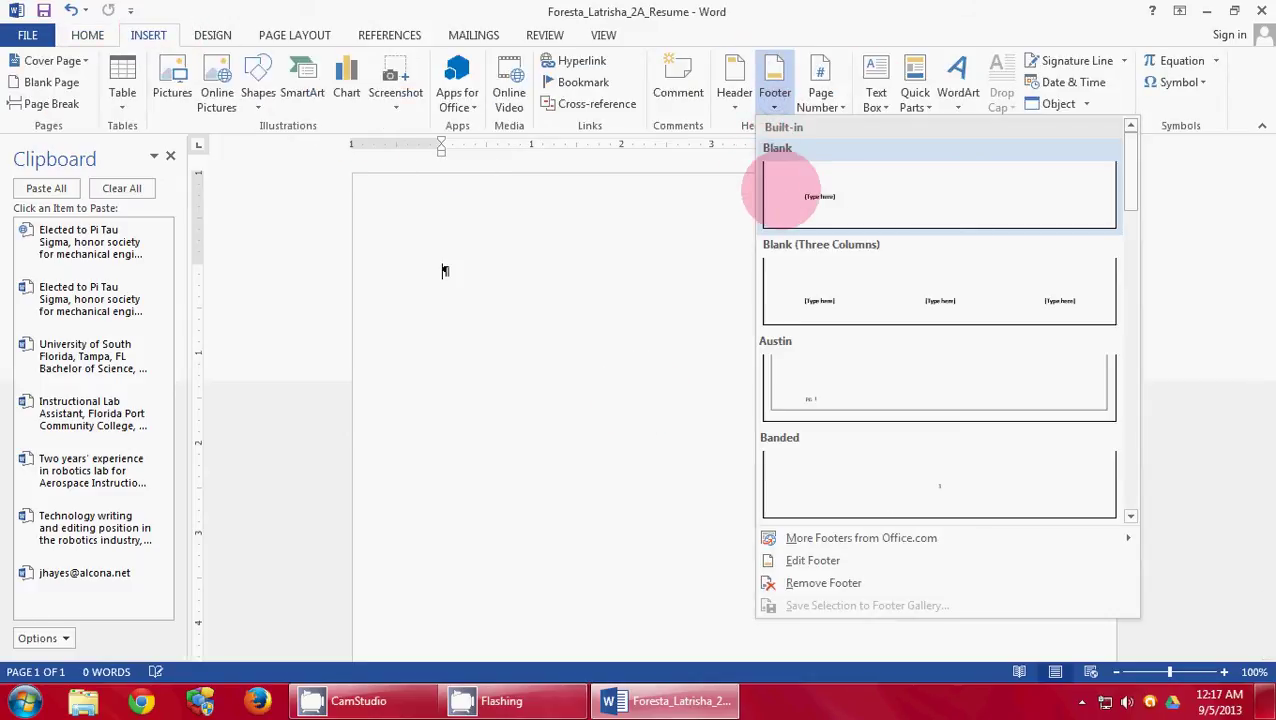
click(782, 190)
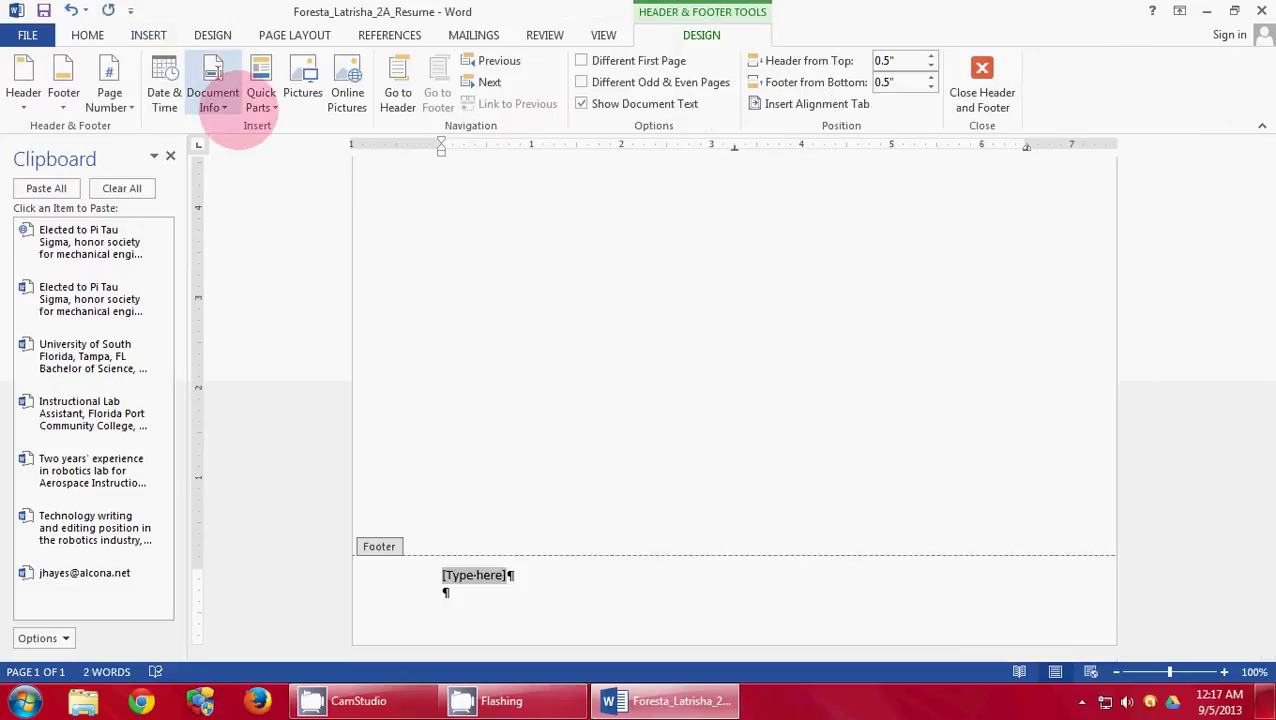
click(222, 104)
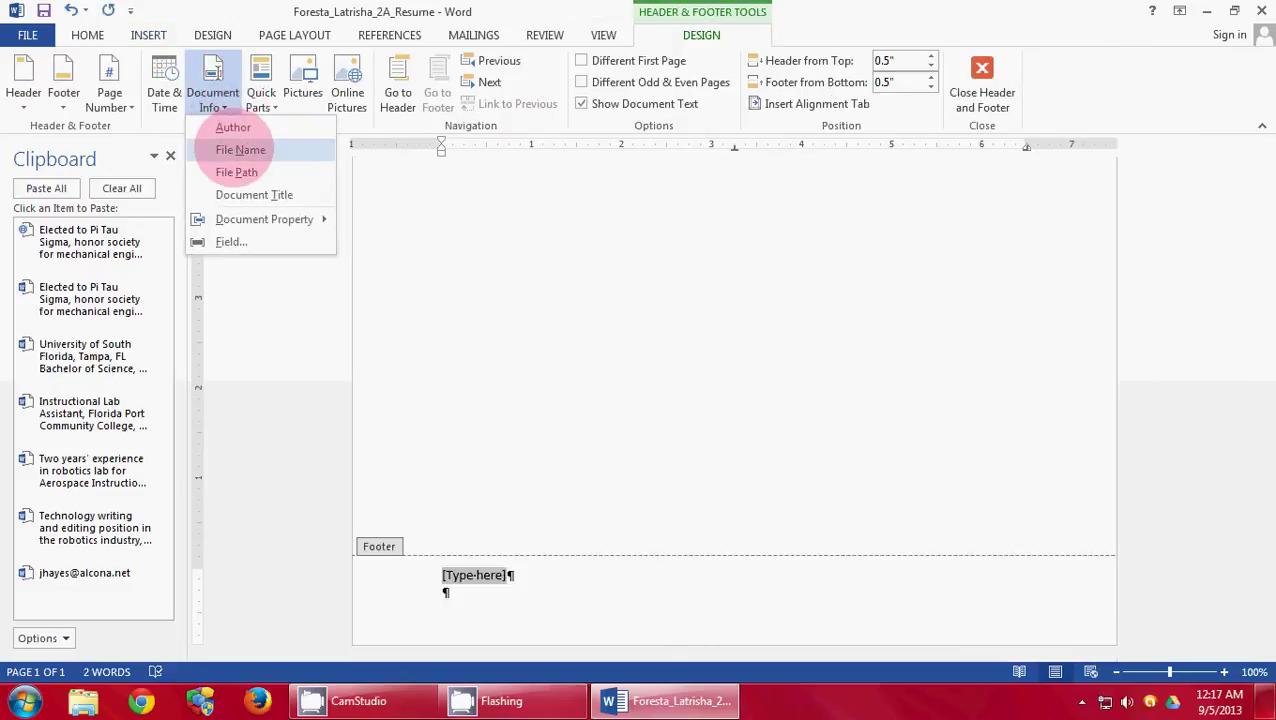
click(238, 148)
click(982, 75)
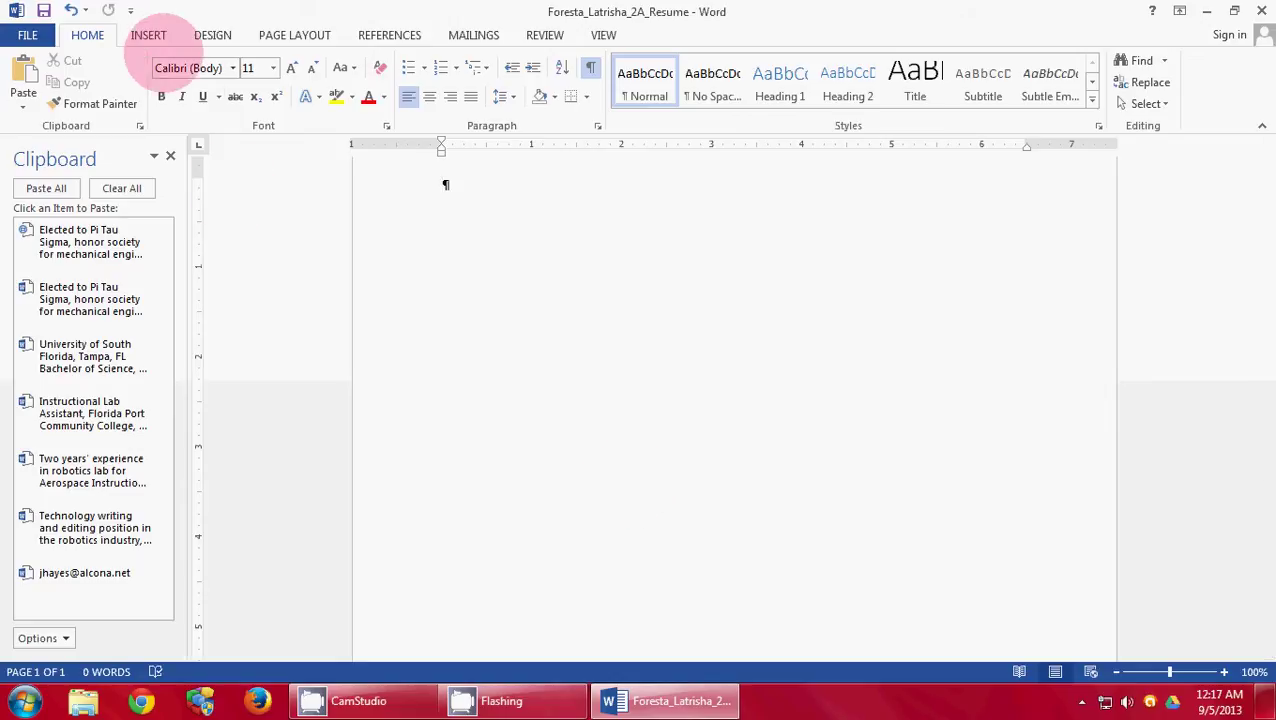
- Insert a 2-column, 4-row table and place the cursor in its first cell
click(148, 35)
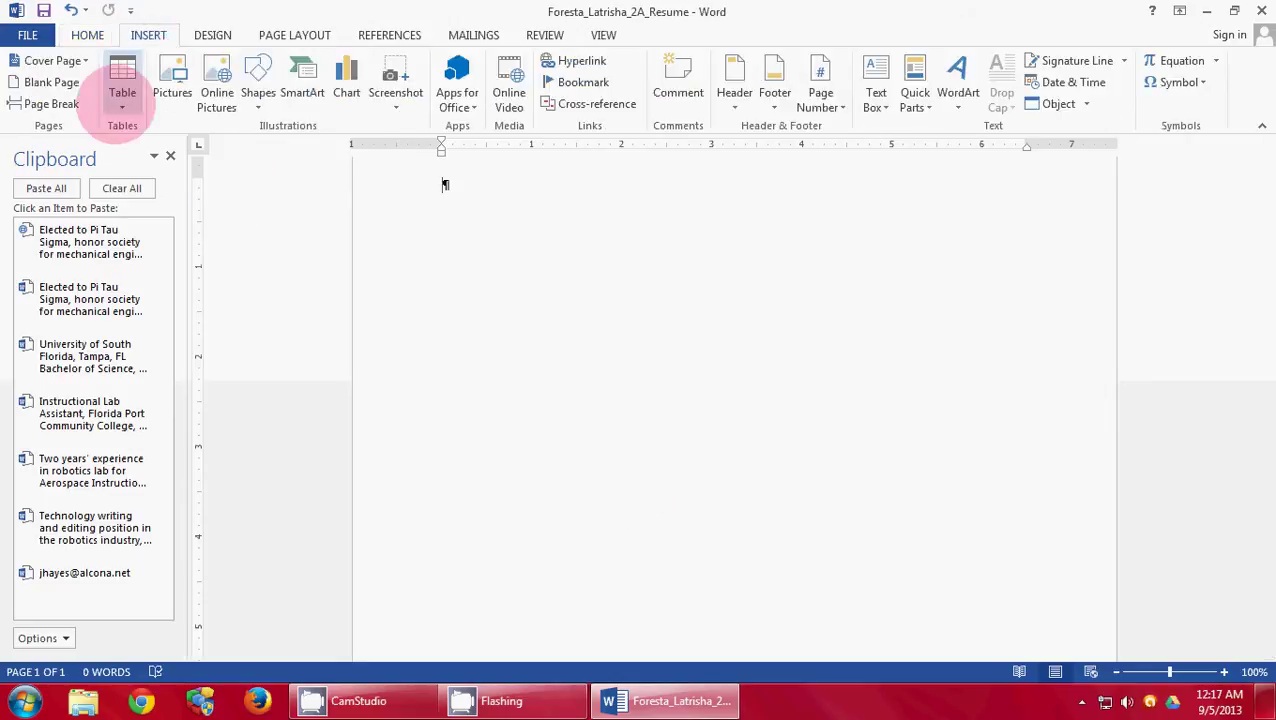
click(122, 95)
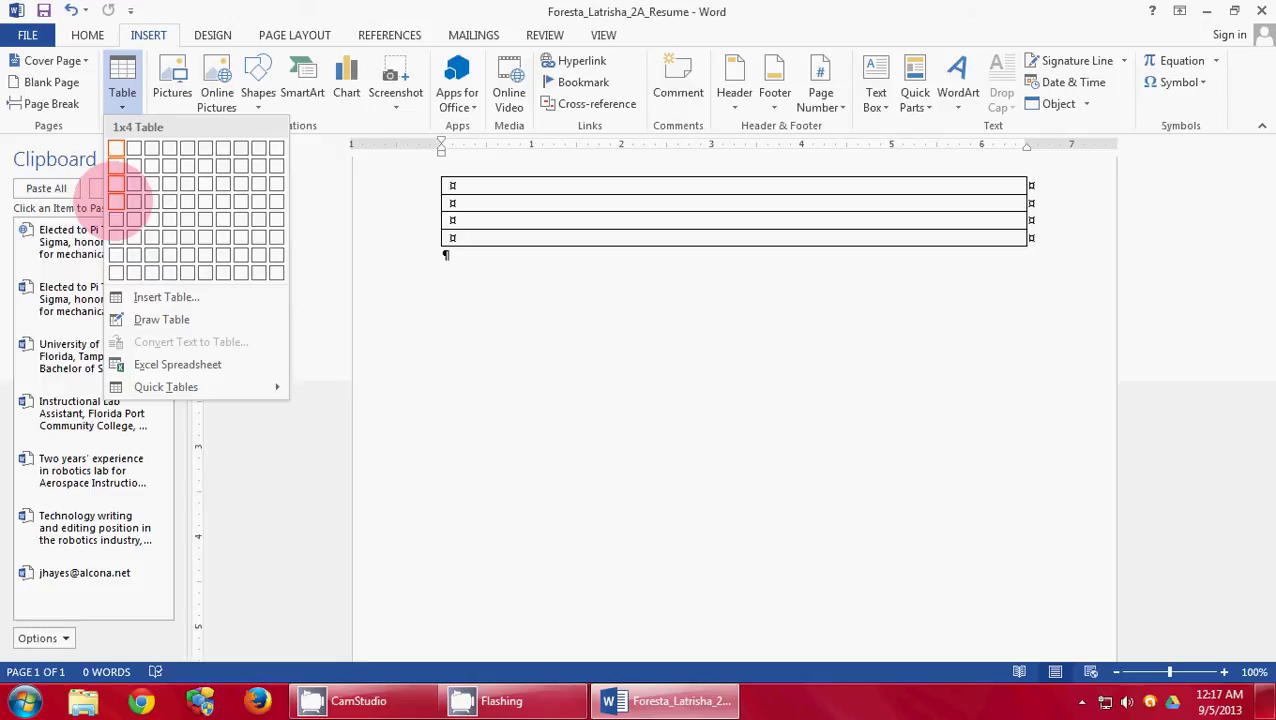
click(134, 201)
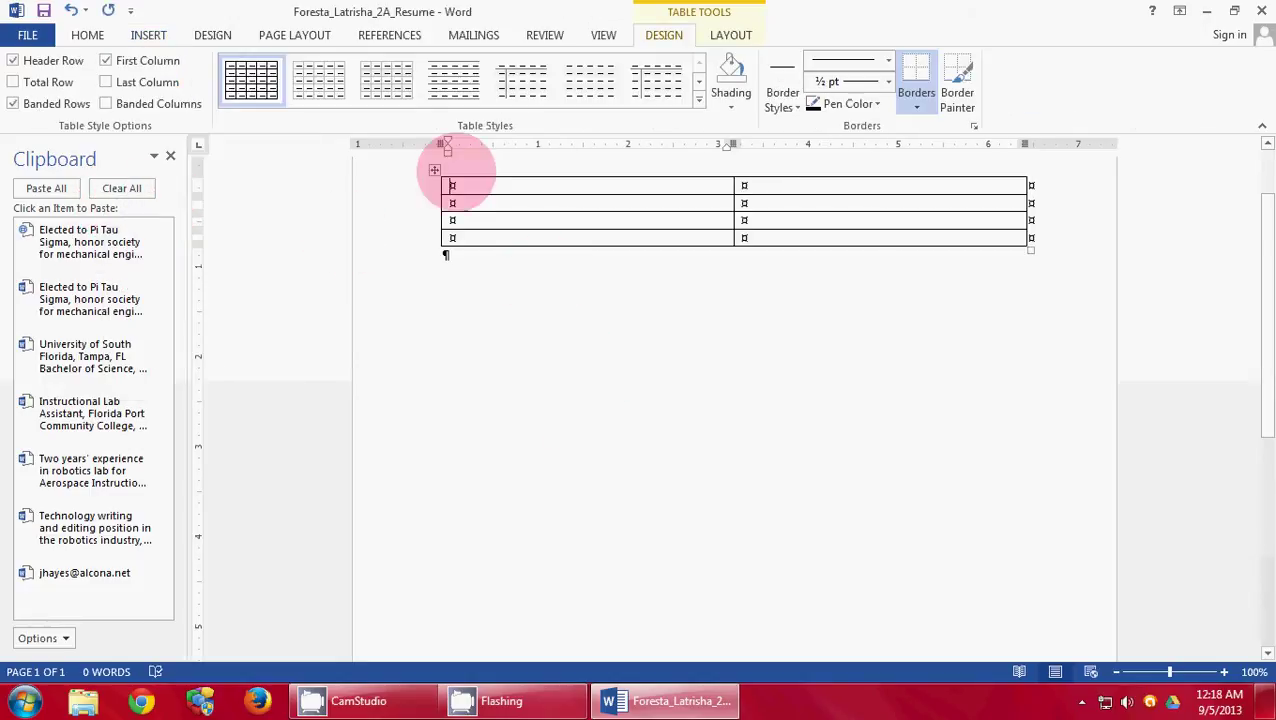
click(470, 187)
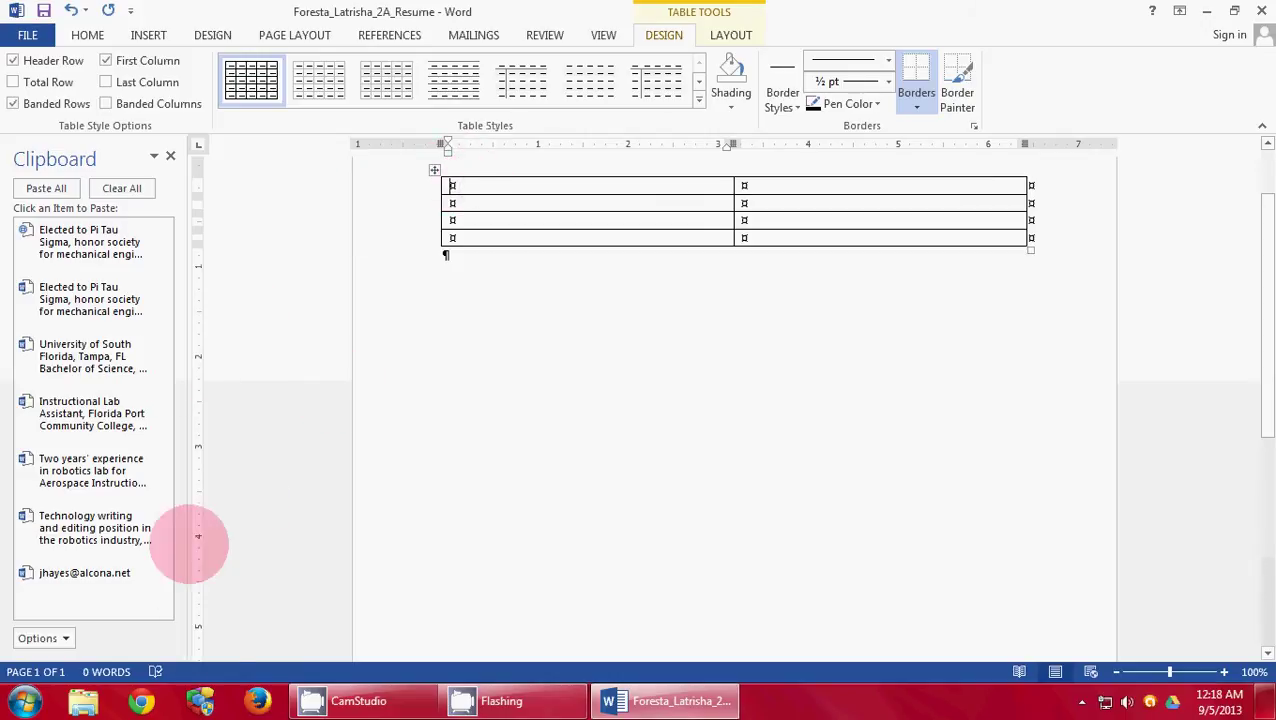
- Paste OBJECTIVE and its objective statement from the Clipboard into the table's first row
drag(166, 372, 160, 572)
click(70, 572)
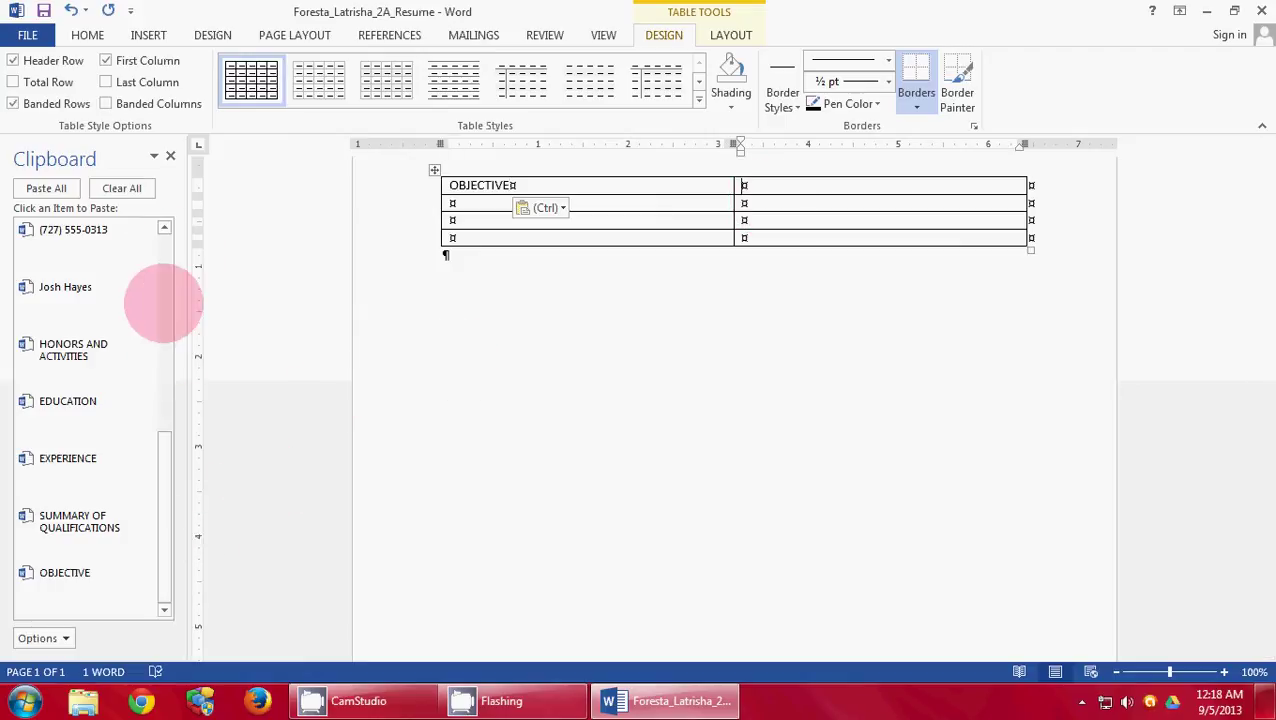
drag(157, 492, 165, 322)
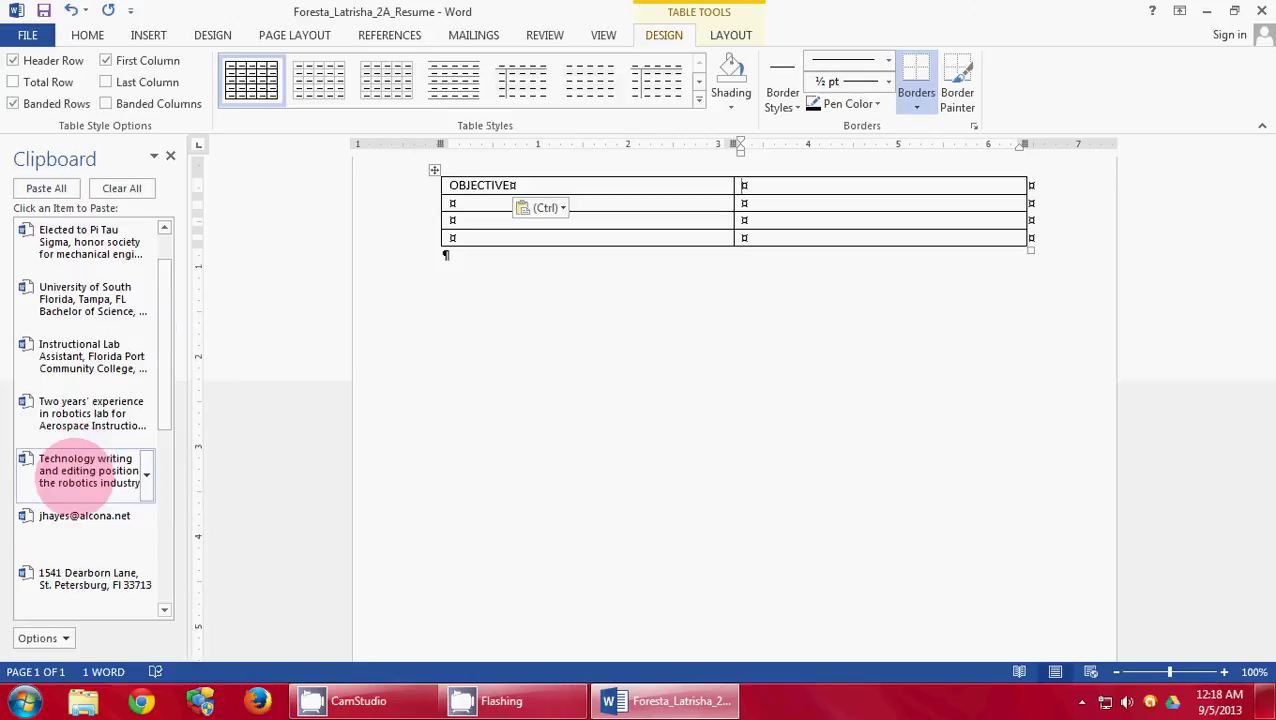
click(80, 470)
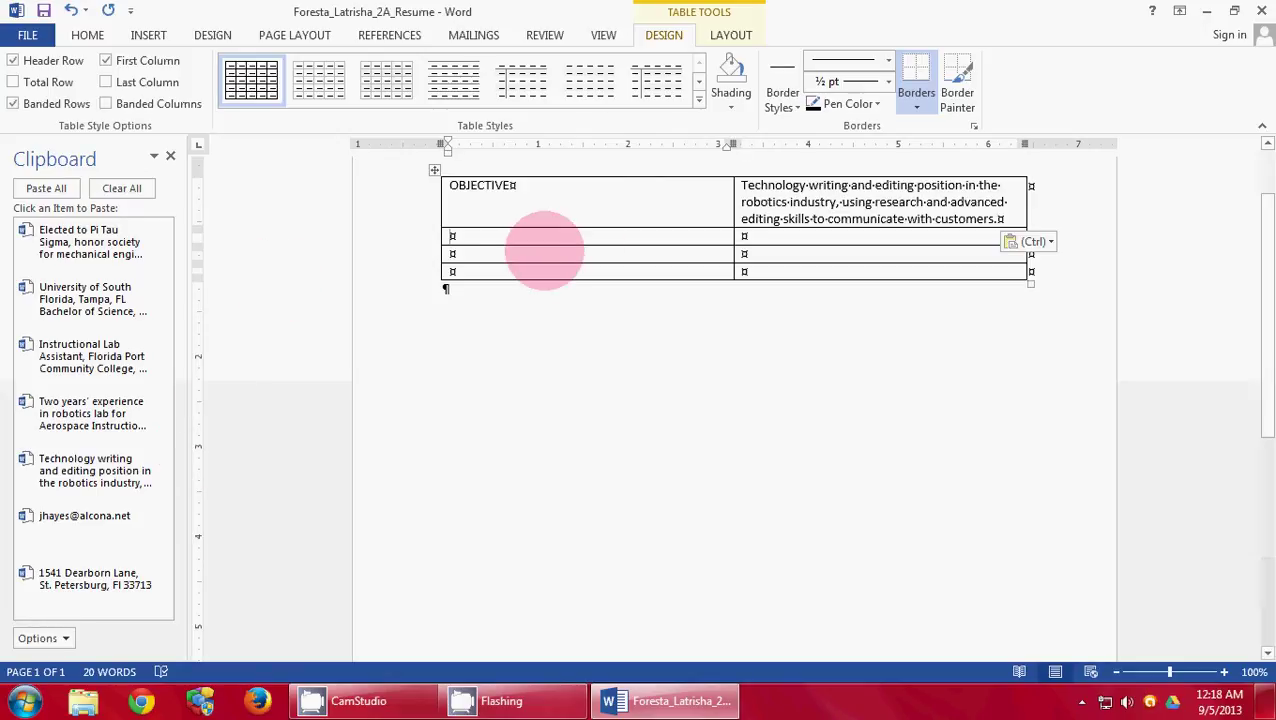
- Paste SUMMARY OF QUALIFICATIONS from the Clipboard into the second row's first cell
drag(172, 372, 171, 584)
click(50, 522)
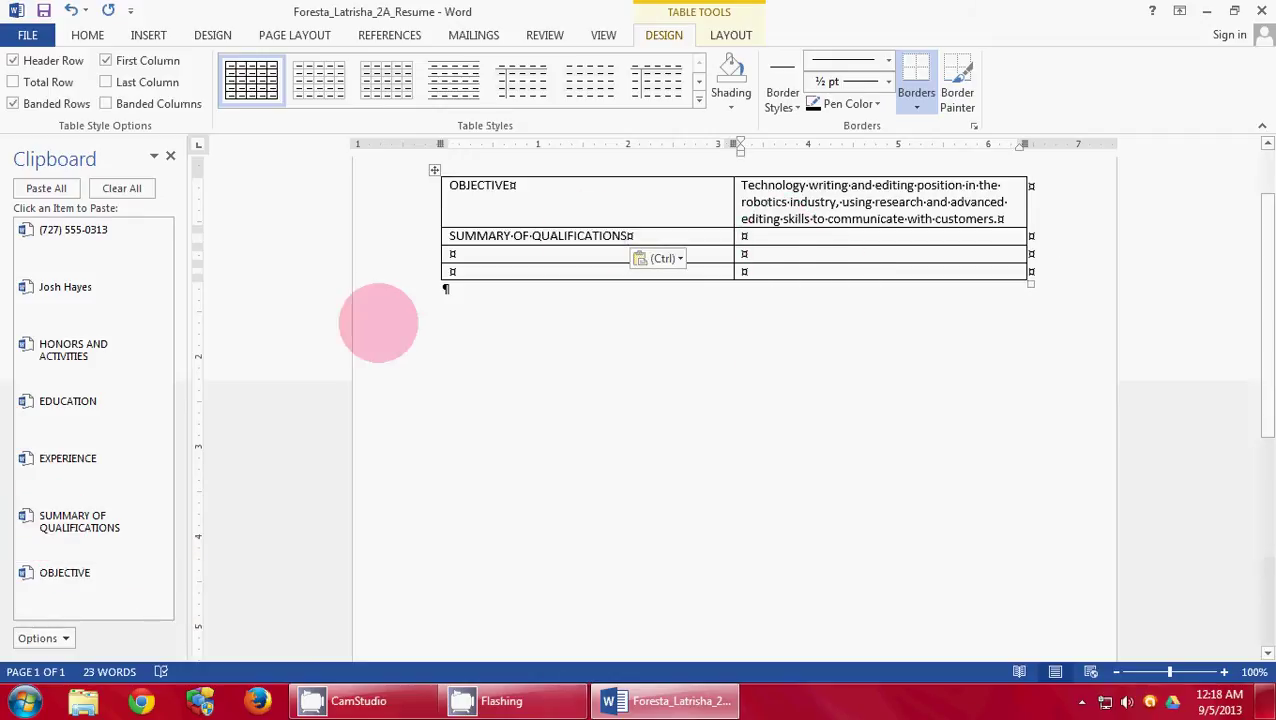
drag(165, 527, 165, 390)
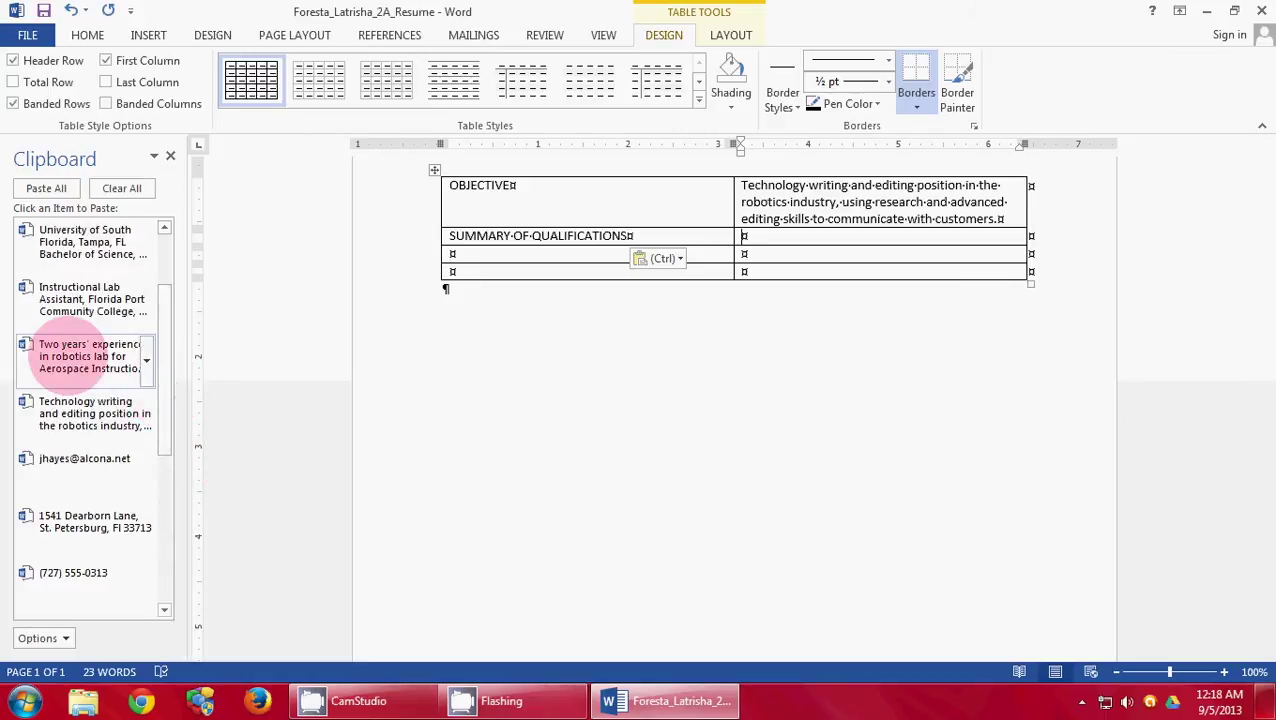
- Paste the five qualification lines and the Instructional Lab Assistant job details into the table
click(80, 356)
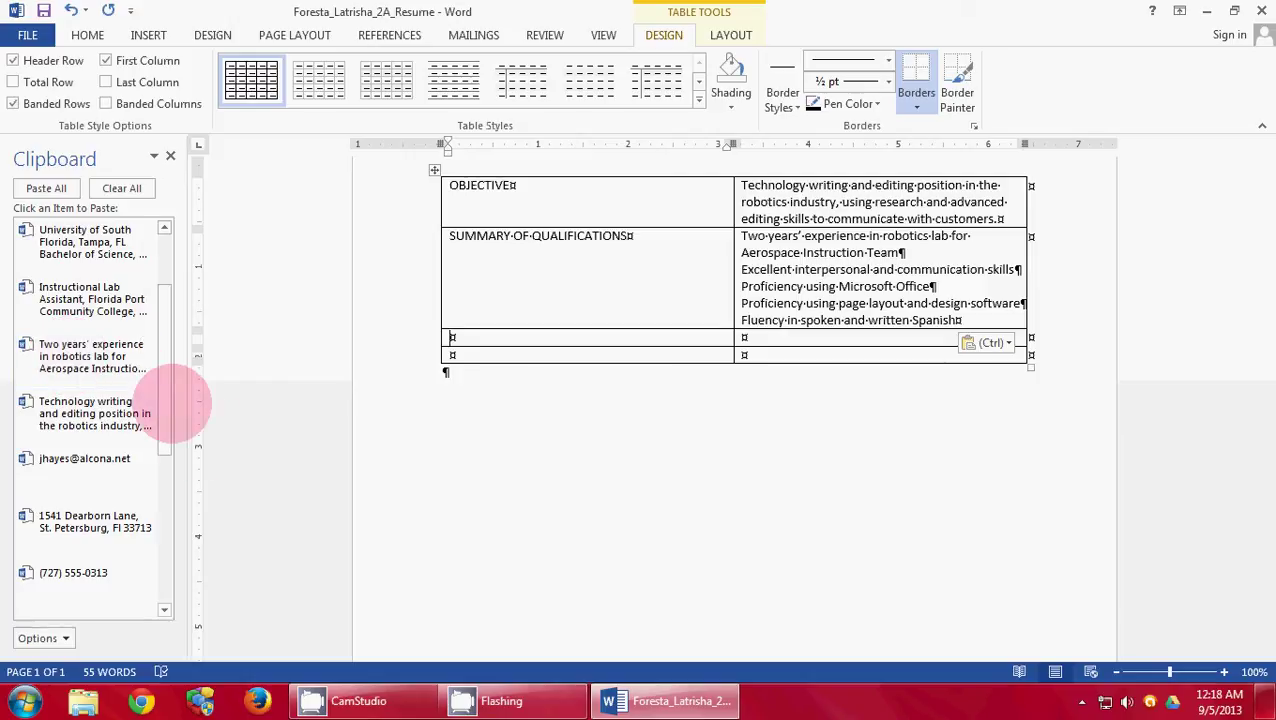
drag(166, 396, 163, 532)
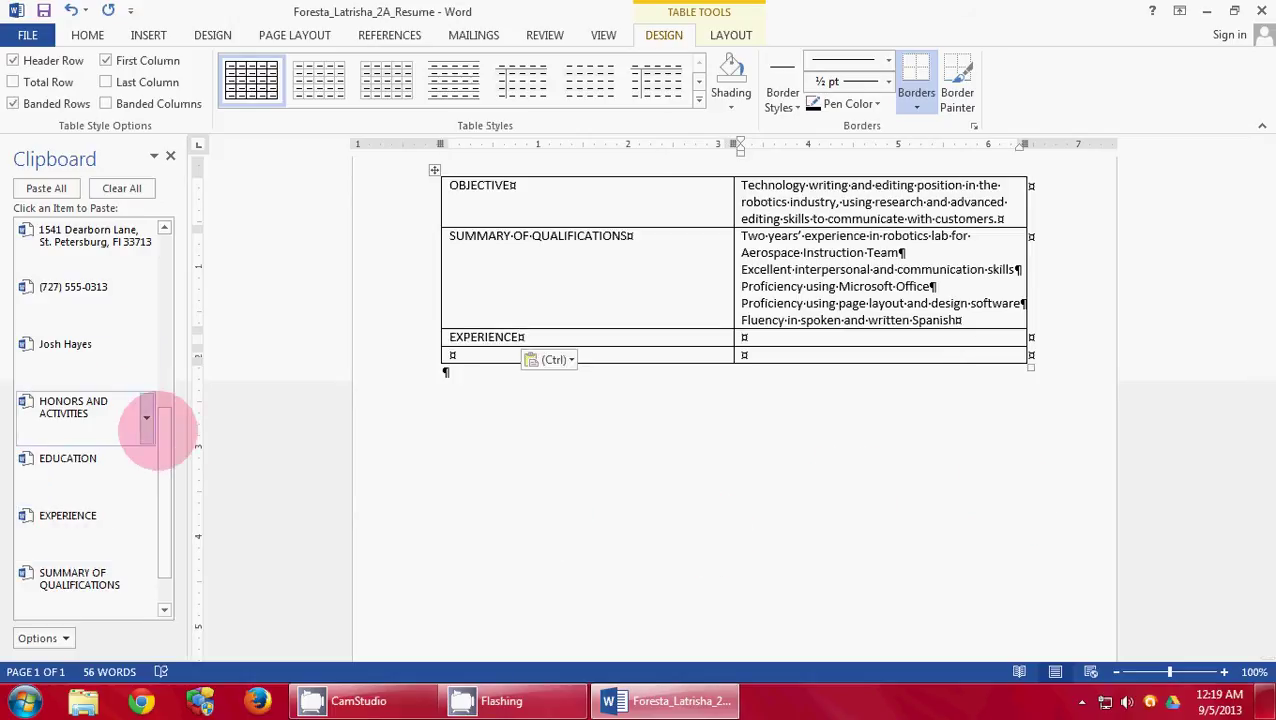
drag(170, 448, 165, 342)
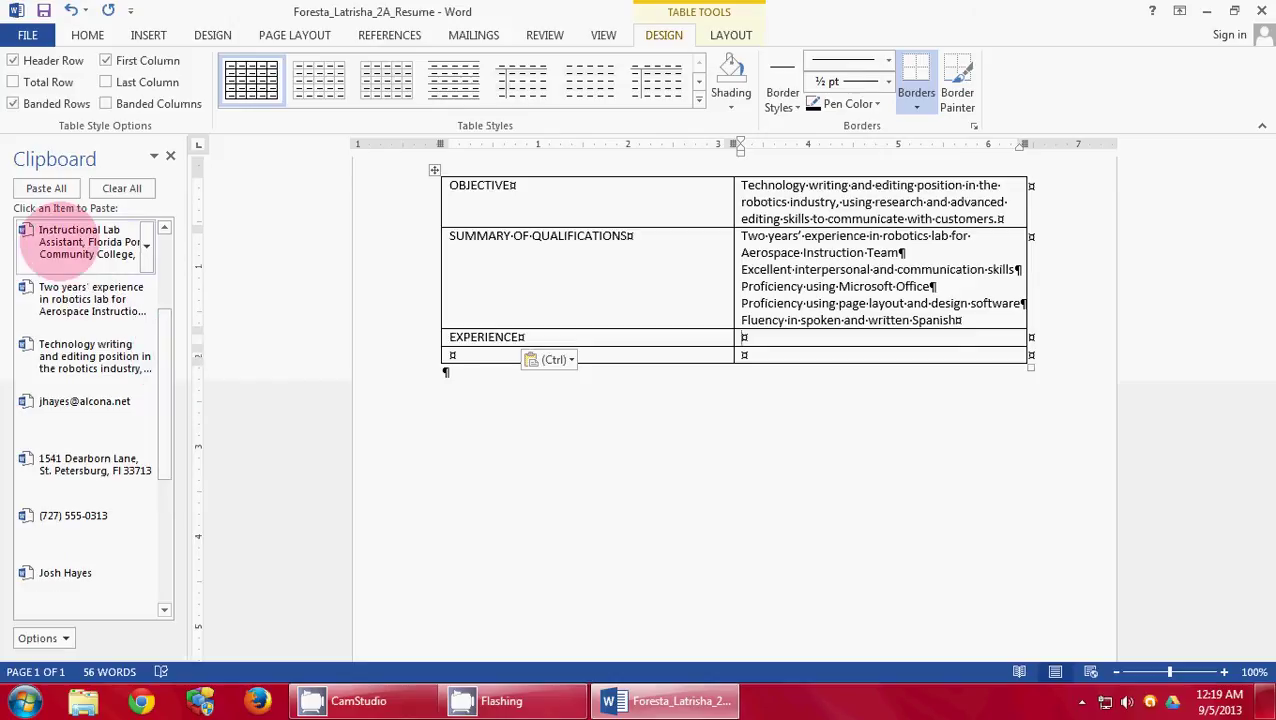
click(80, 242)
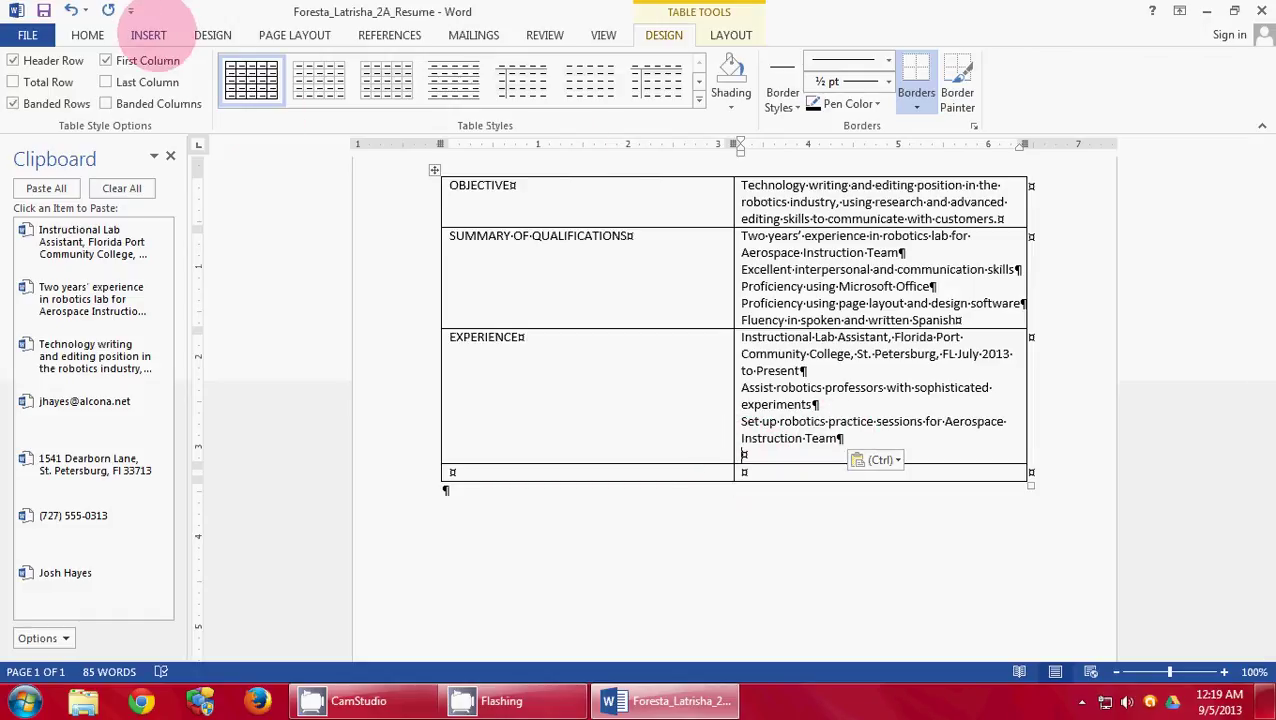
- Insert the text of w02A_Experience from w02_student_data_files into the EXPERIENCE cell
click(148, 33)
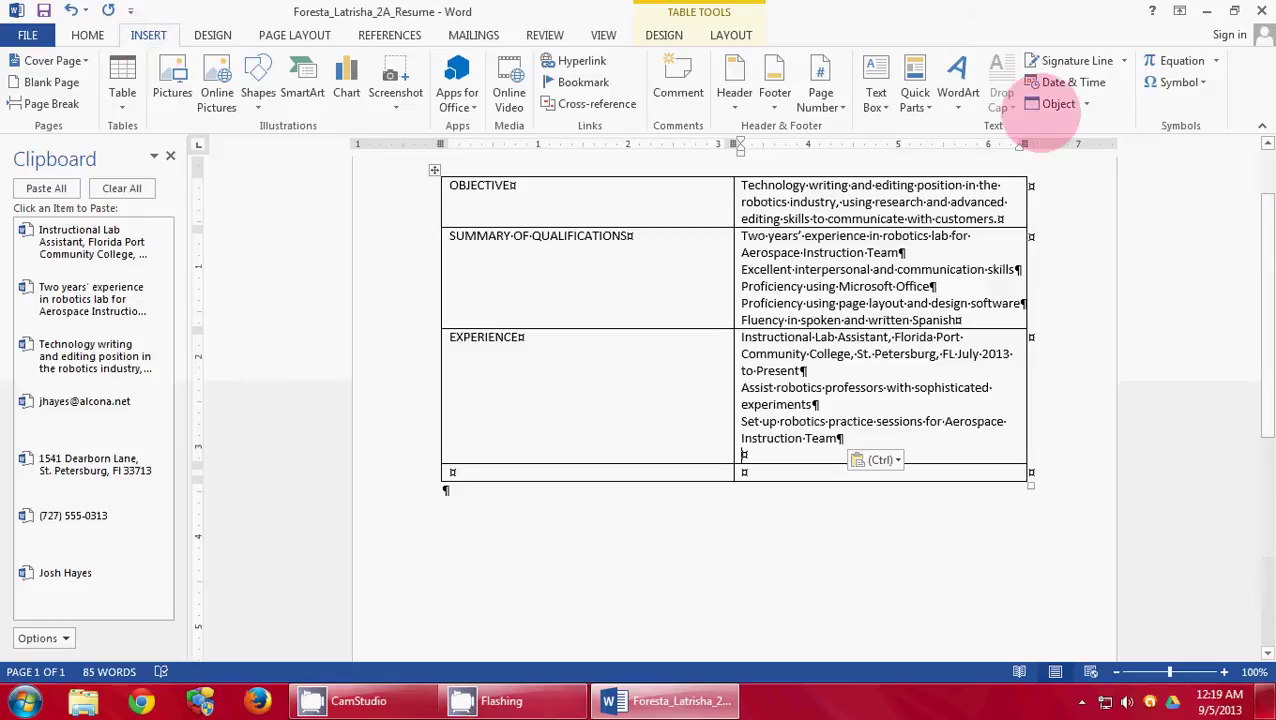
click(1085, 104)
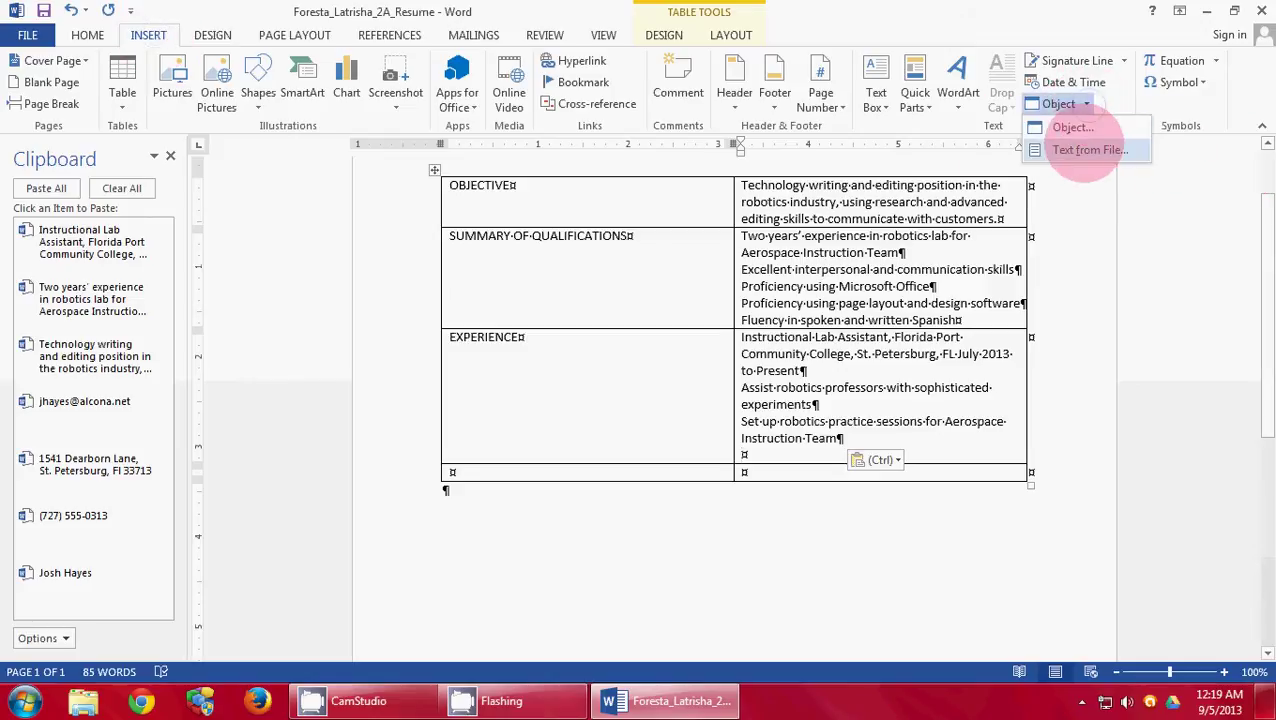
click(1087, 150)
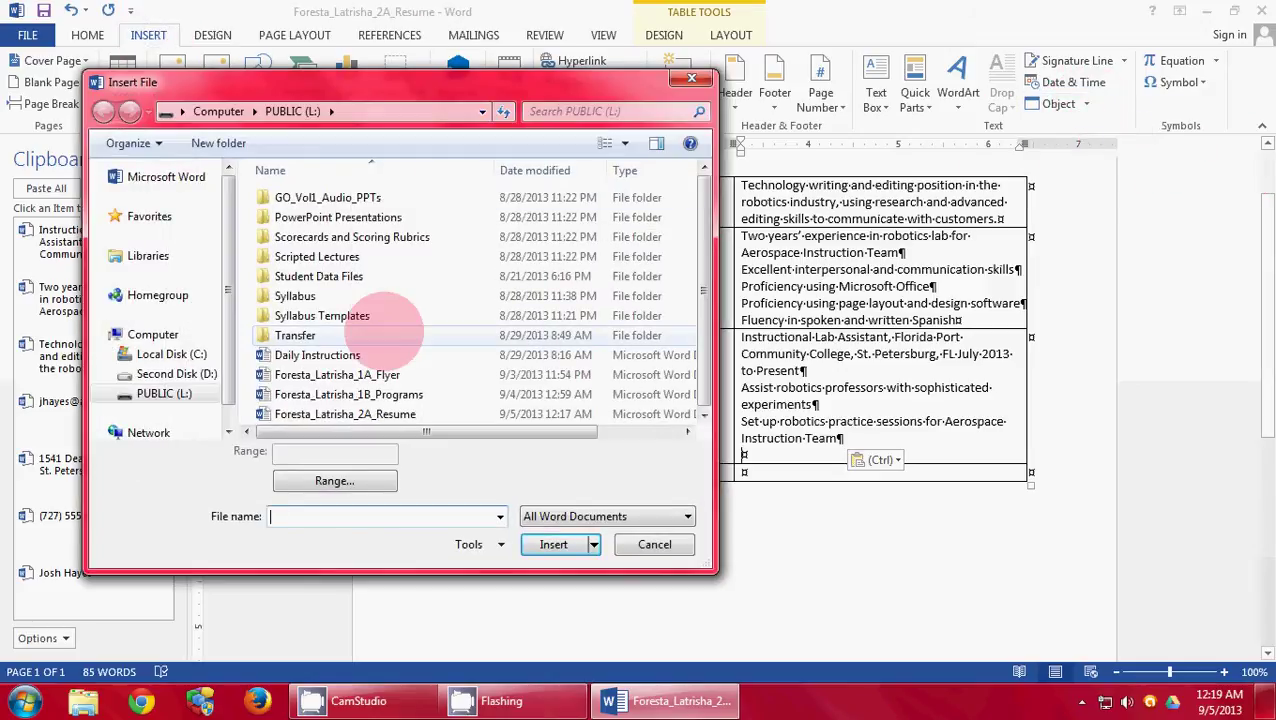
double_click(325, 276)
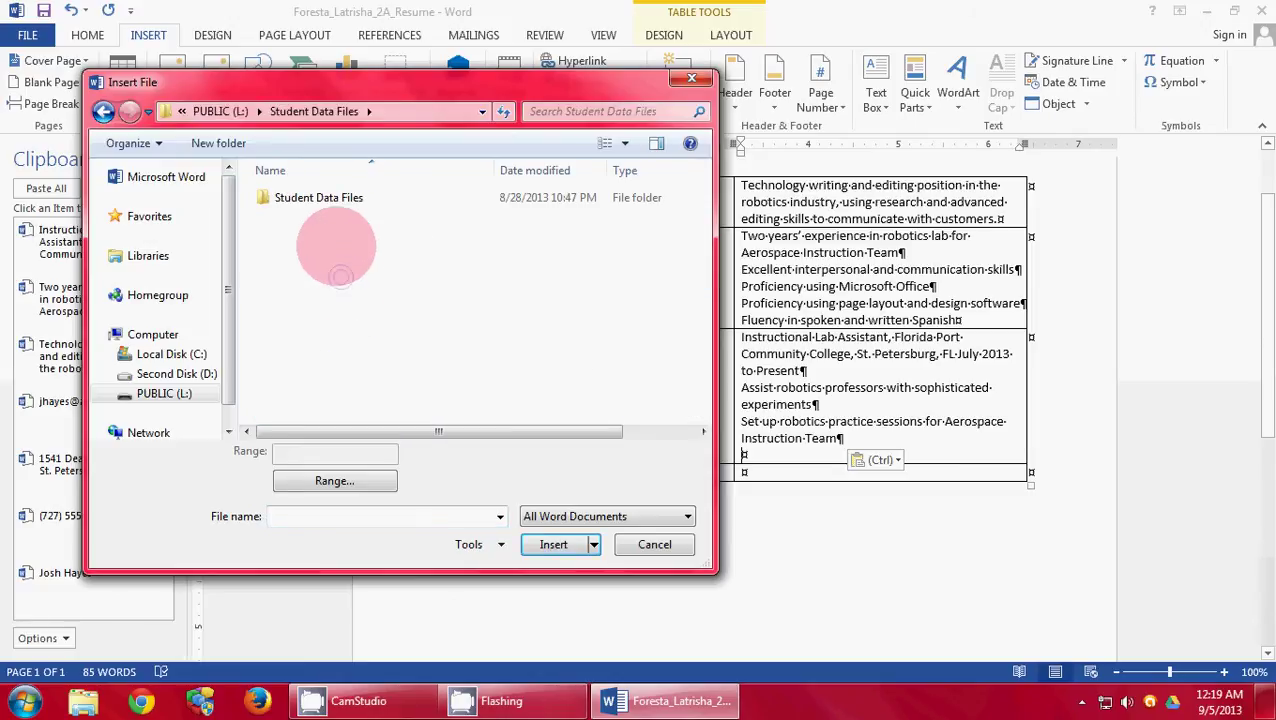
click(330, 199)
double_click(325, 199)
scroll(330, 300, down, 3)
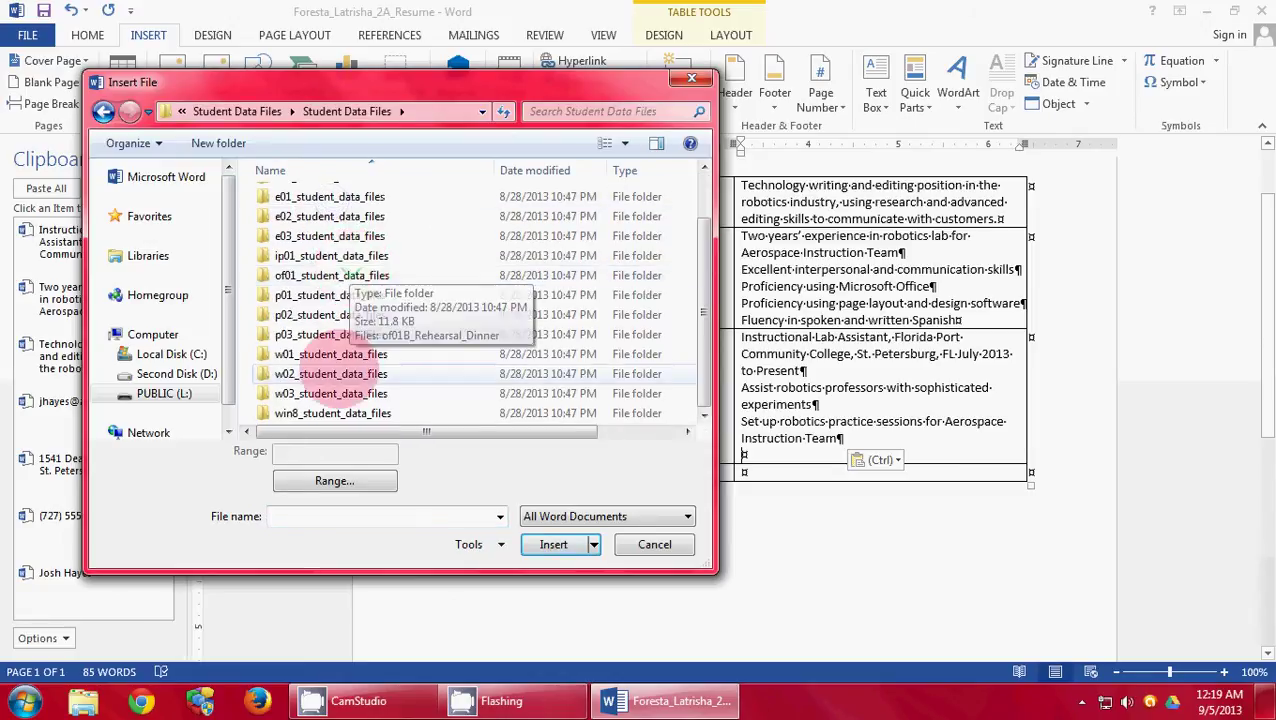
double_click(330, 373)
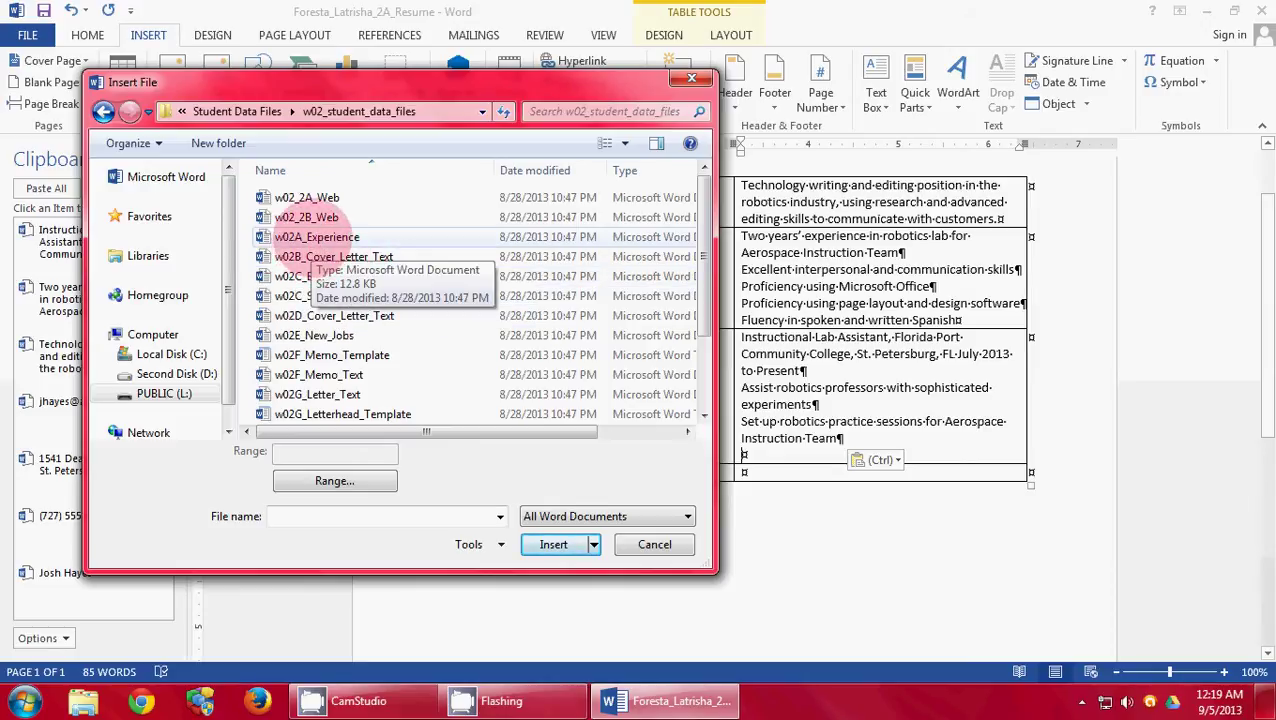
double_click(325, 234)
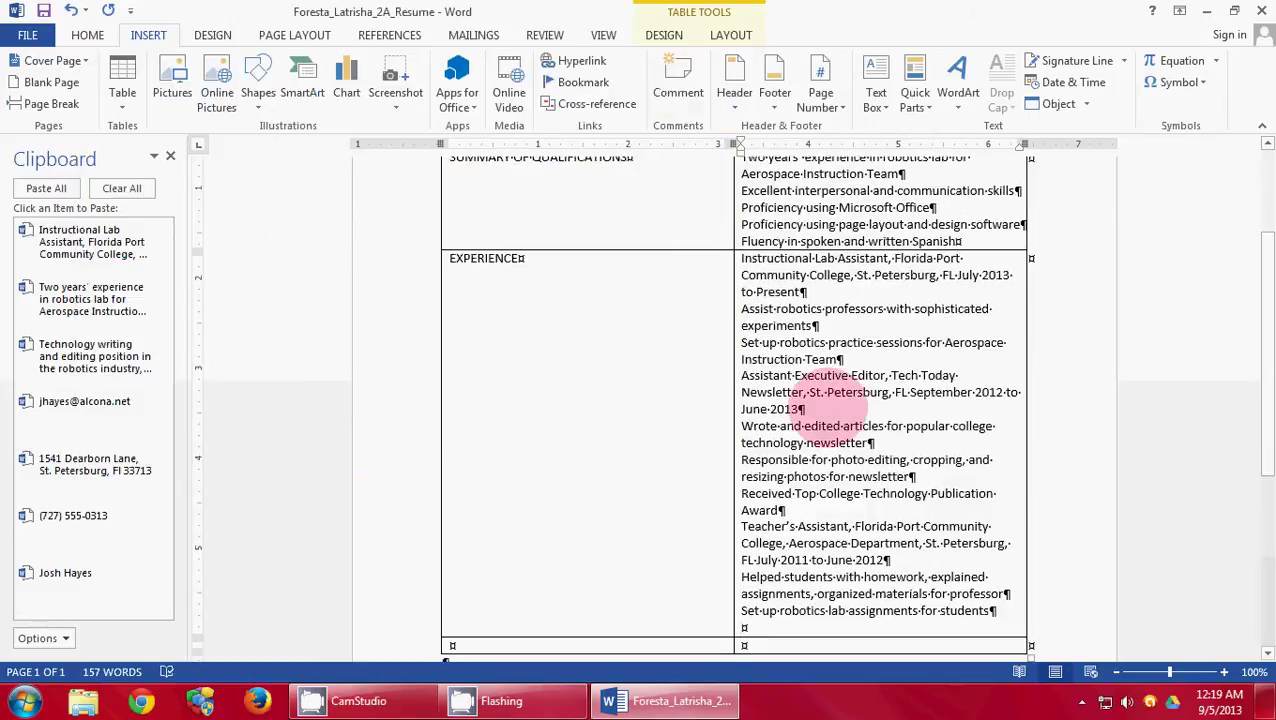
- Remove the empty experience line, then paste HONORS AND ACTIVITIES and the Pi Tau Sigma honors lines into row four
key(BackSpace)
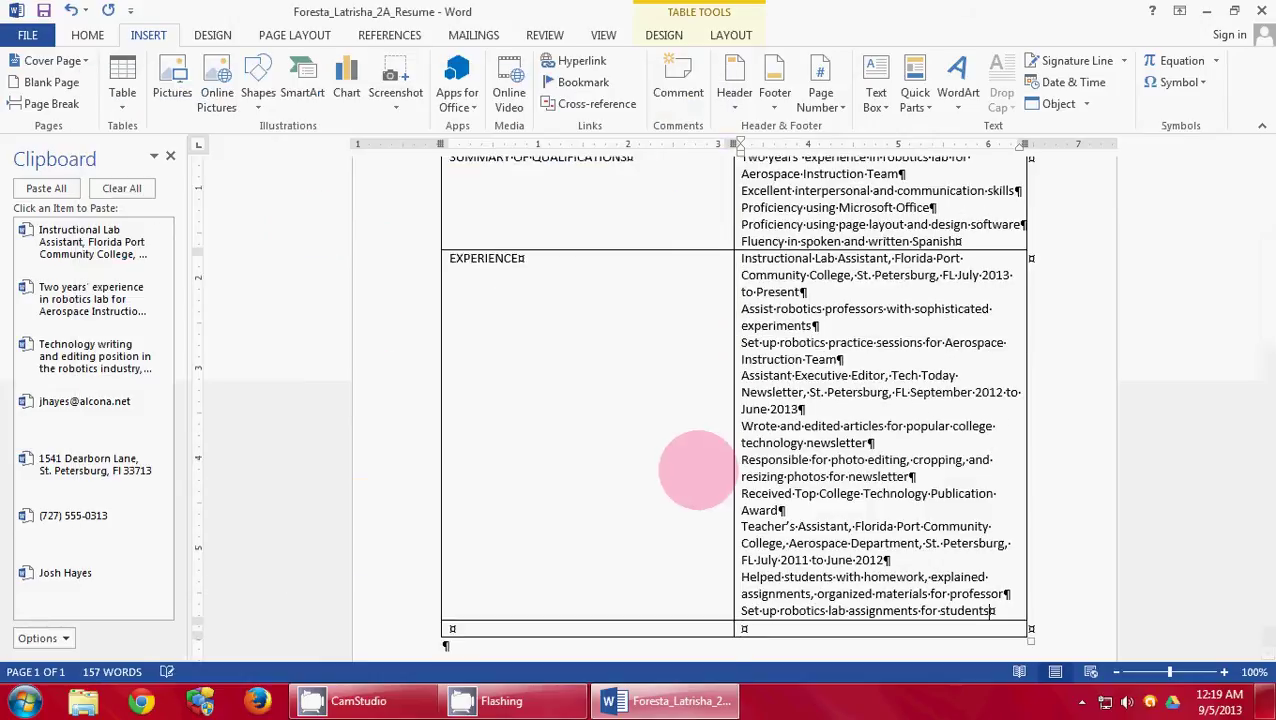
scroll(746, 512, down, 1)
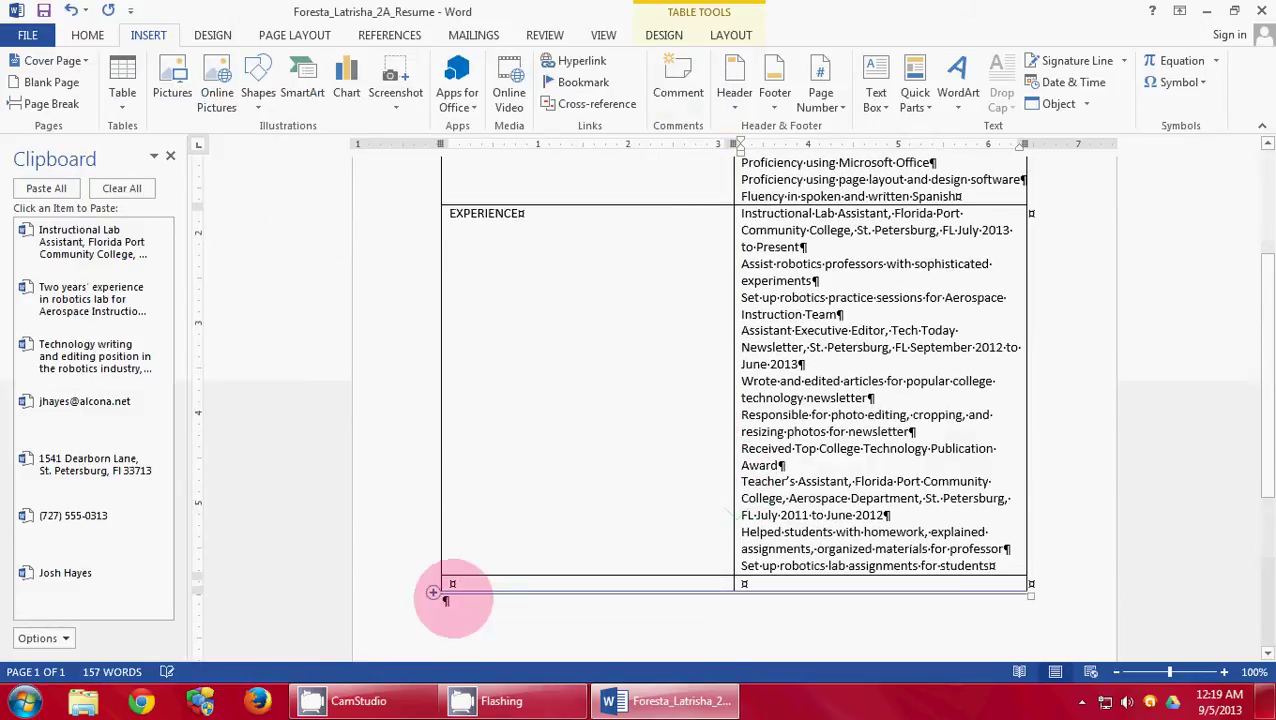
click(475, 588)
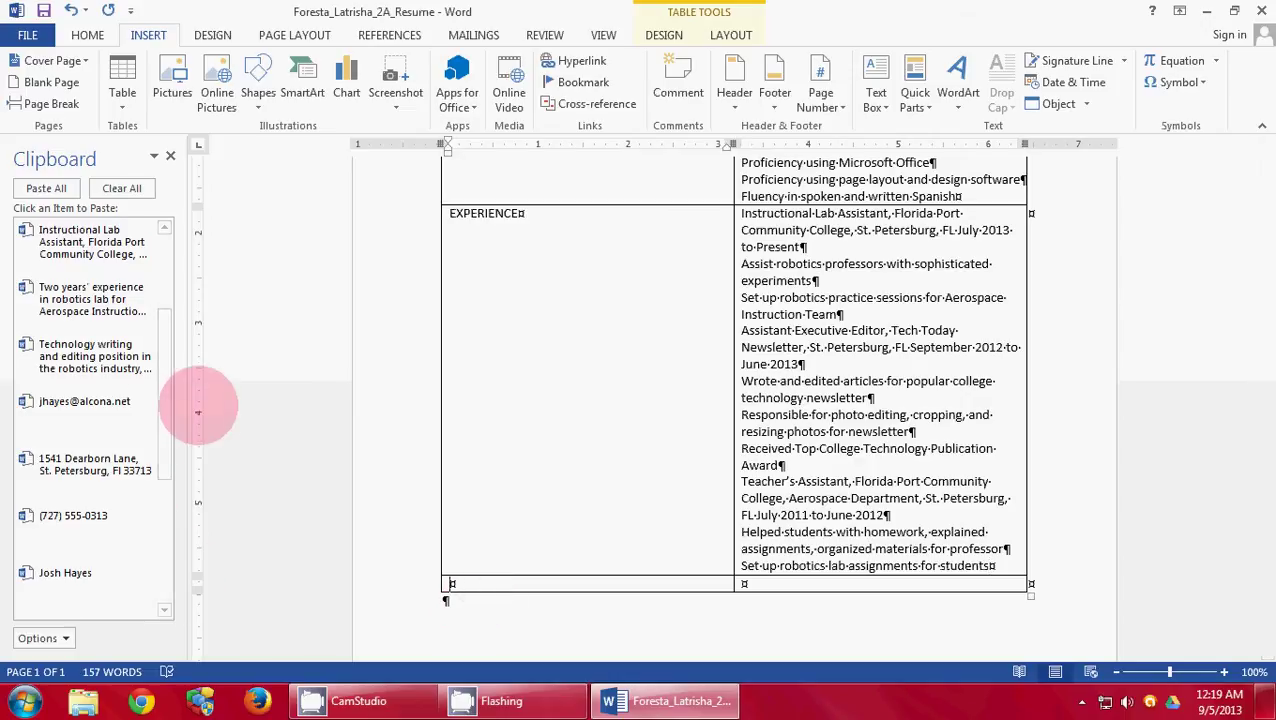
drag(163, 411, 167, 535)
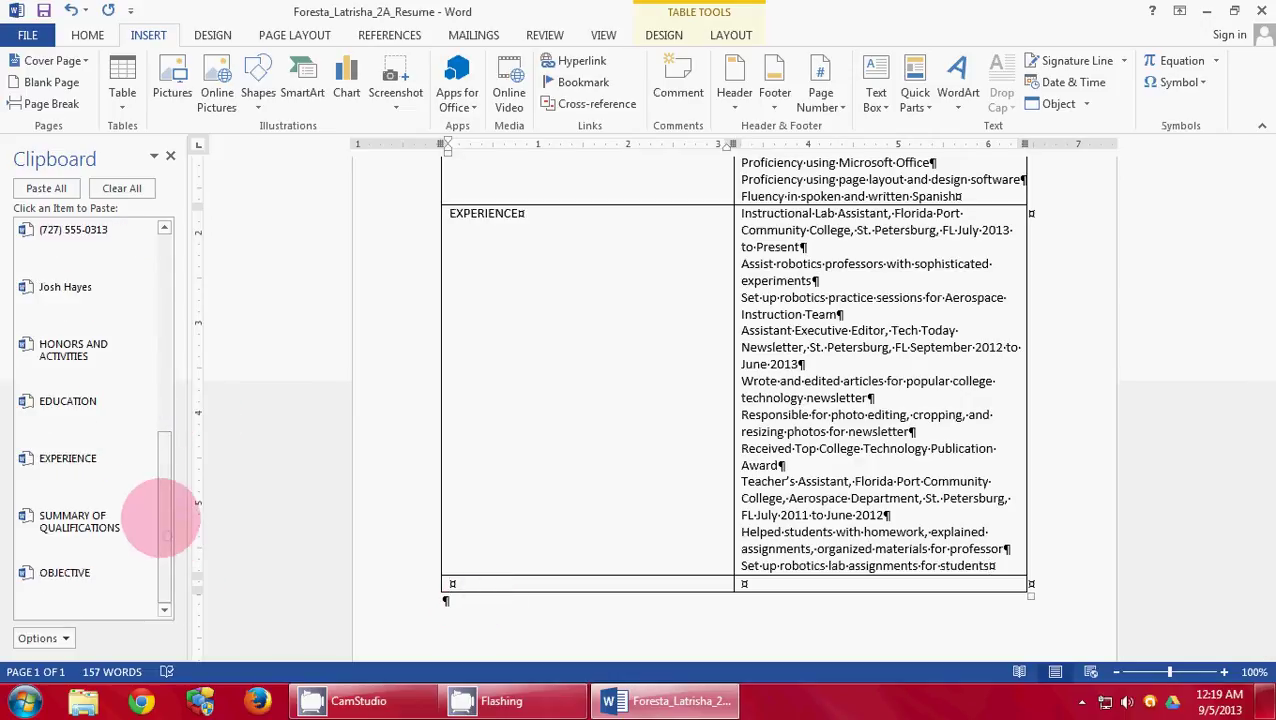
click(68, 345)
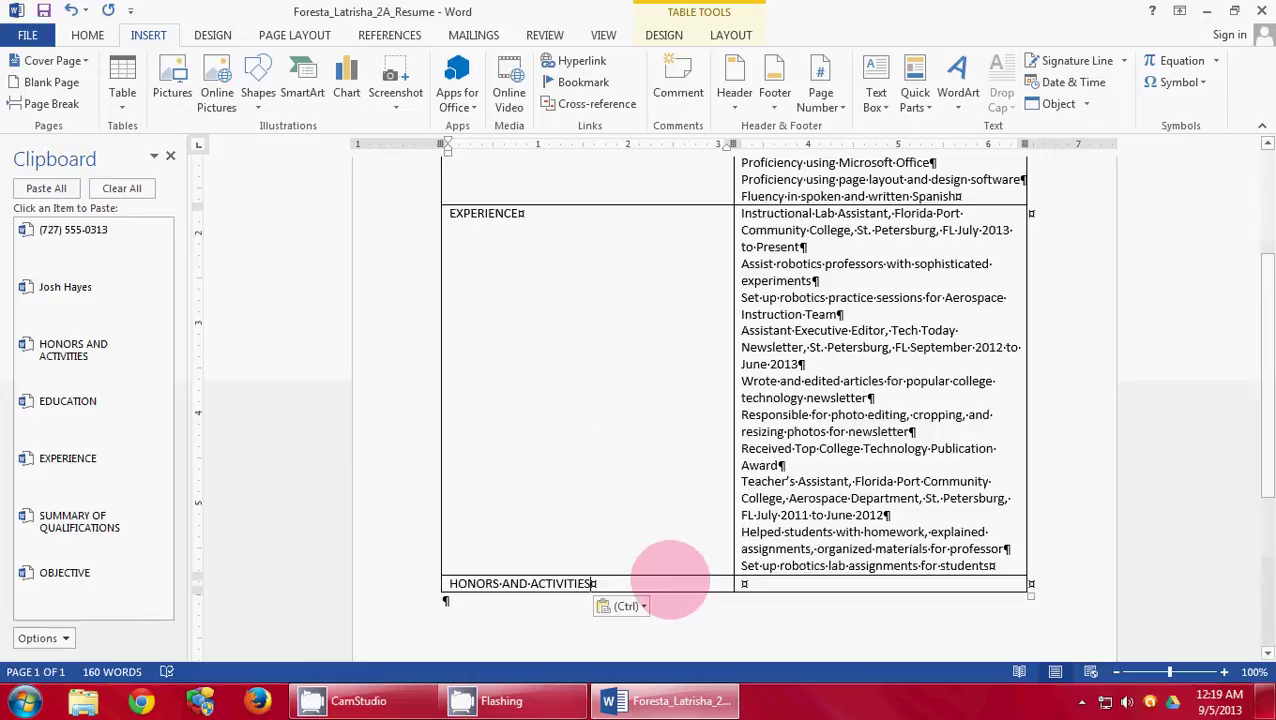
key(Tab)
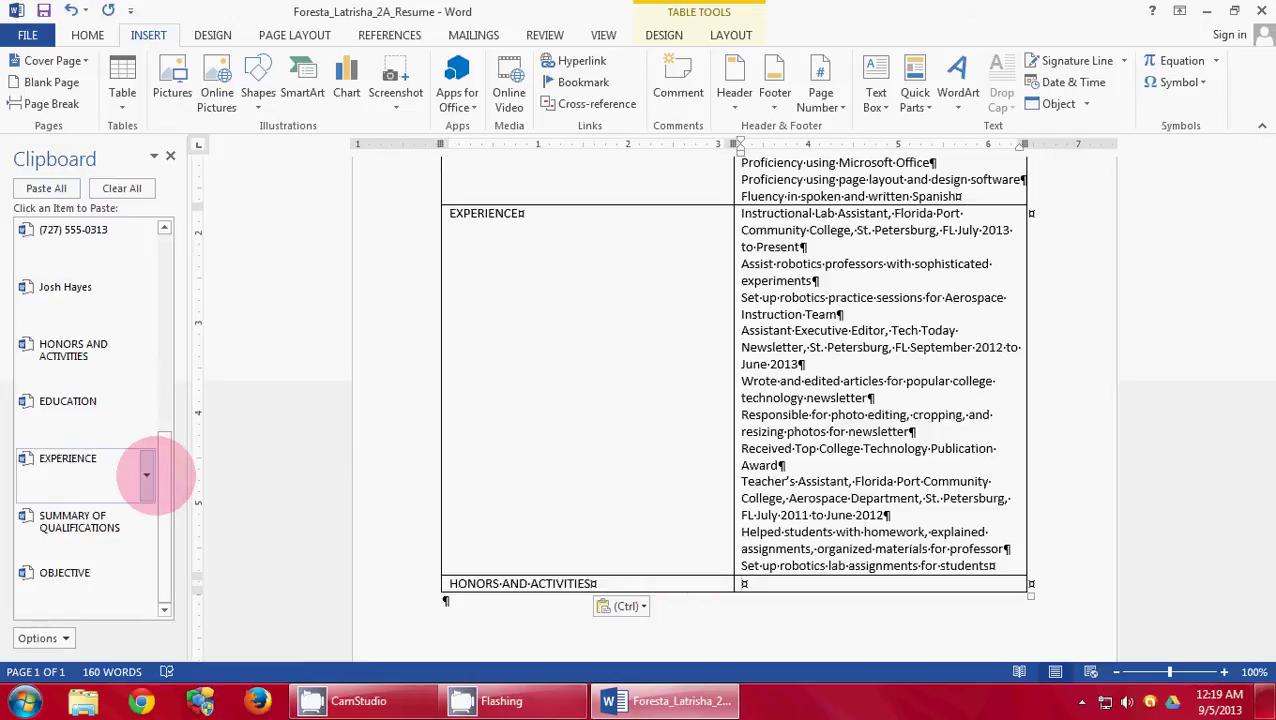
drag(162, 475, 178, 300)
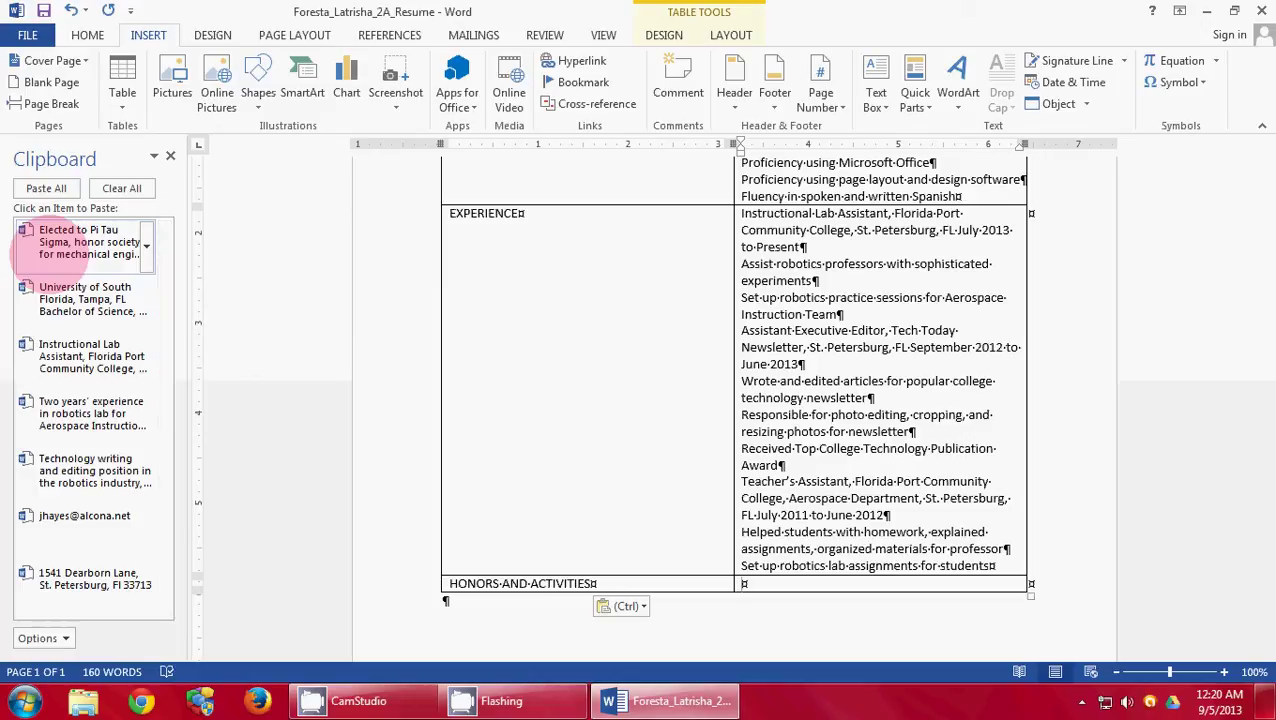
click(62, 244)
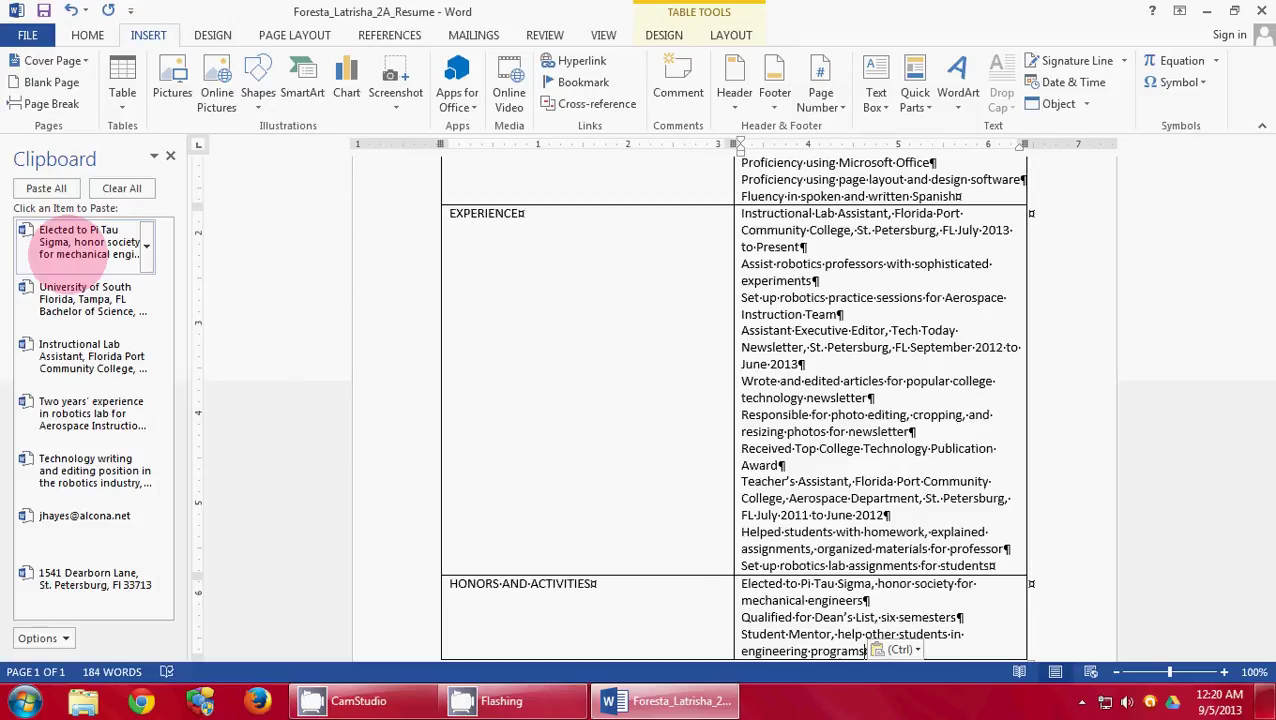
scroll(1120, 400, up, 4)
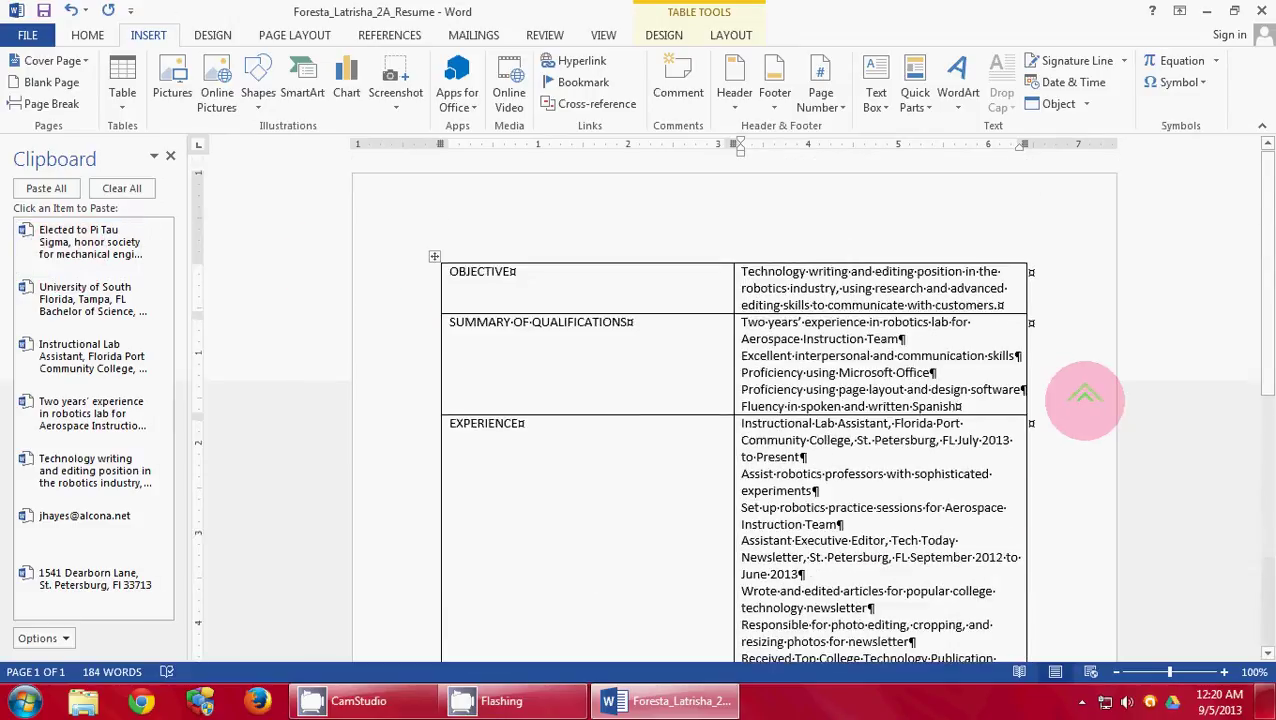
scroll(1083, 401, down, 3)
scroll(1083, 405, down, 5)
scroll(1080, 401, up, 5)
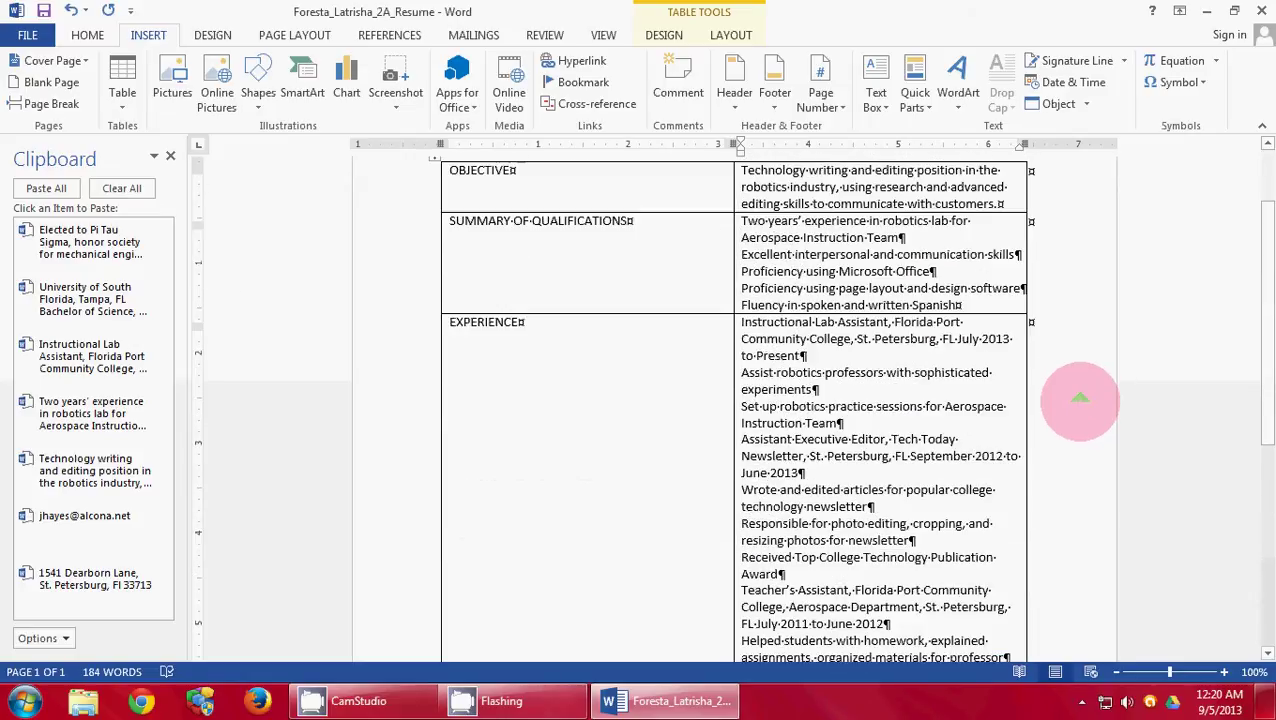
scroll(1080, 401, down, 2)
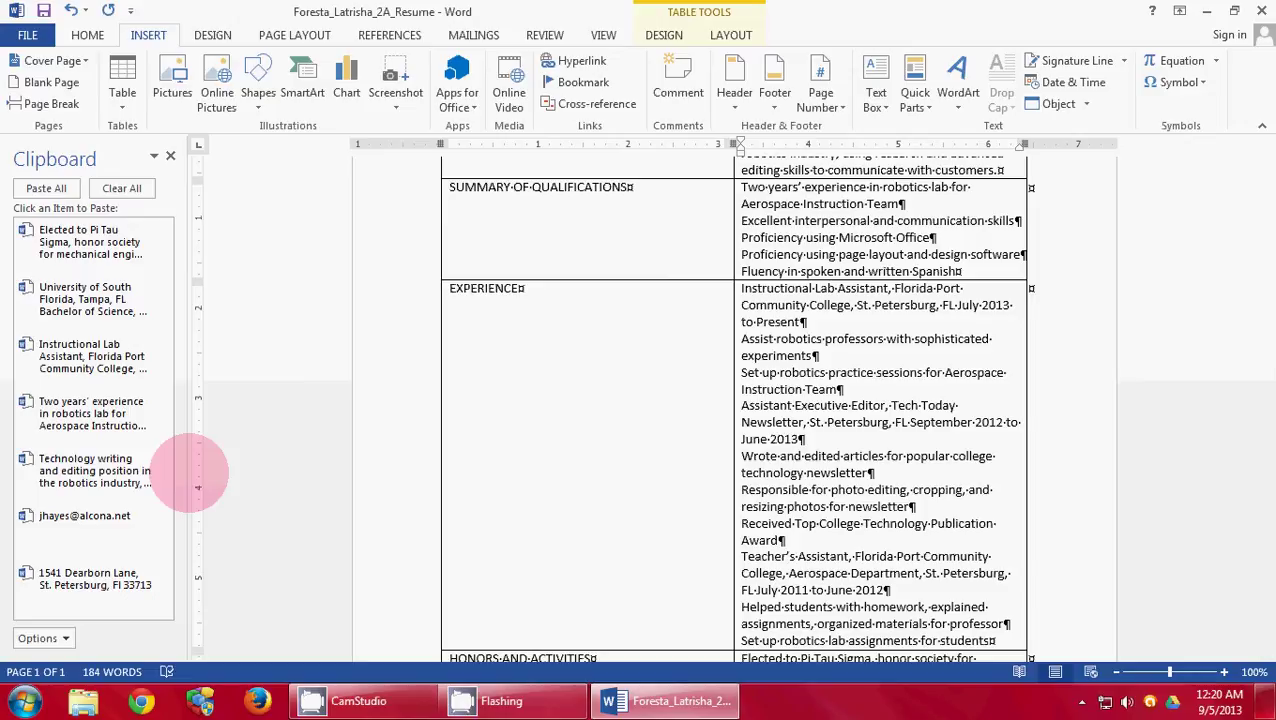
scroll(612, 390, down, 2)
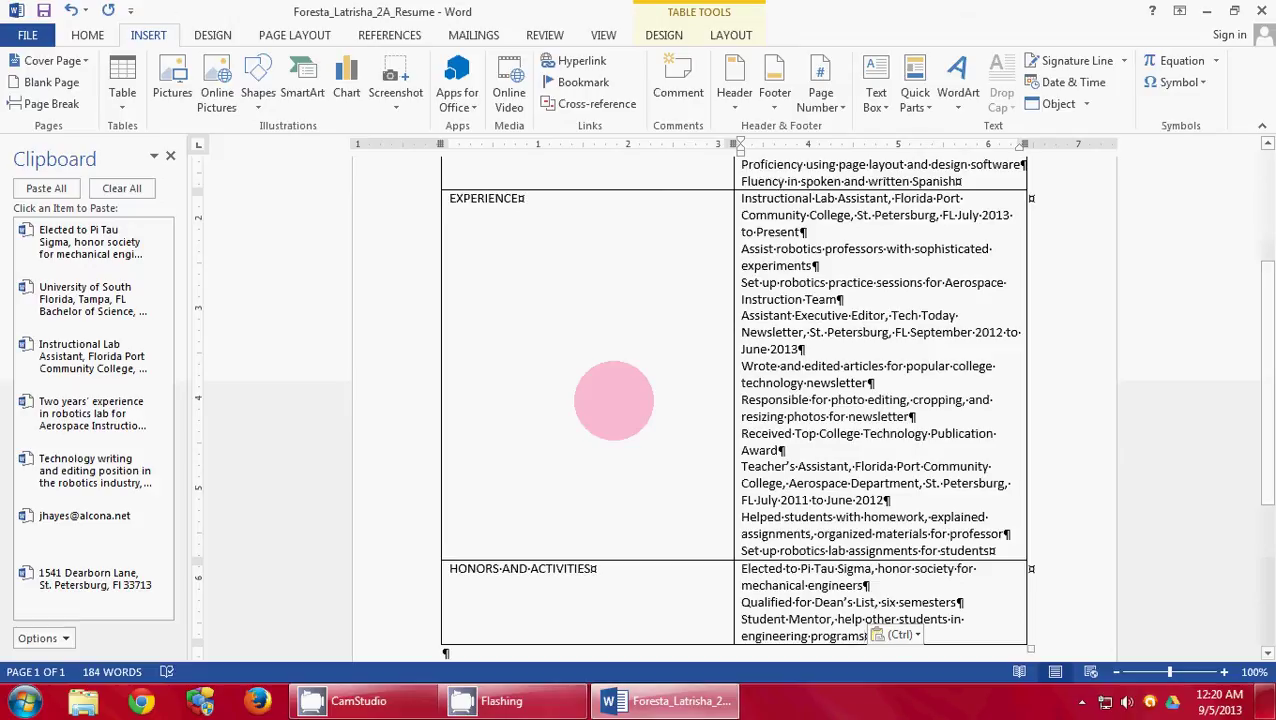
scroll(613, 405, down, 1)
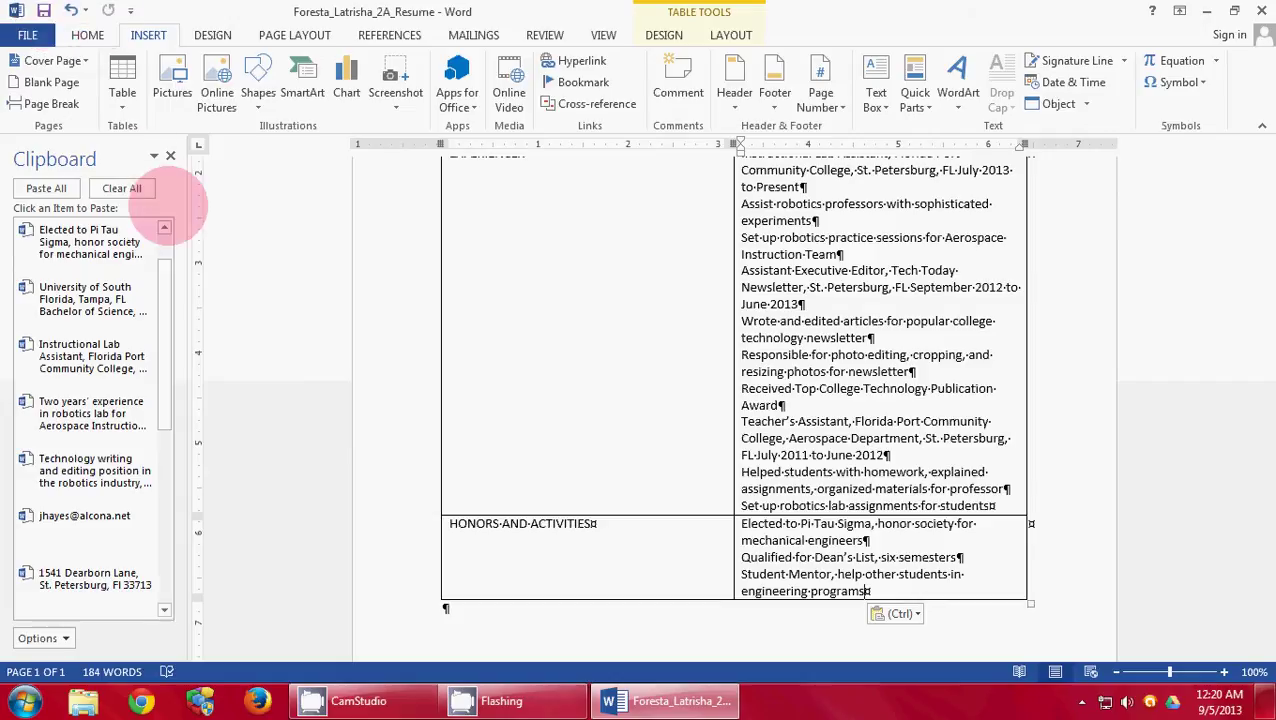
- Bullet the qualification lines and decrease their indent back to the cell edge
key(ctrl+Home)
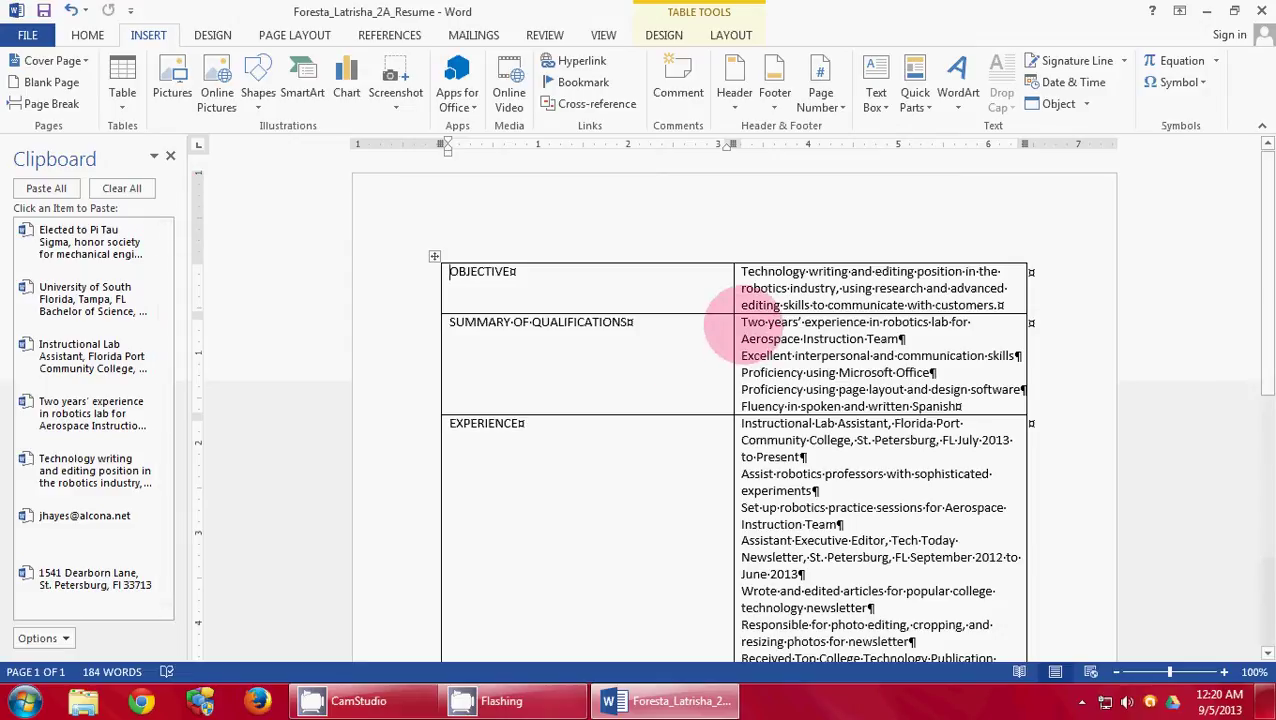
drag(735, 325, 962, 404)
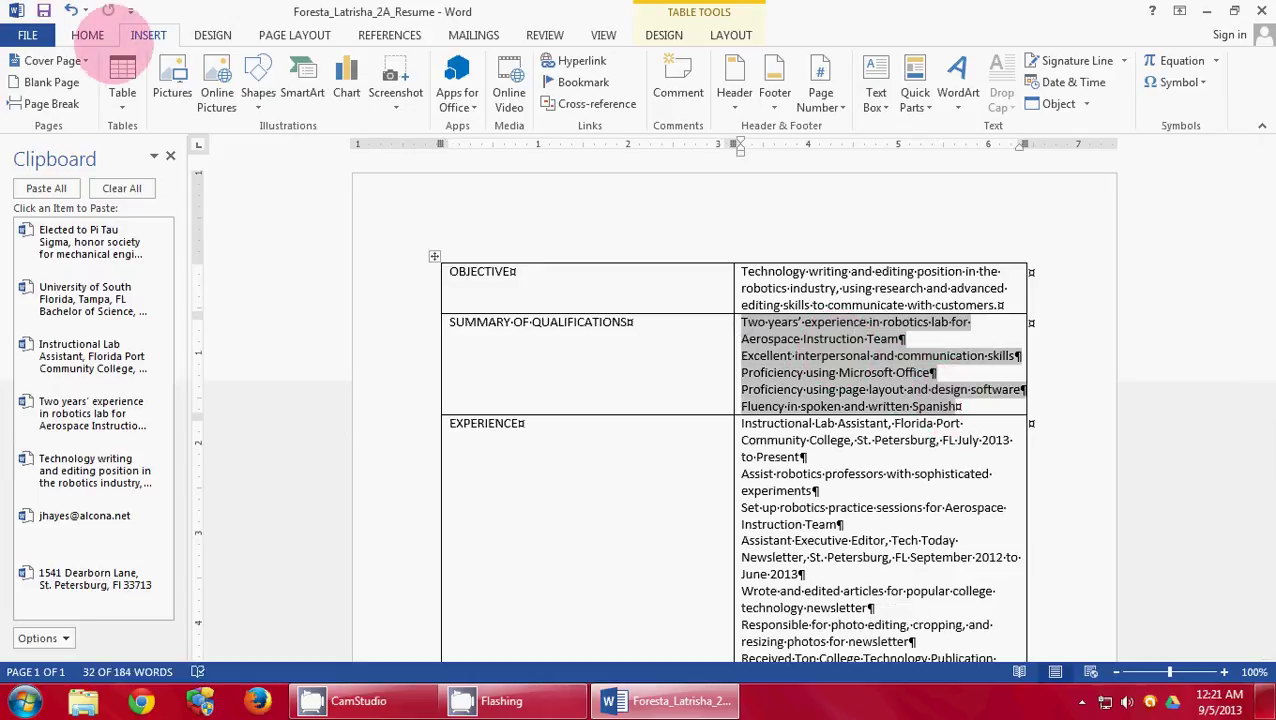
click(92, 36)
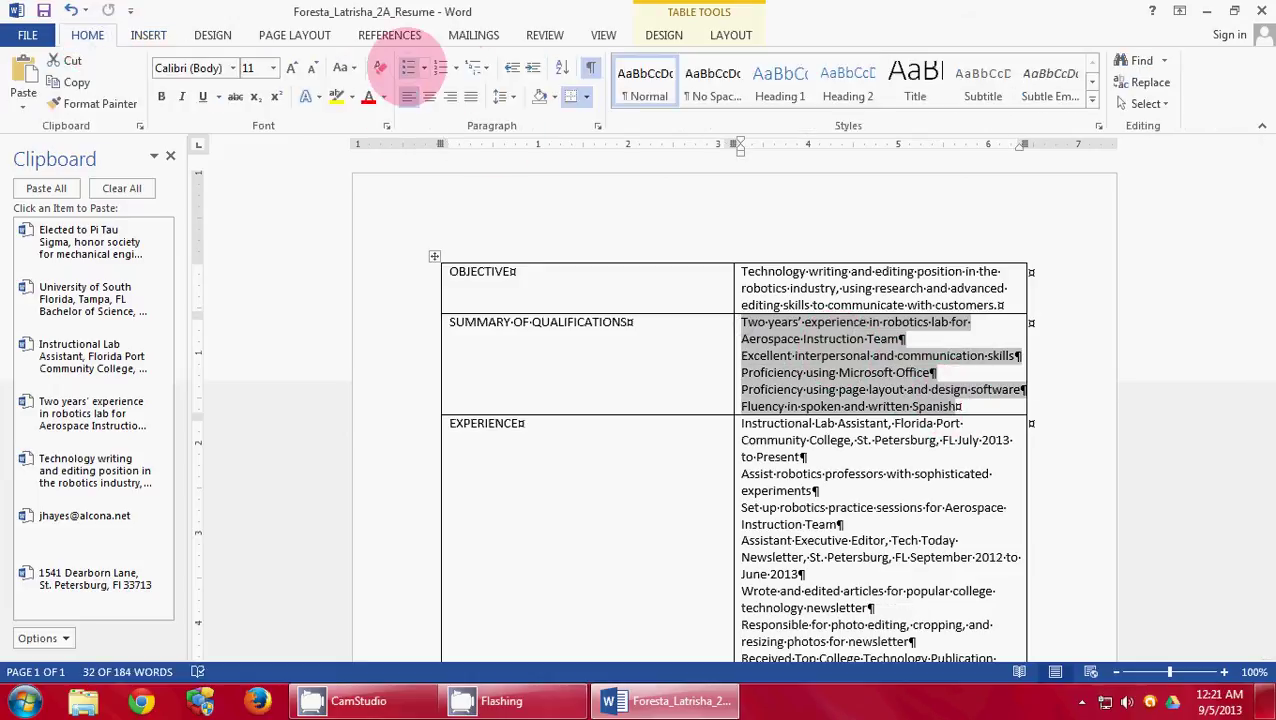
click(407, 66)
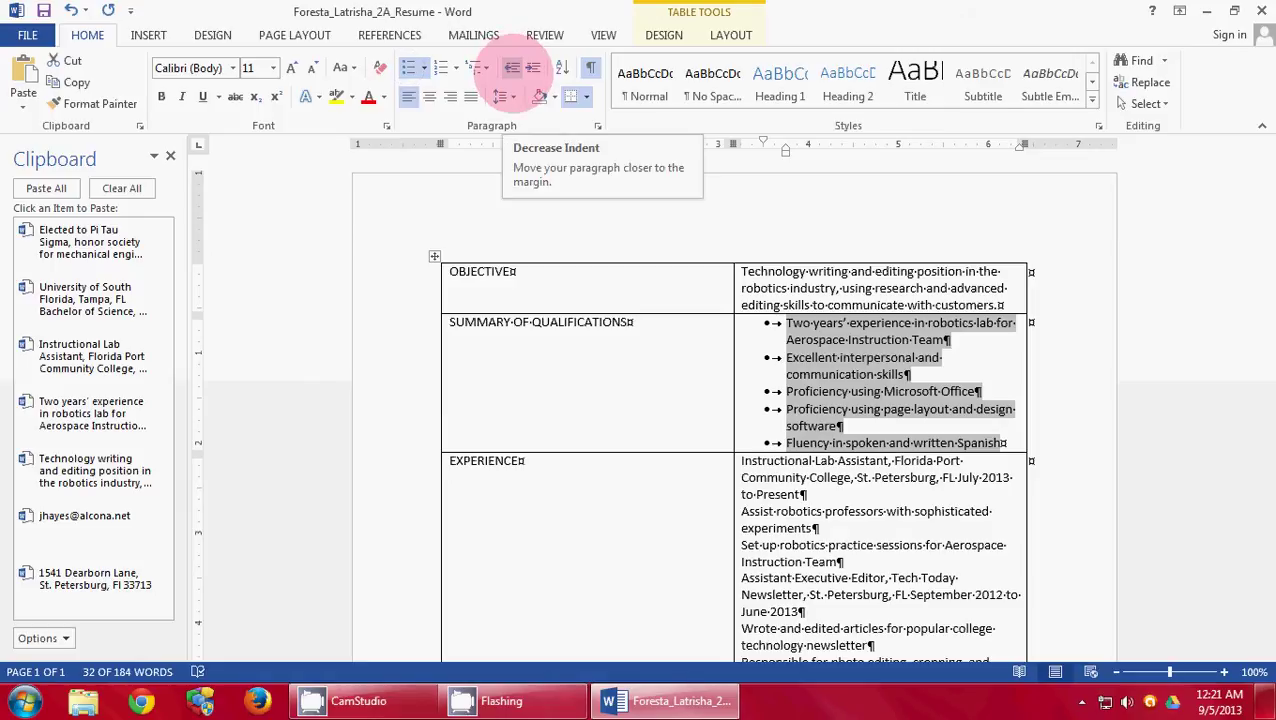
click(512, 66)
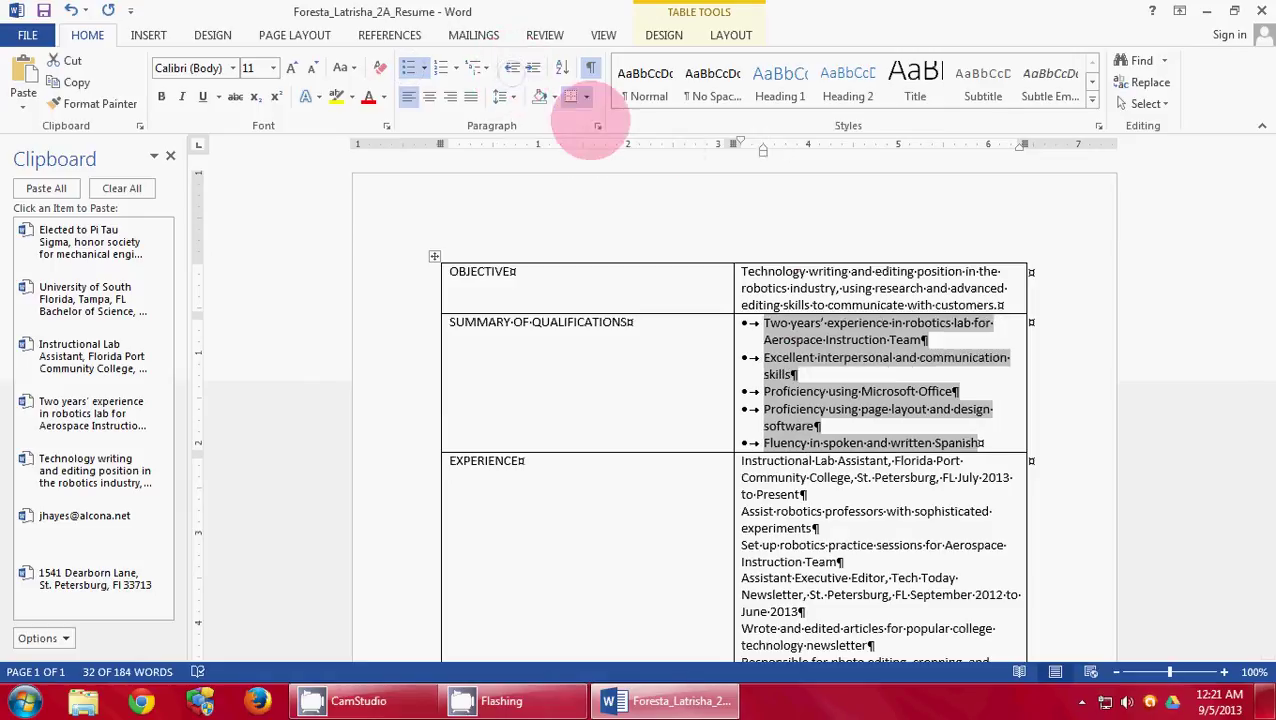
- Use Format Painter to bullet the two lab assistant duty lines
click(100, 103)
scroll(757, 413, down, 1)
scroll(757, 413, down, 1)
scroll(757, 413, down, 1)
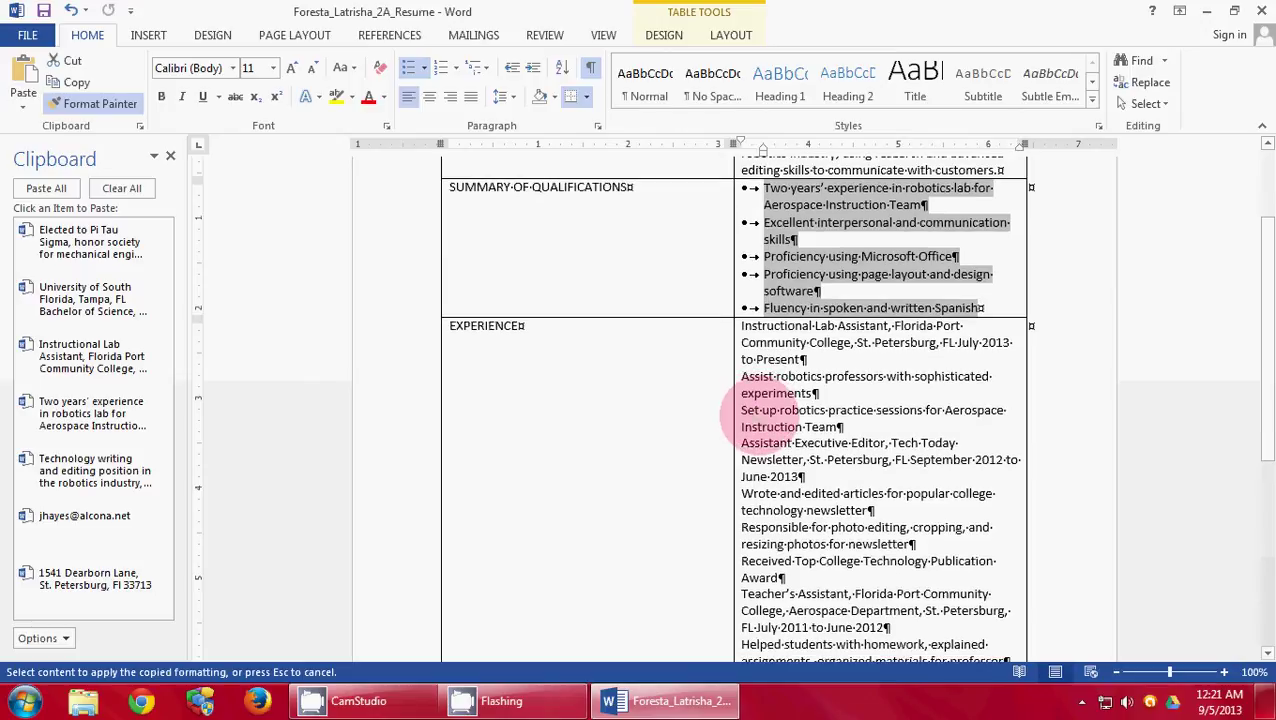
mouse_move(745, 378)
mouse_down()
mouse_move(785, 430)
mouse_move(848, 433)
mouse_up()
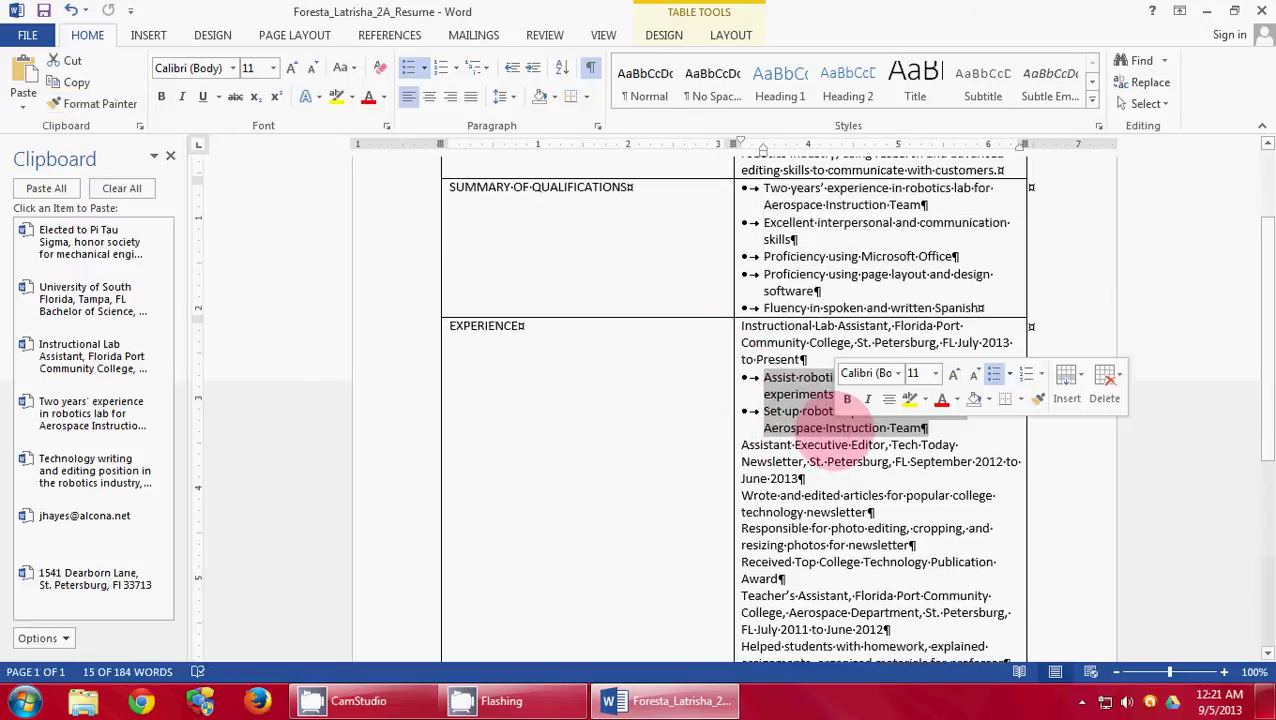
- Apply the same bullets to the editor and teacher's assistant duty lines
click(93, 103)
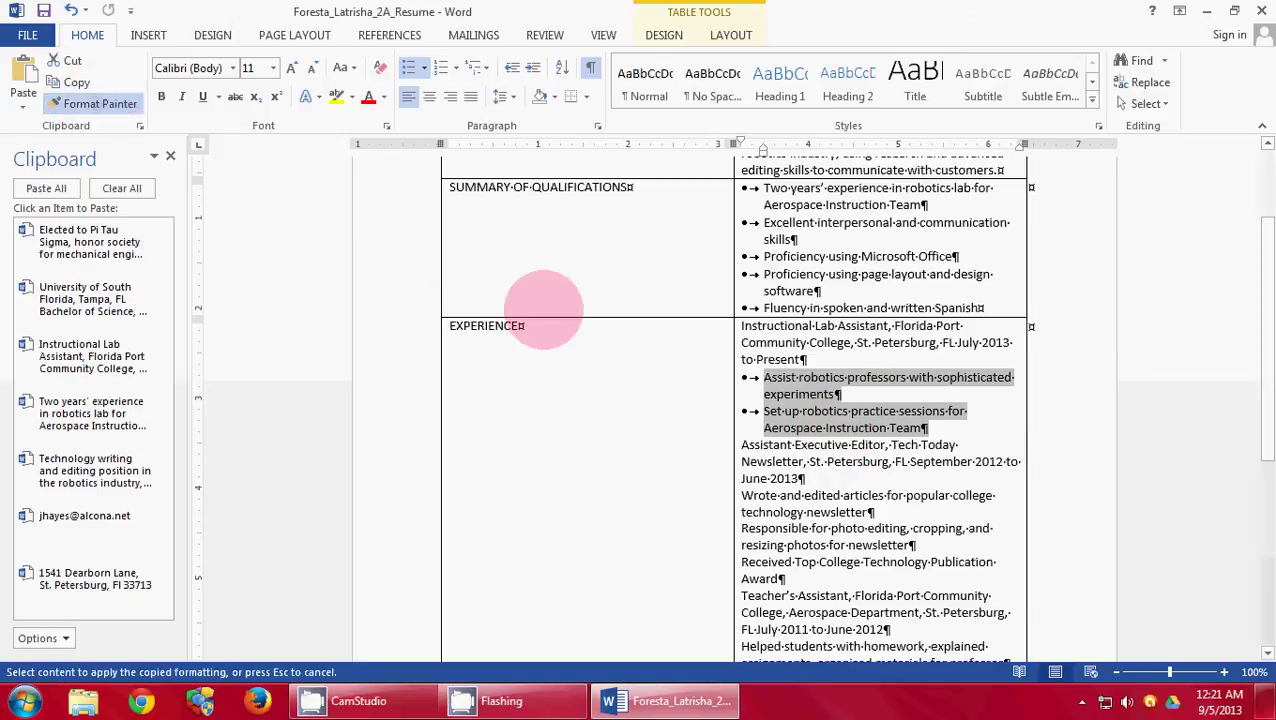
scroll(610, 365, down, 3)
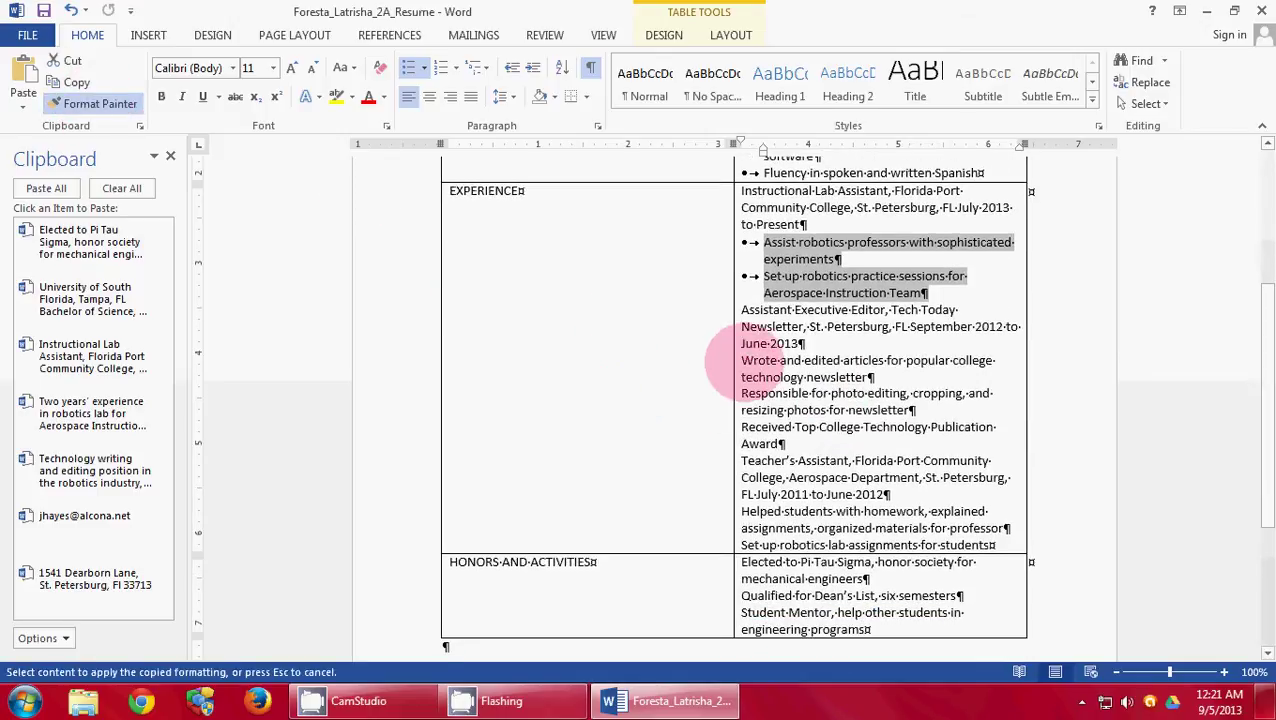
mouse_move(742, 360)
mouse_down()
mouse_move(800, 378)
mouse_move(840, 445)
mouse_up()
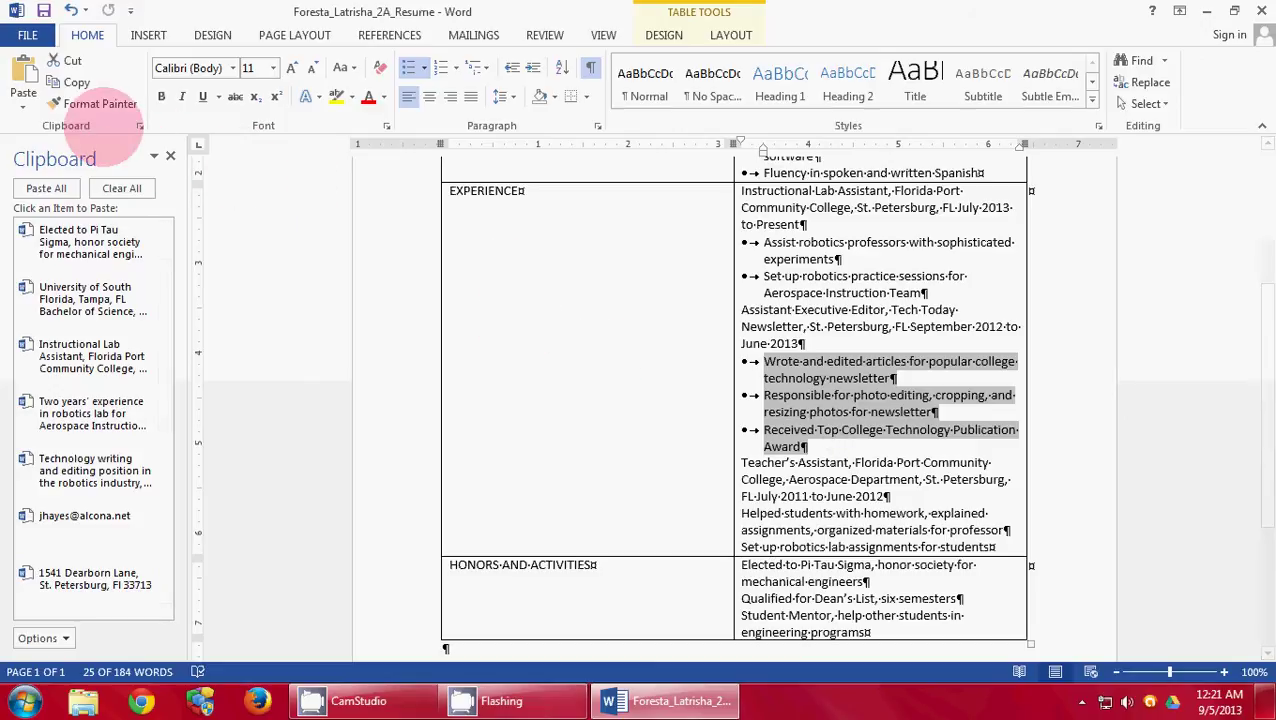
click(95, 104)
scroll(720, 380, down, 2)
mouse_move(742, 425)
mouse_down()
mouse_move(968, 470)
mouse_move(968, 484)
mouse_up()
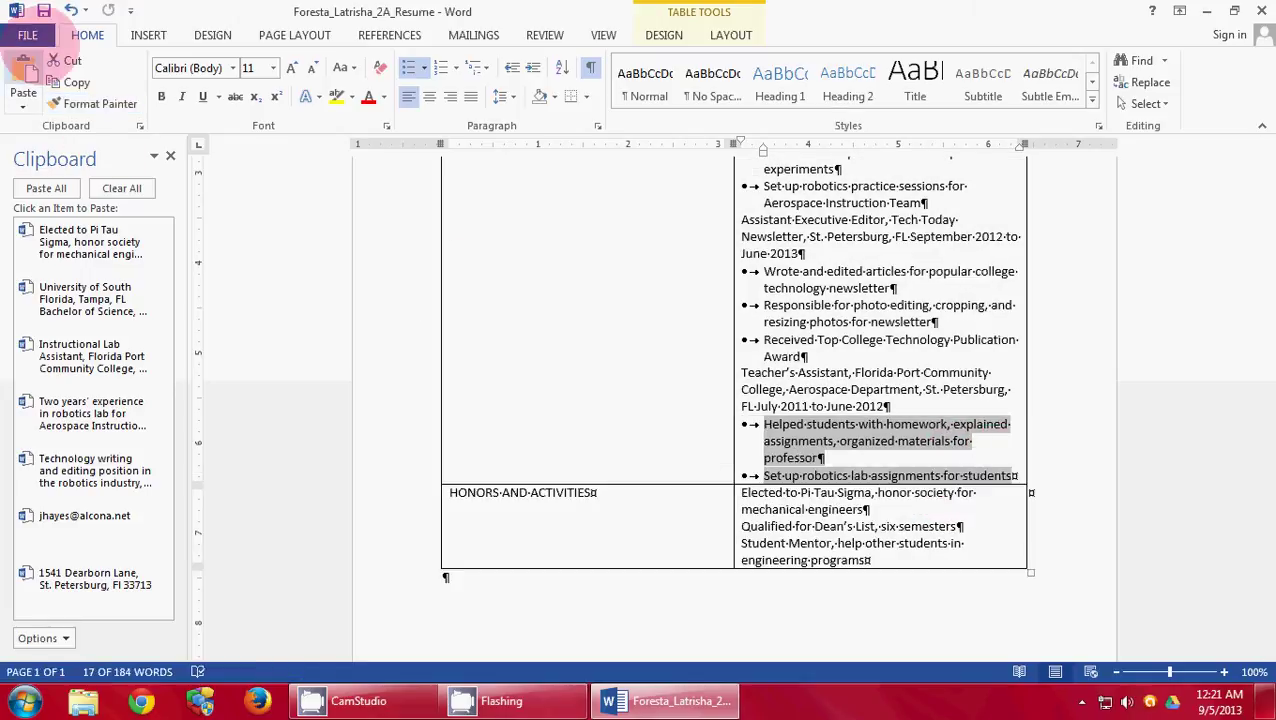
- Paint the bullet format onto the three honors entries and return to the document top
click(93, 103)
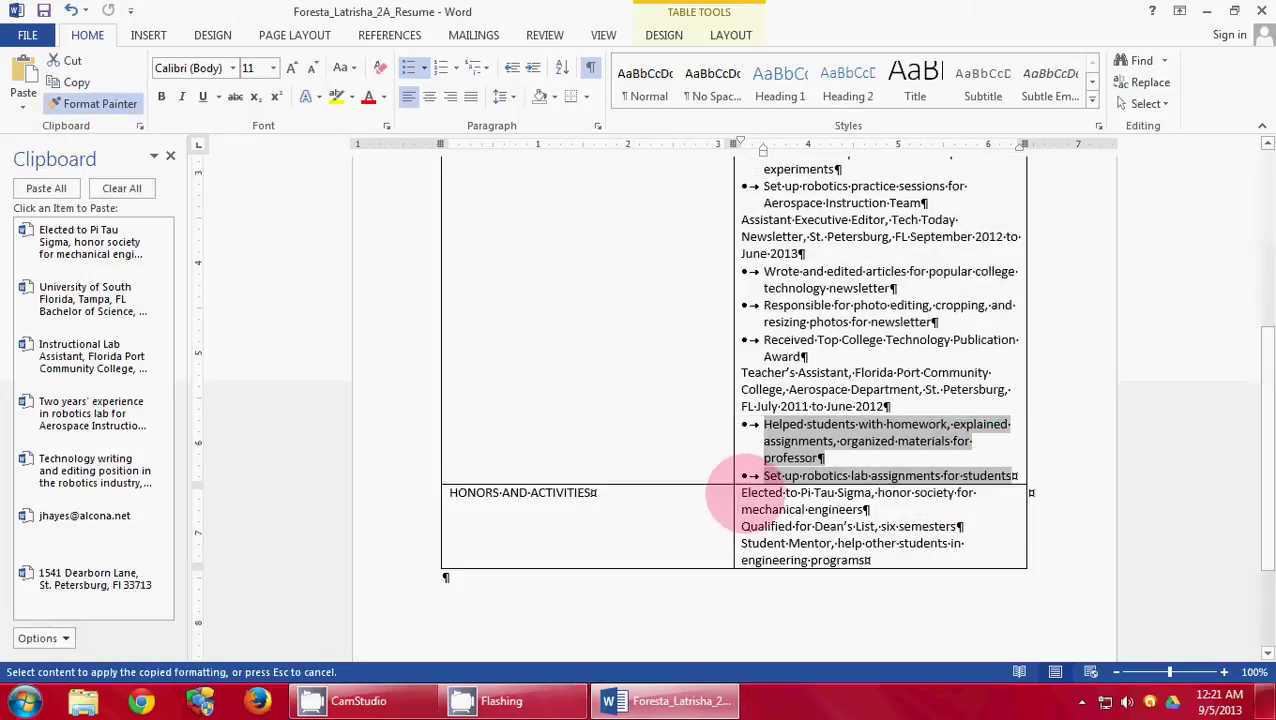
mouse_move(744, 490)
mouse_down()
mouse_move(840, 575)
mouse_move(855, 560)
mouse_move(826, 561)
mouse_up()
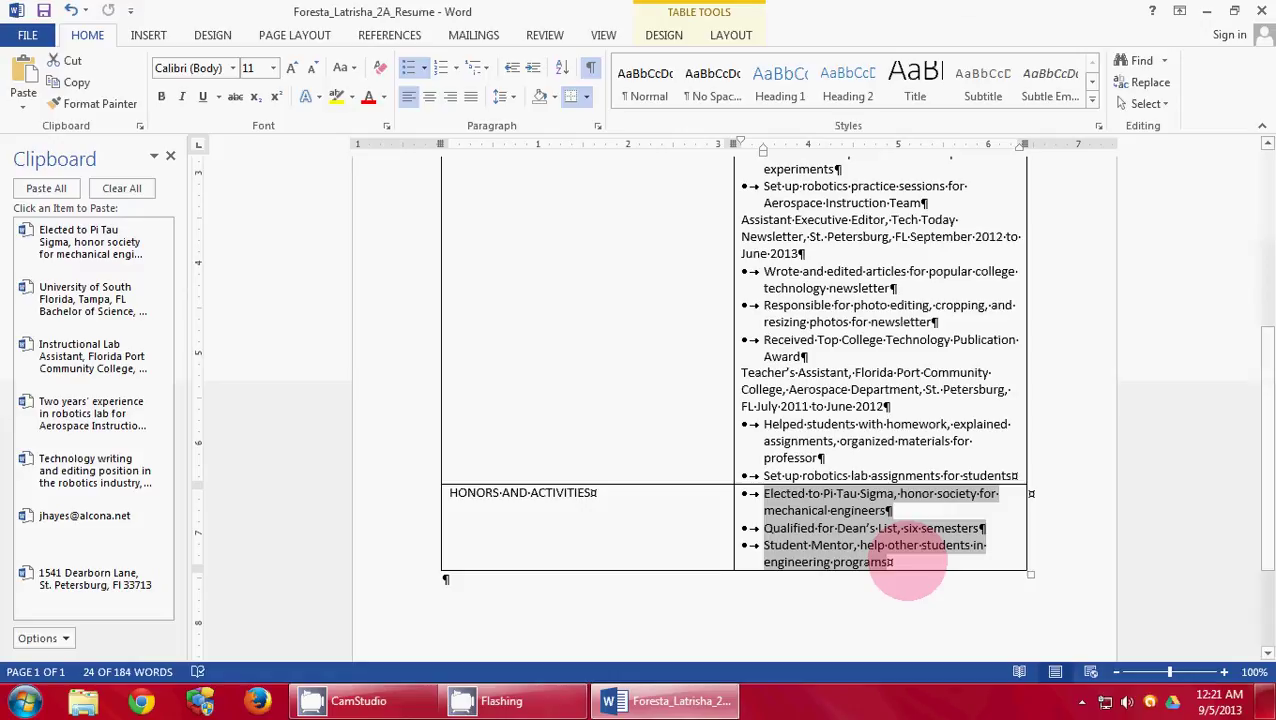
key(ctrl+Home)
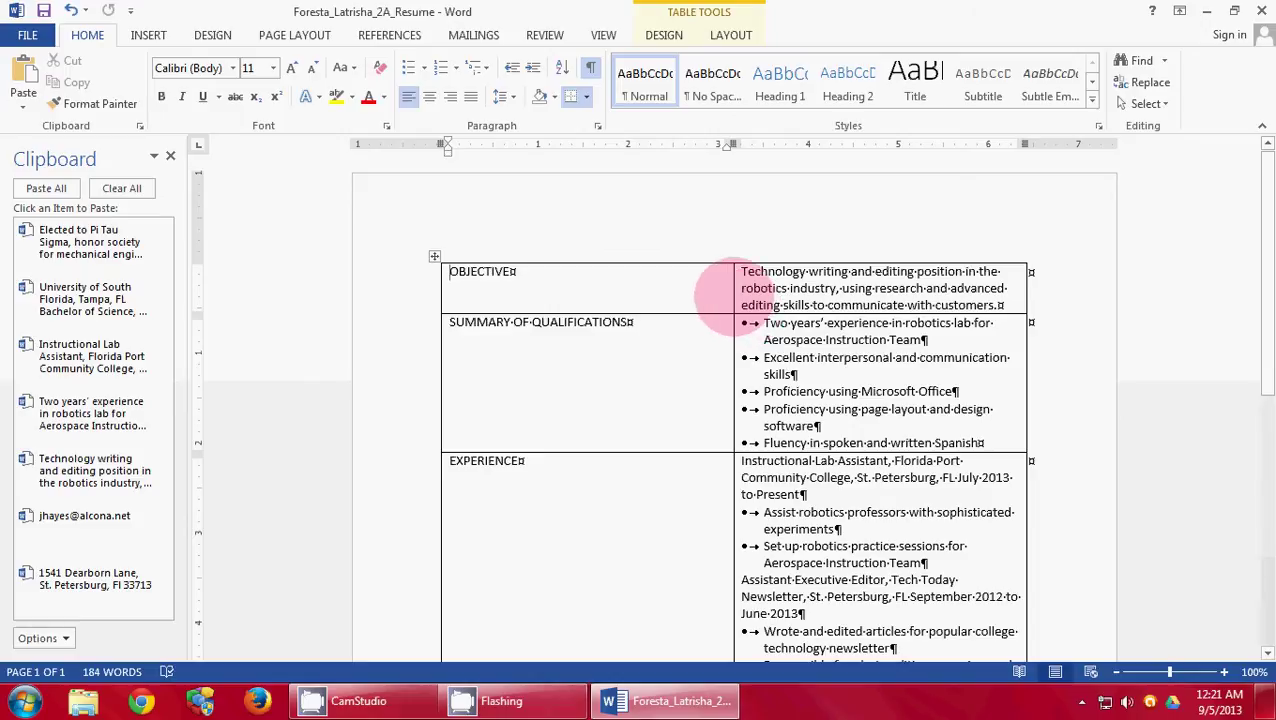
- Narrow the table's left column to 1.4 inches and AutoFit the table to the window width
drag(735, 297, 582, 297)
click(295, 35)
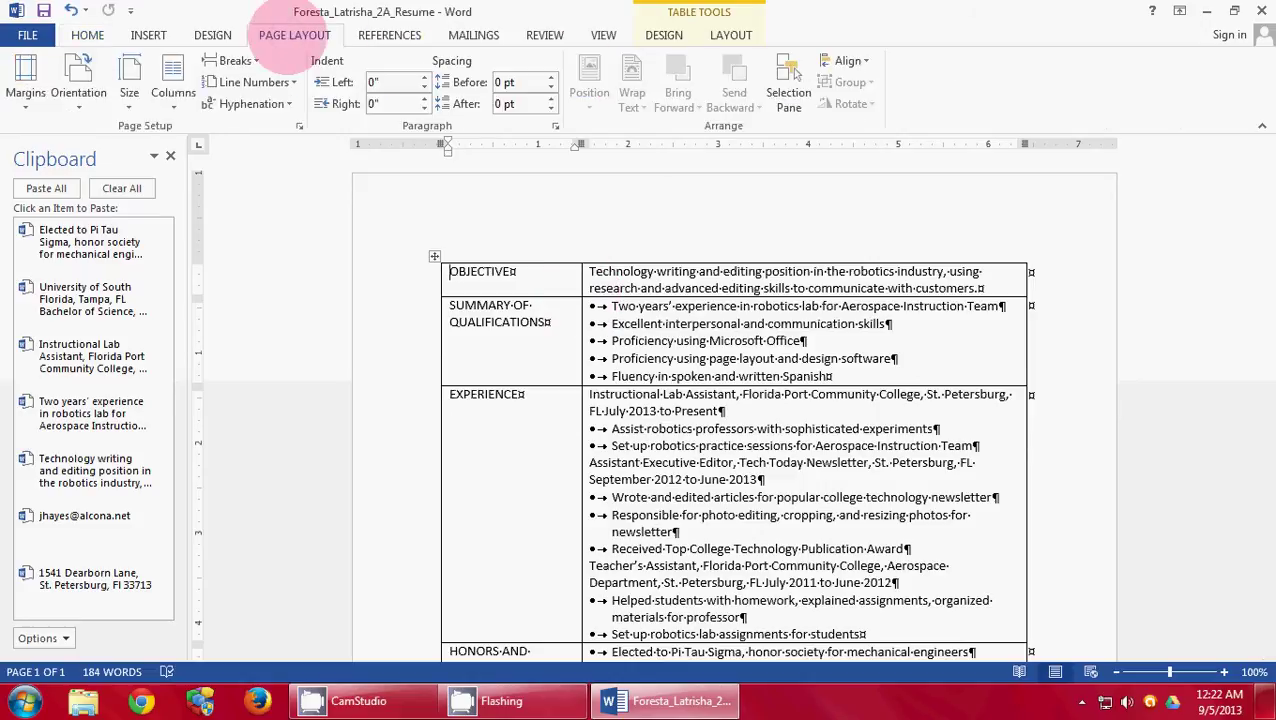
click(664, 35)
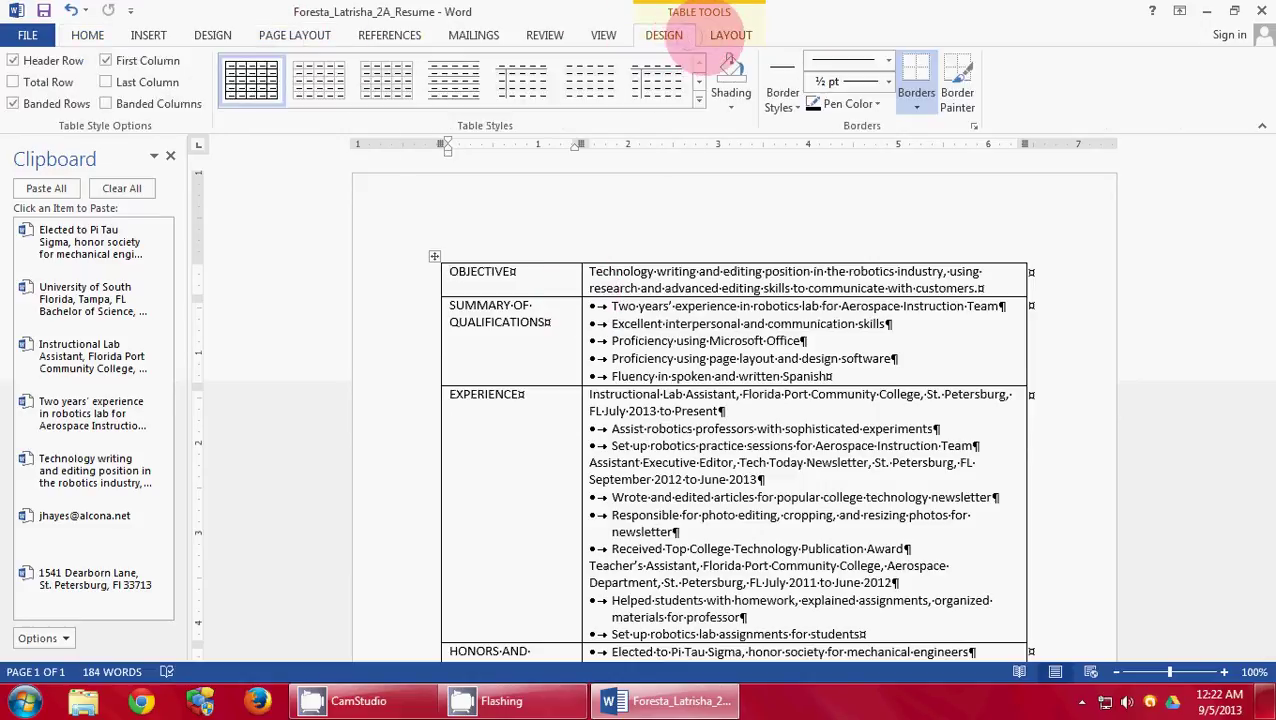
click(730, 35)
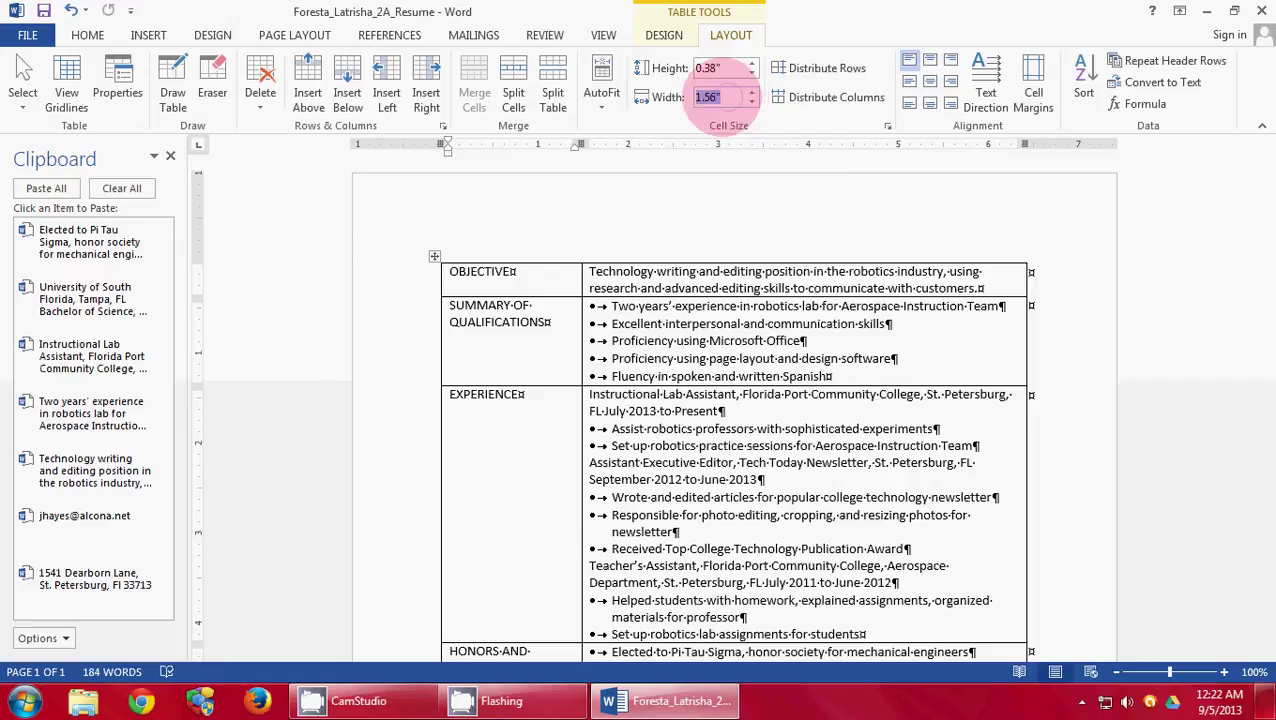
click(735, 100)
text(1.4)
key(Return)
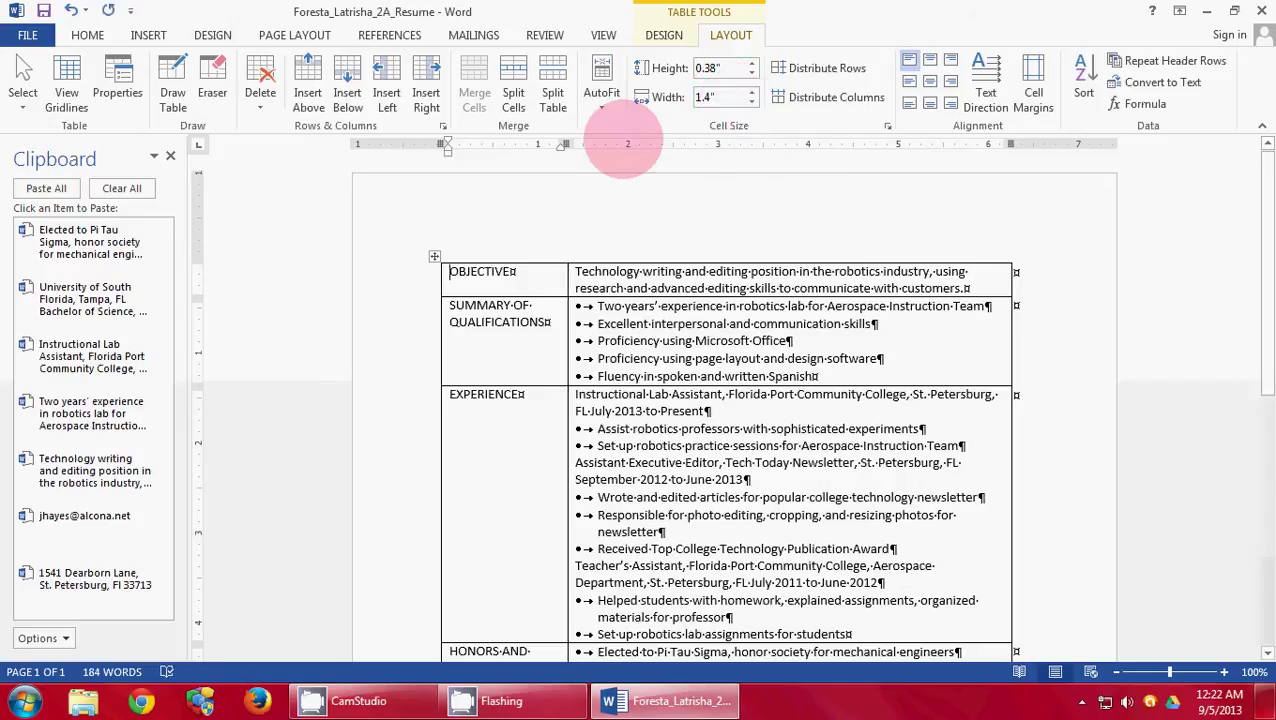
click(602, 95)
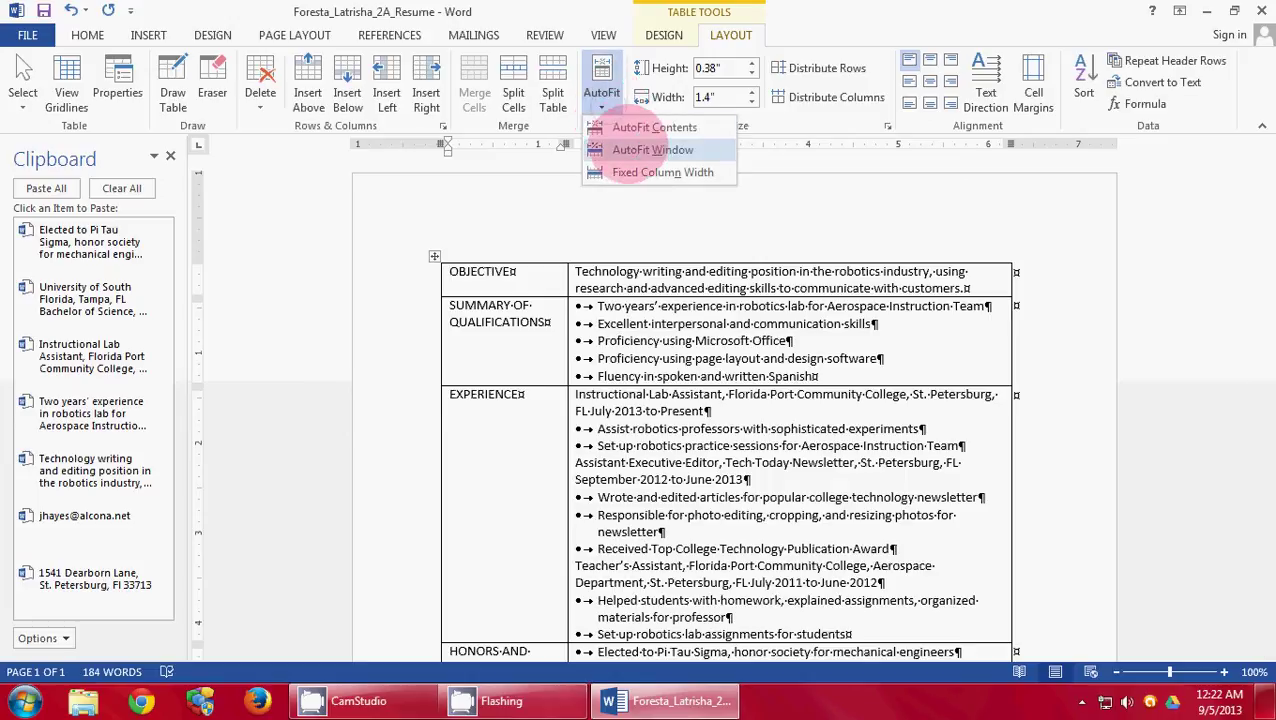
click(652, 150)
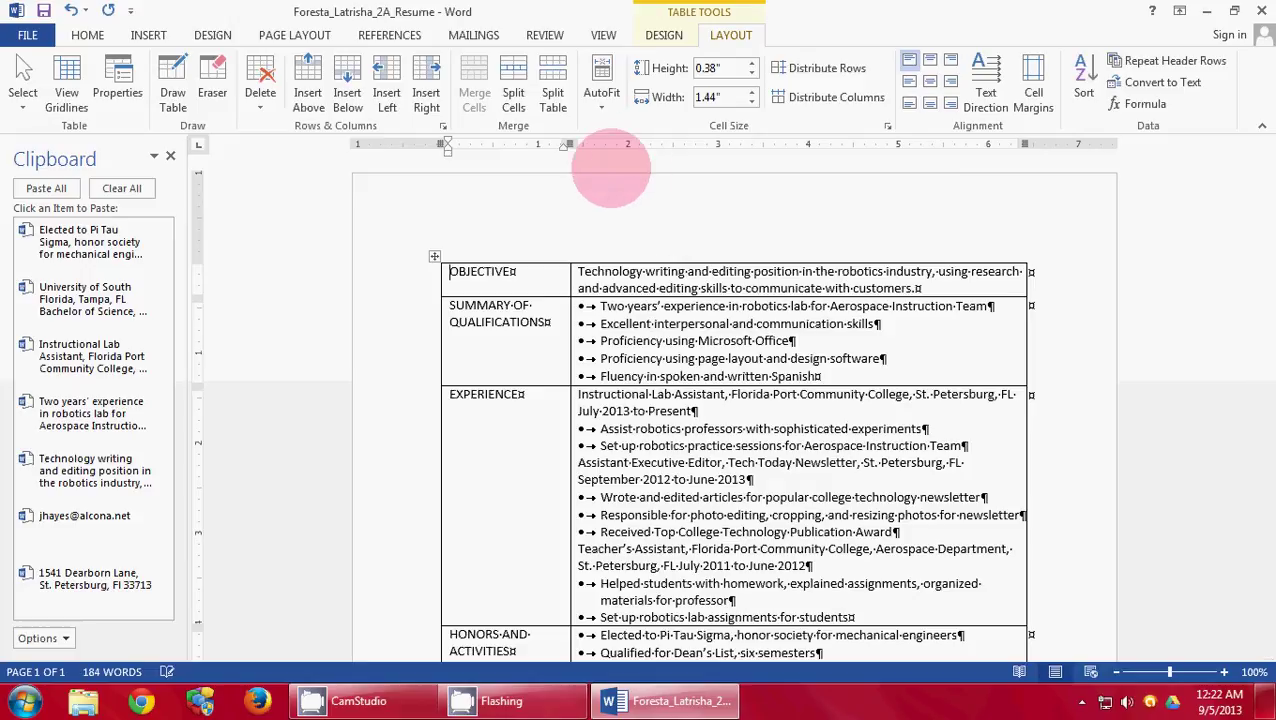
- Insert a row above HONORS AND ACTIVITIES and paste EDUCATION into its first cell
scroll(495, 171, down, 3)
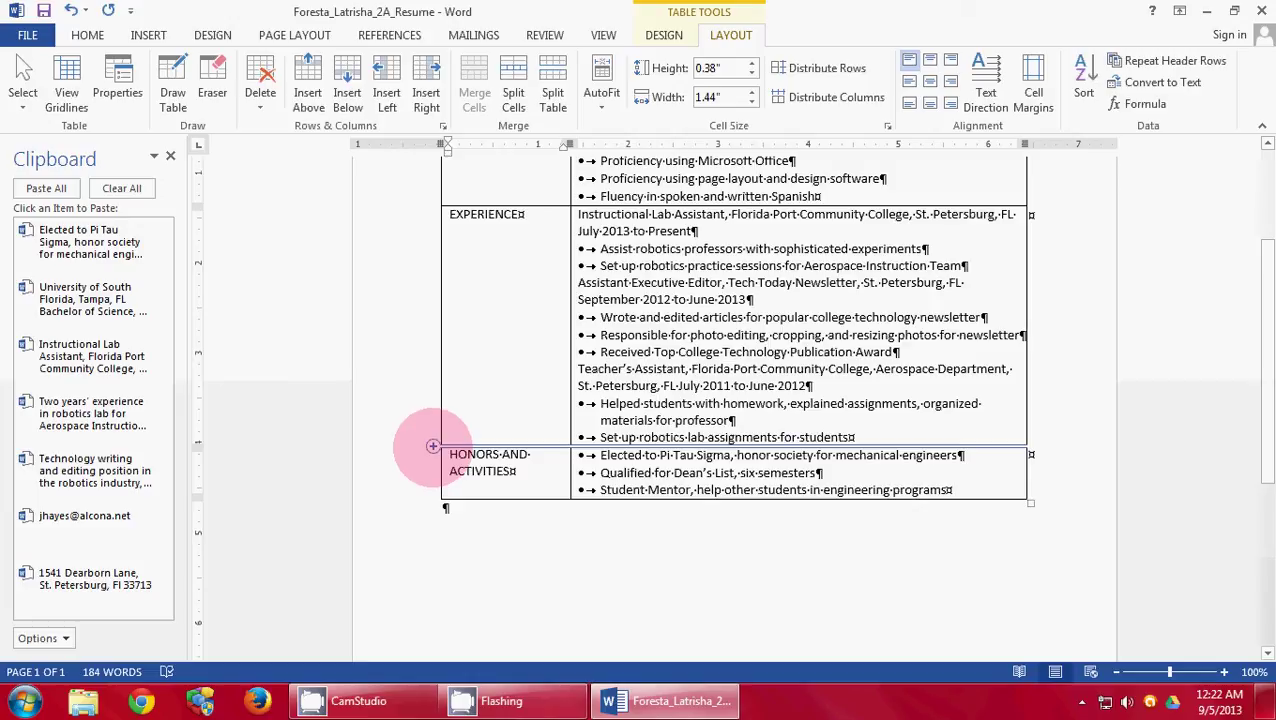
click(432, 446)
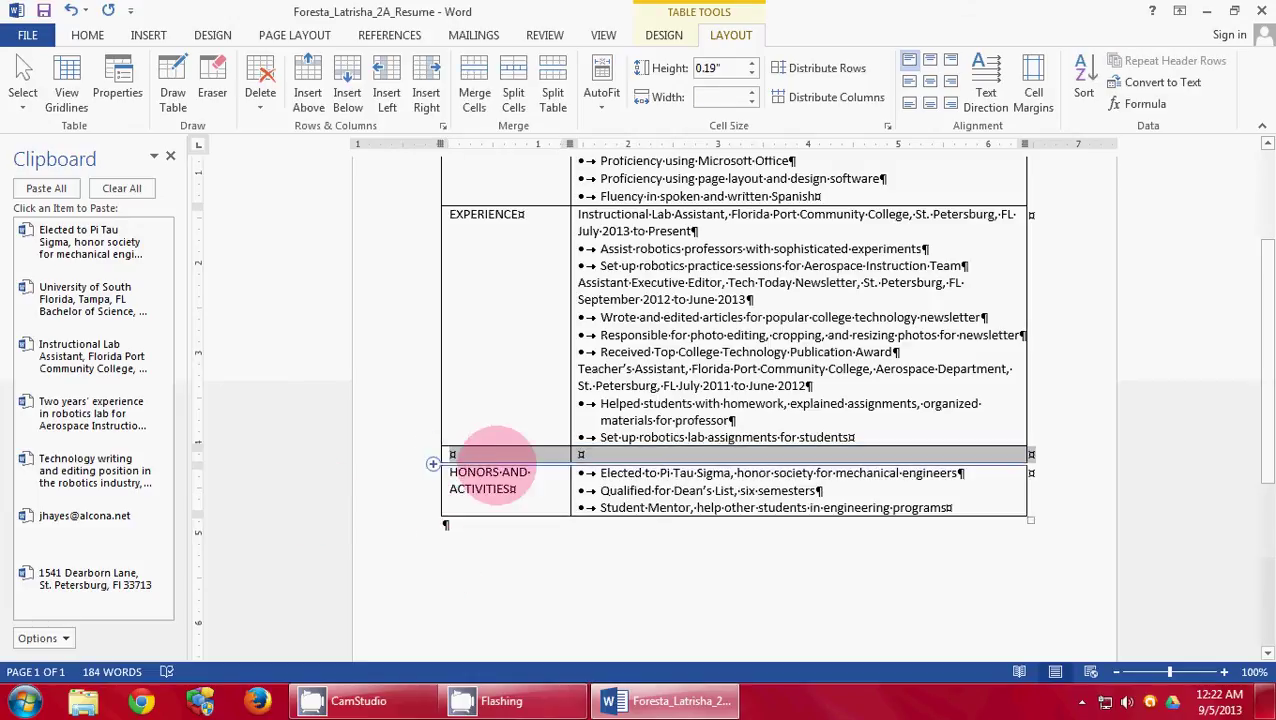
click(468, 454)
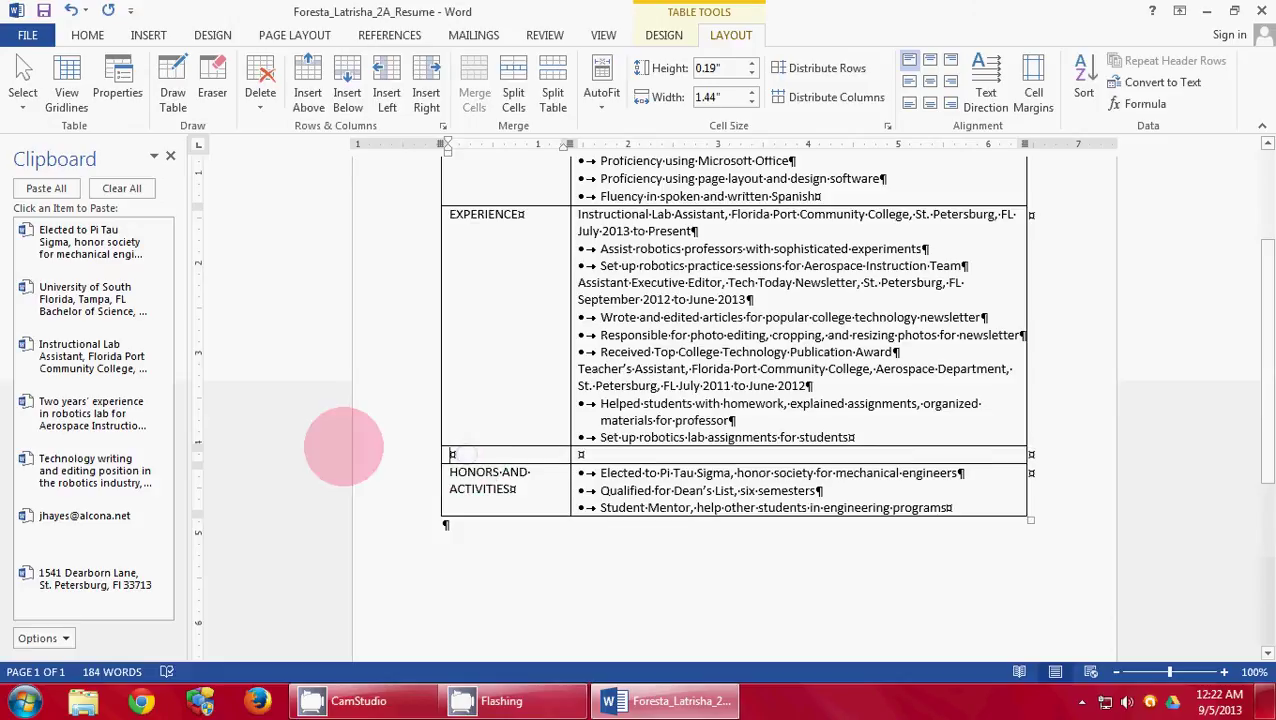
scroll(172, 312, down, 2)
drag(170, 312, 157, 525)
click(50, 408)
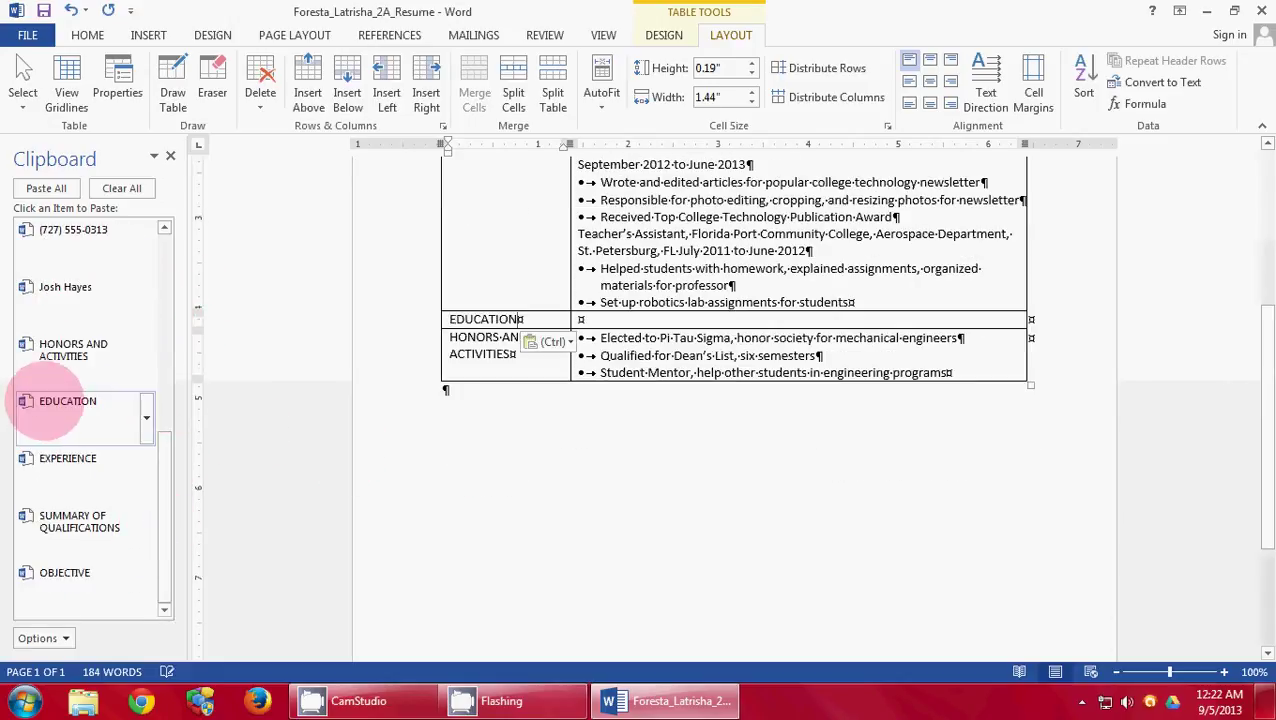
- Paste the University of South Florida and college details into the new row's second cell
click(588, 319)
drag(157, 475, 172, 310)
click(85, 299)
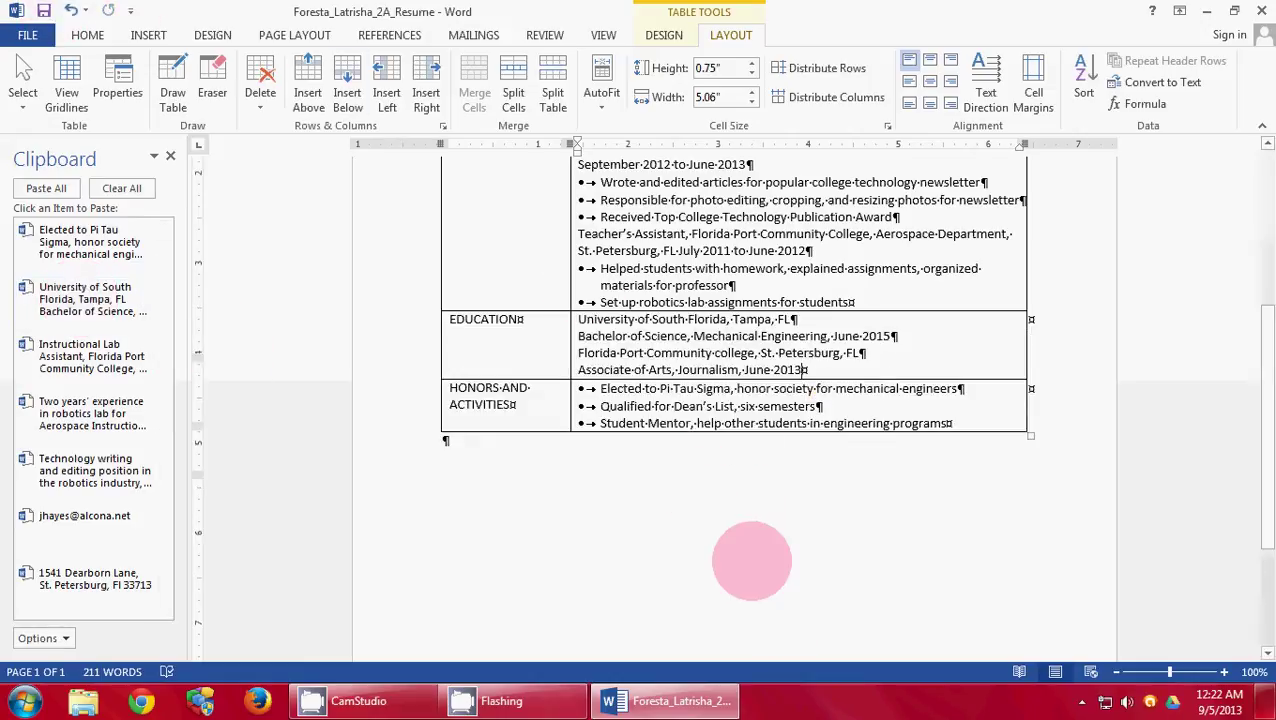
scroll(750, 560, up, 2)
scroll(752, 562, up, 5)
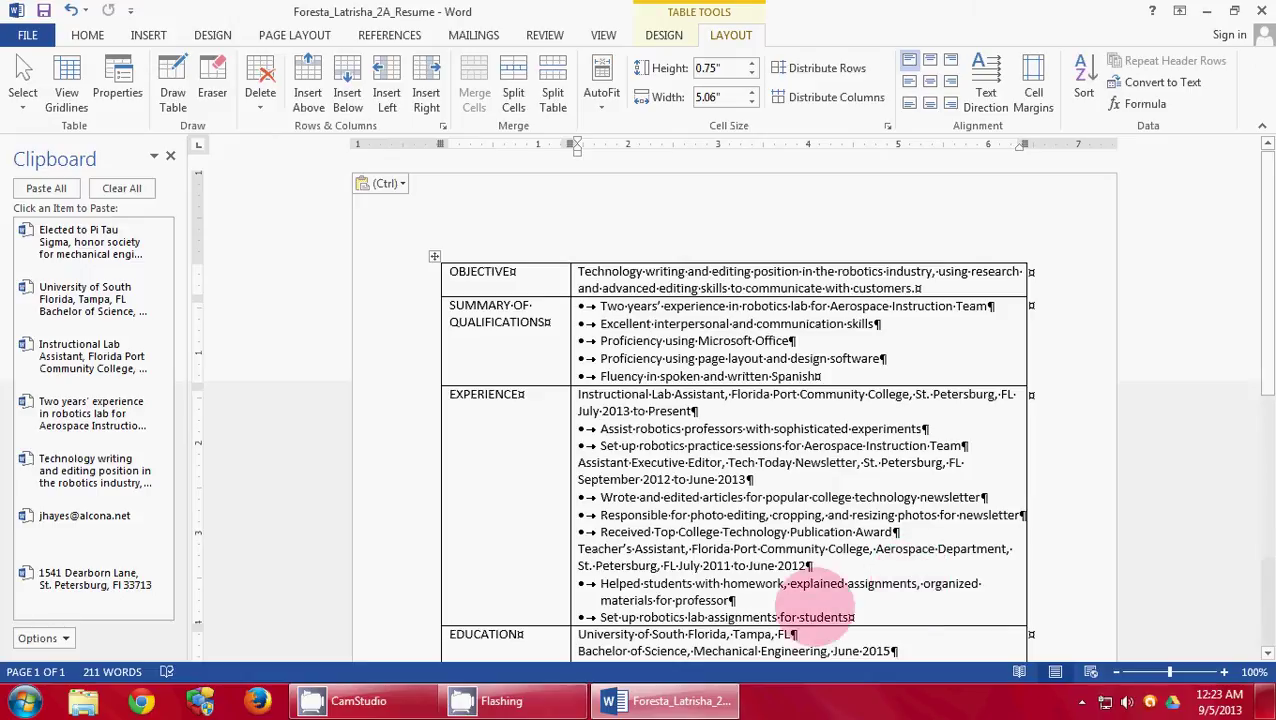
- Insert a row above OBJECTIVE and merge it into one cell spanning the table
click(450, 271)
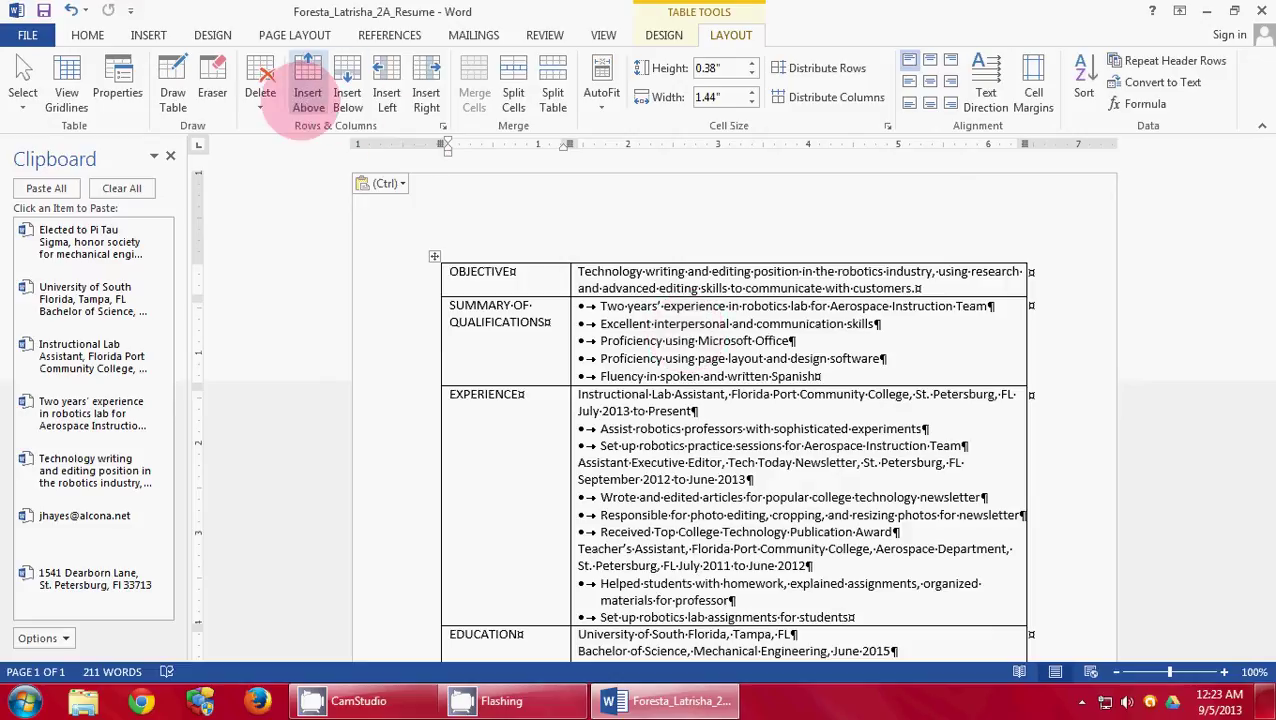
click(308, 92)
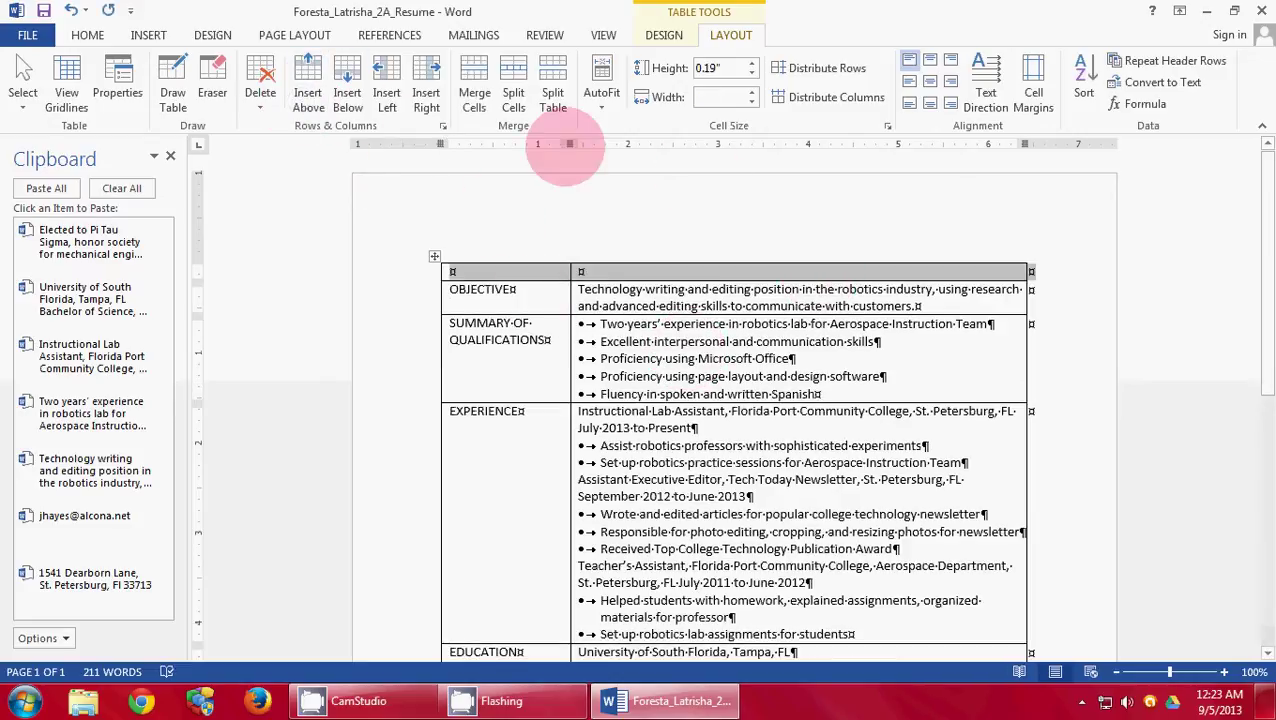
click(474, 92)
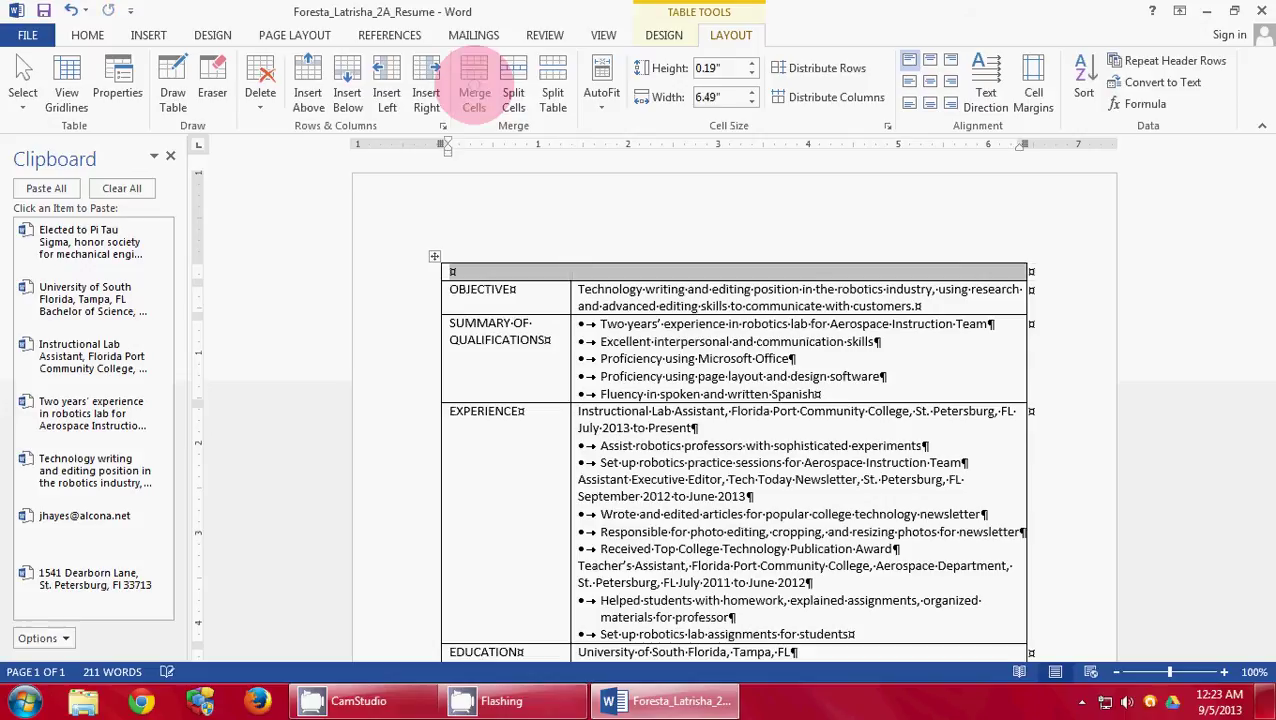
click(475, 268)
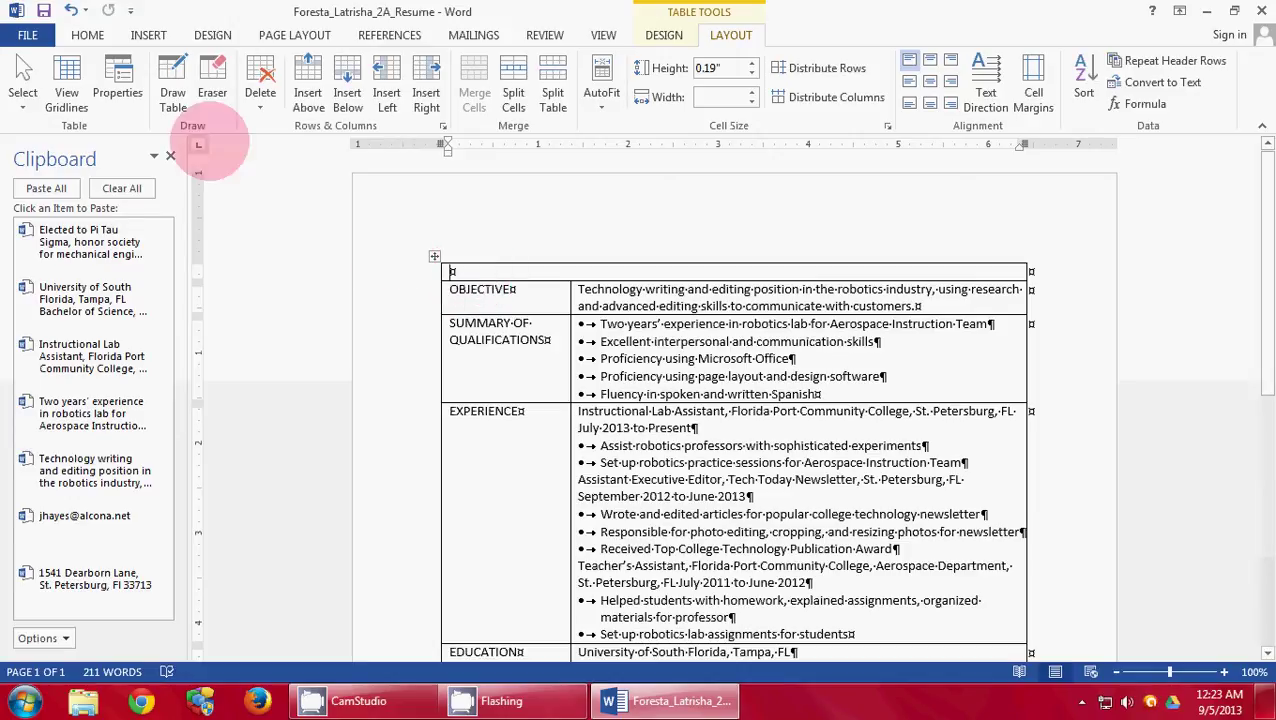
click(88, 34)
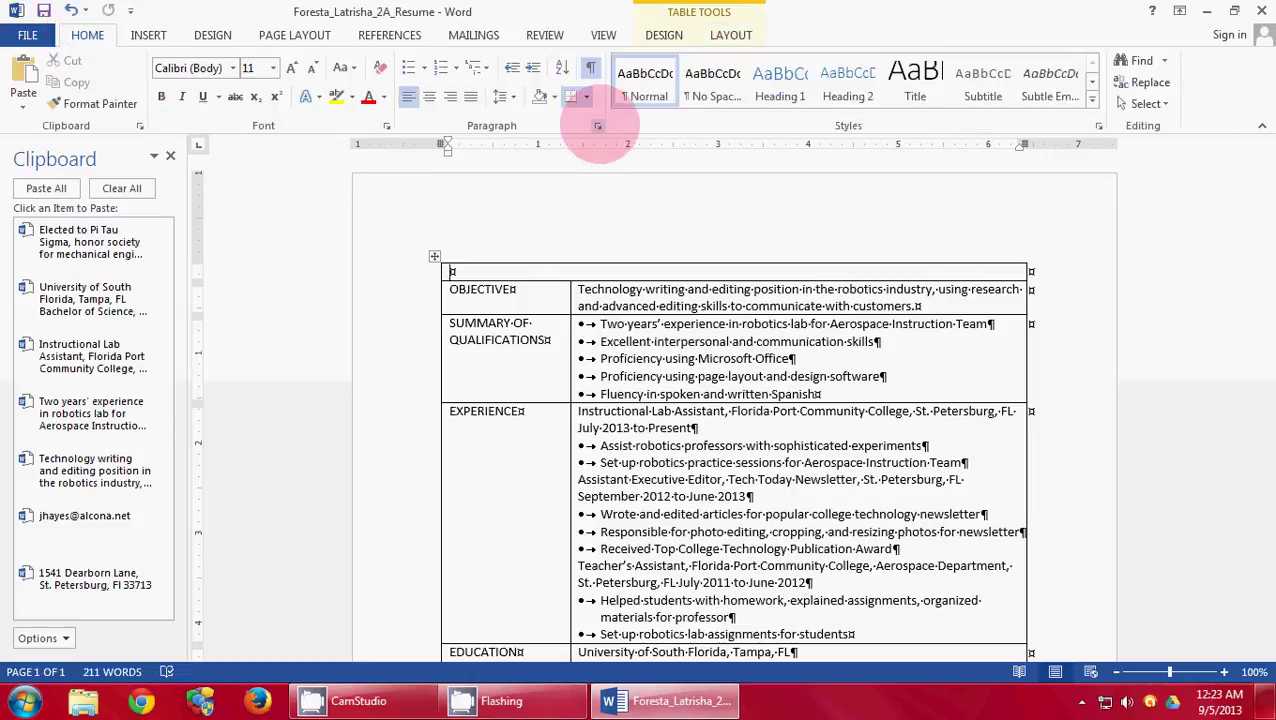
- Add a right-aligned 6.5" tab stop to the merged top cell's paragraph
click(598, 126)
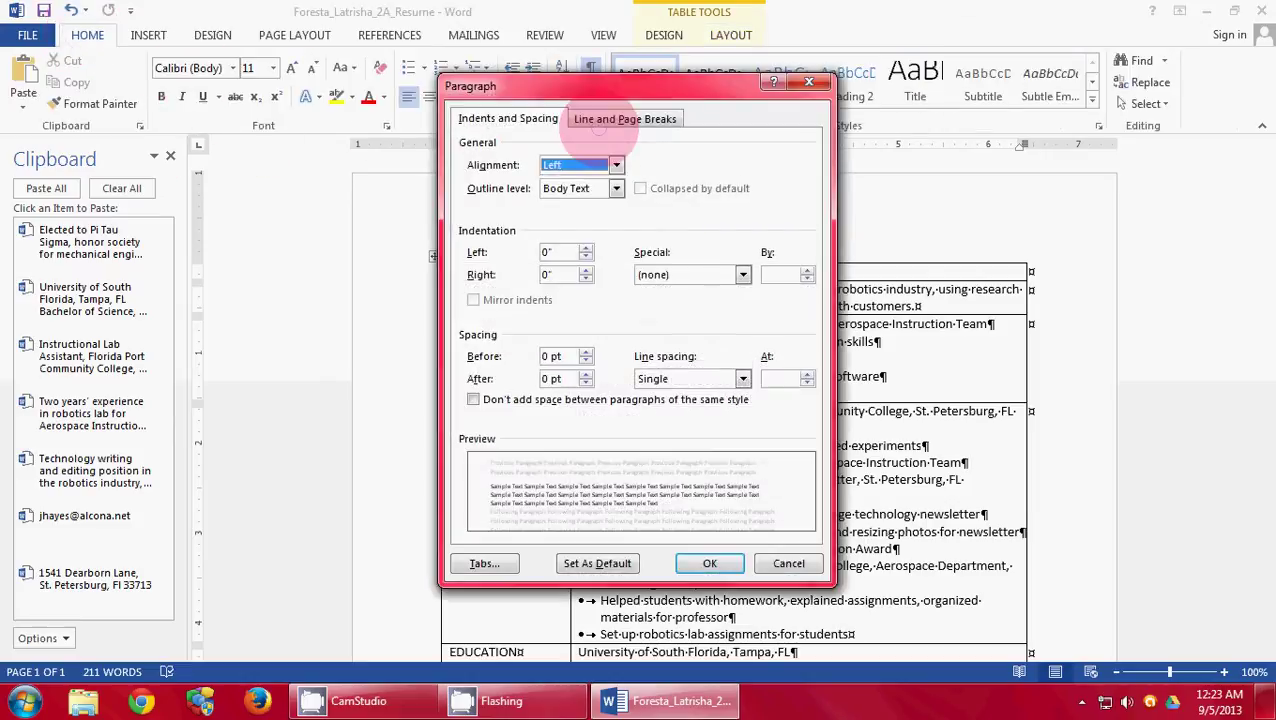
click(484, 563)
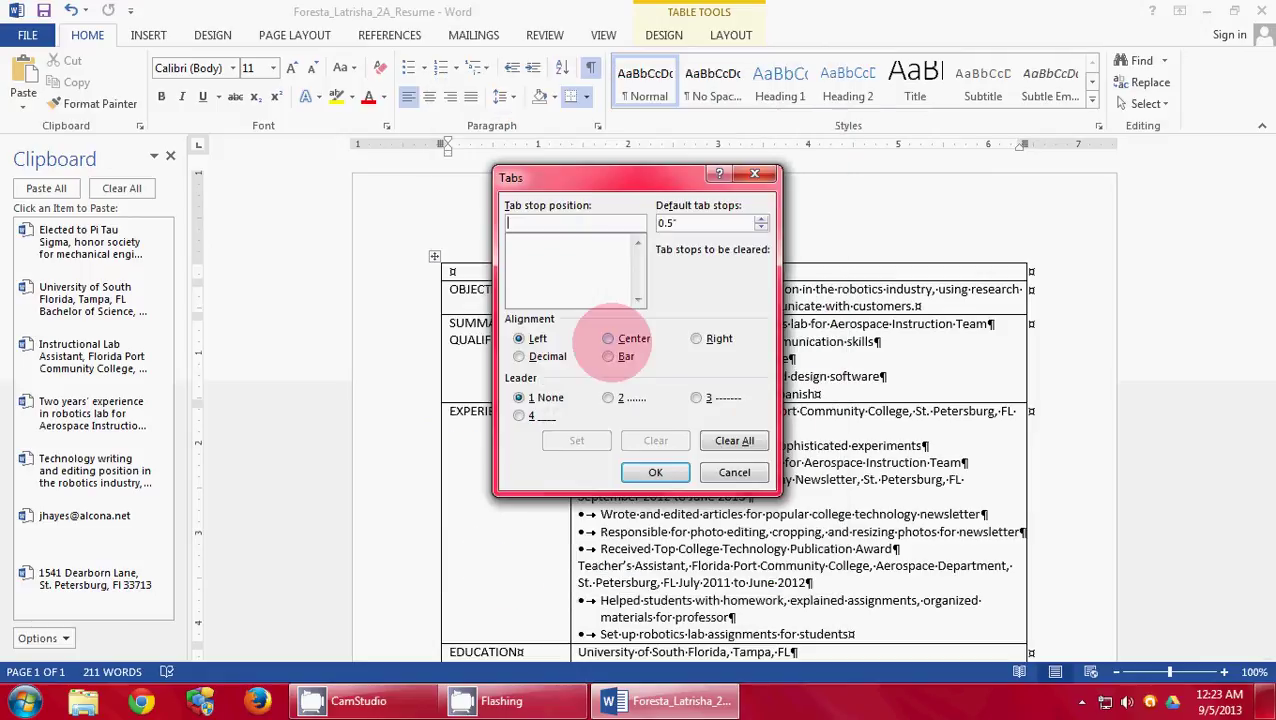
text(6.5)
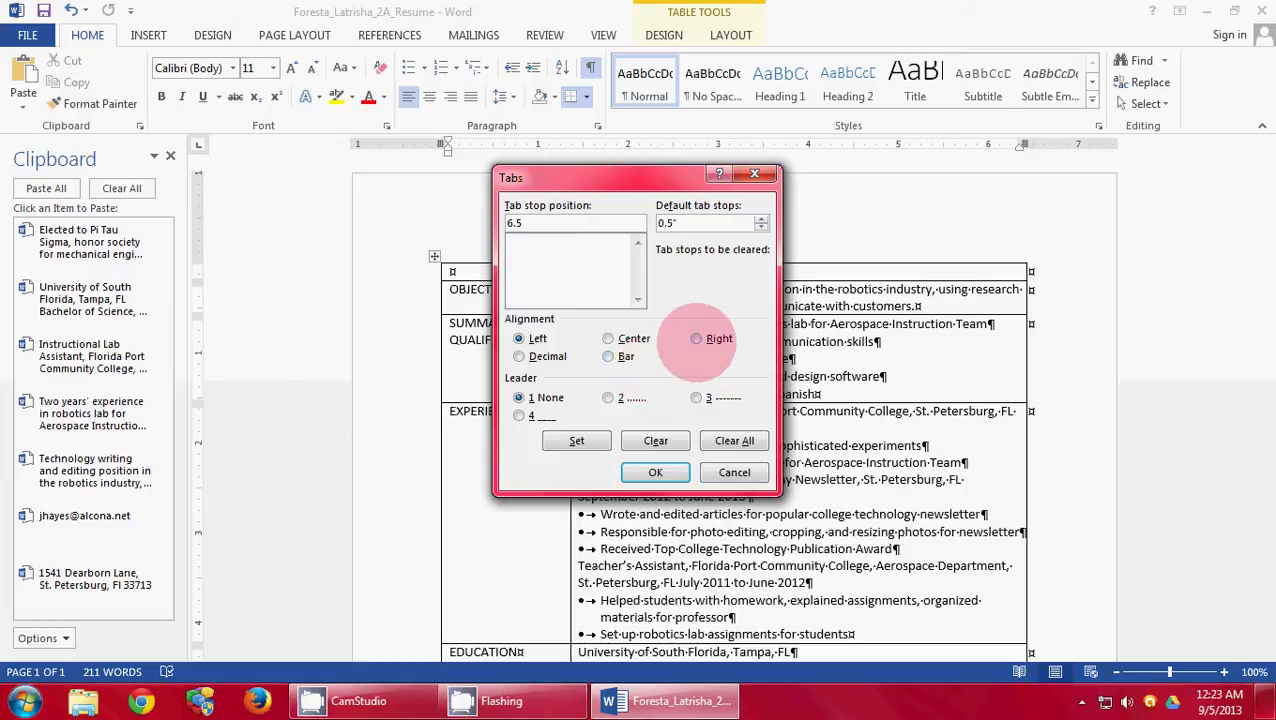
click(697, 339)
click(577, 441)
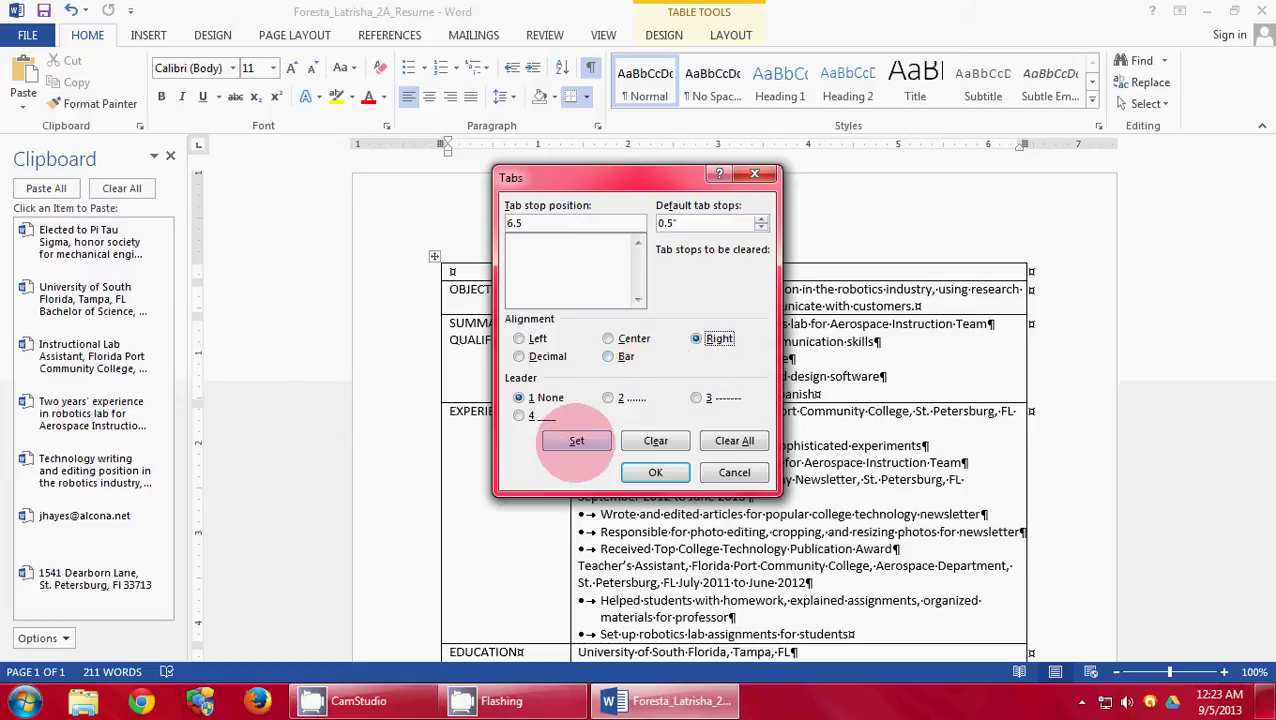
click(655, 472)
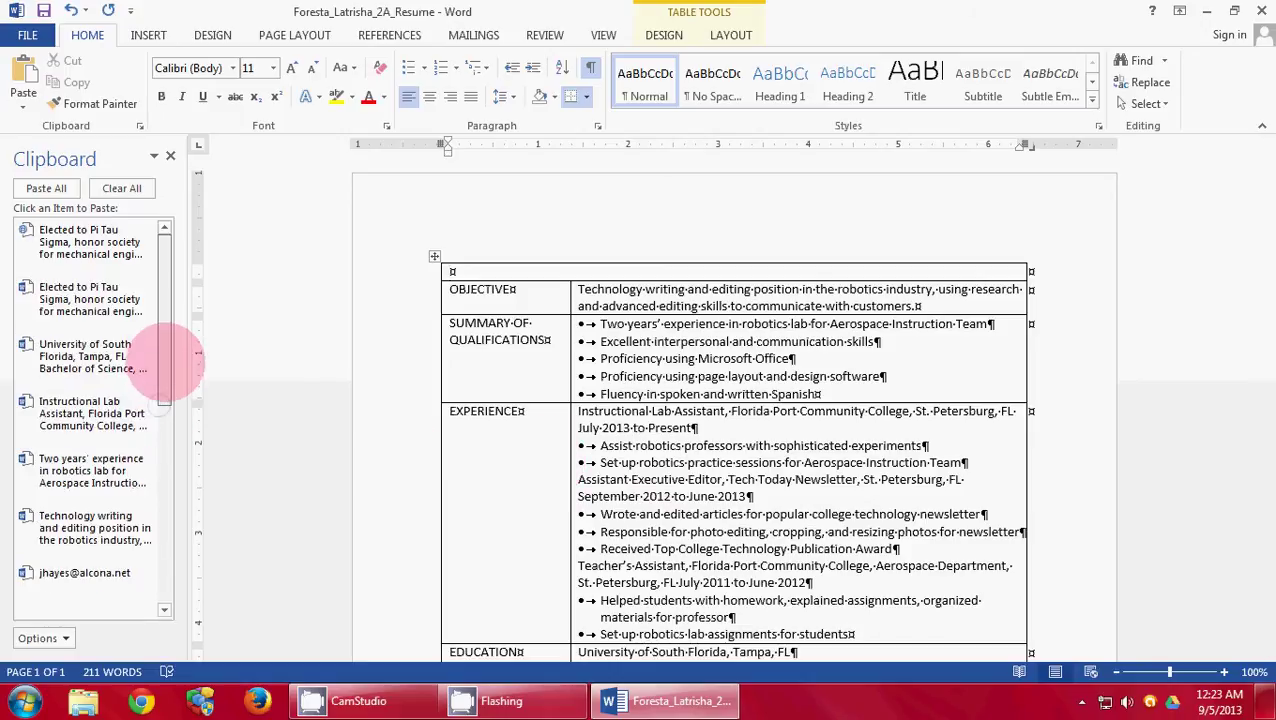
- Paste the applicant's name into the top cell and try to add a tab after it
drag(165, 288, 171, 384)
click(65, 515)
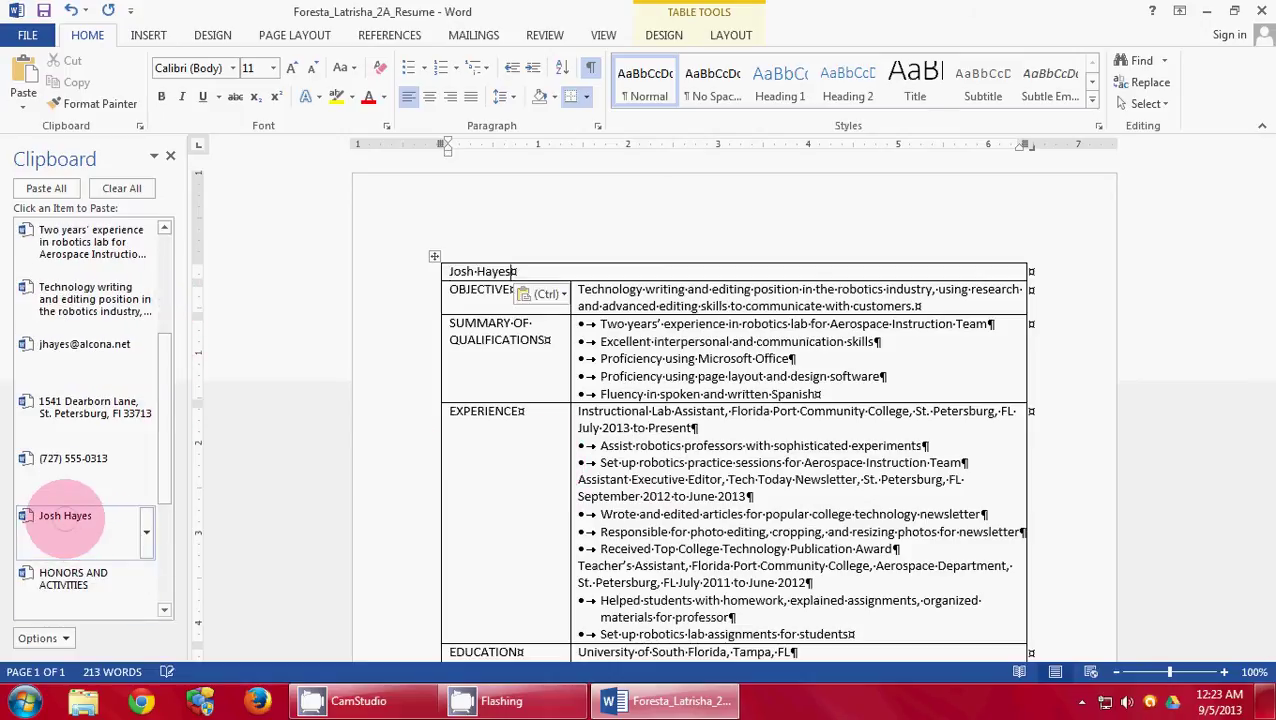
key(Tab)
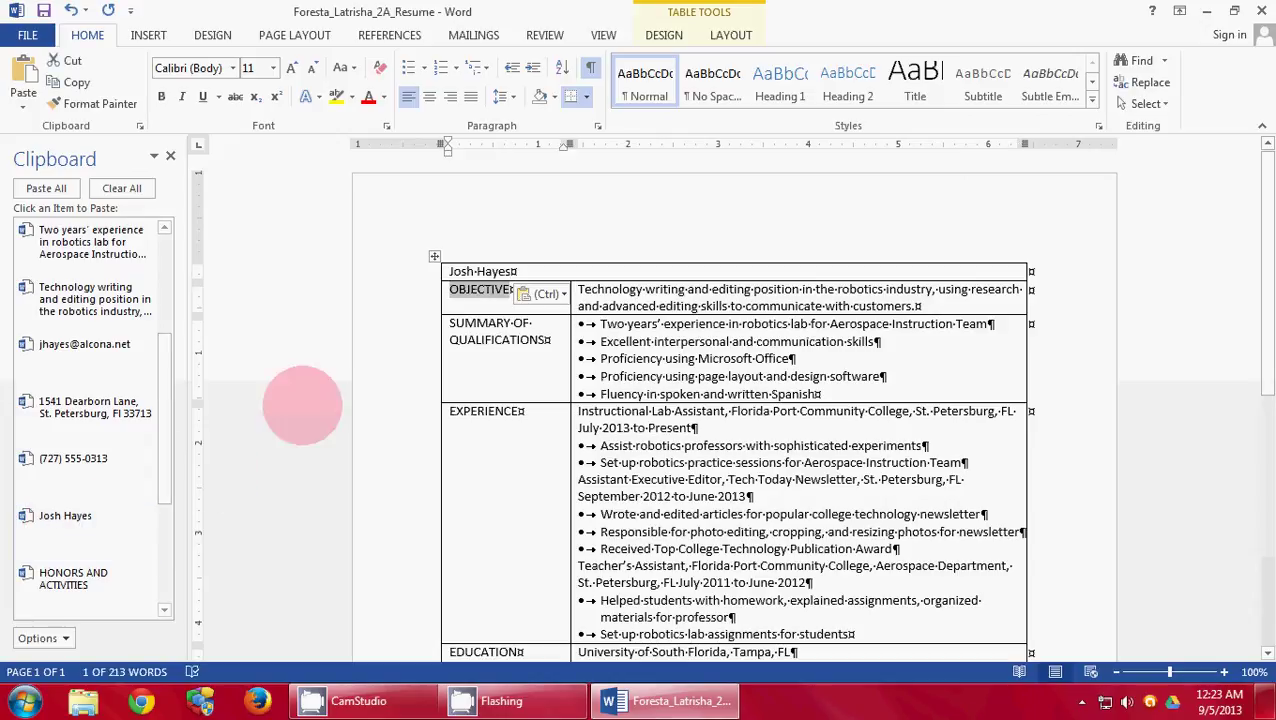
click(517, 264)
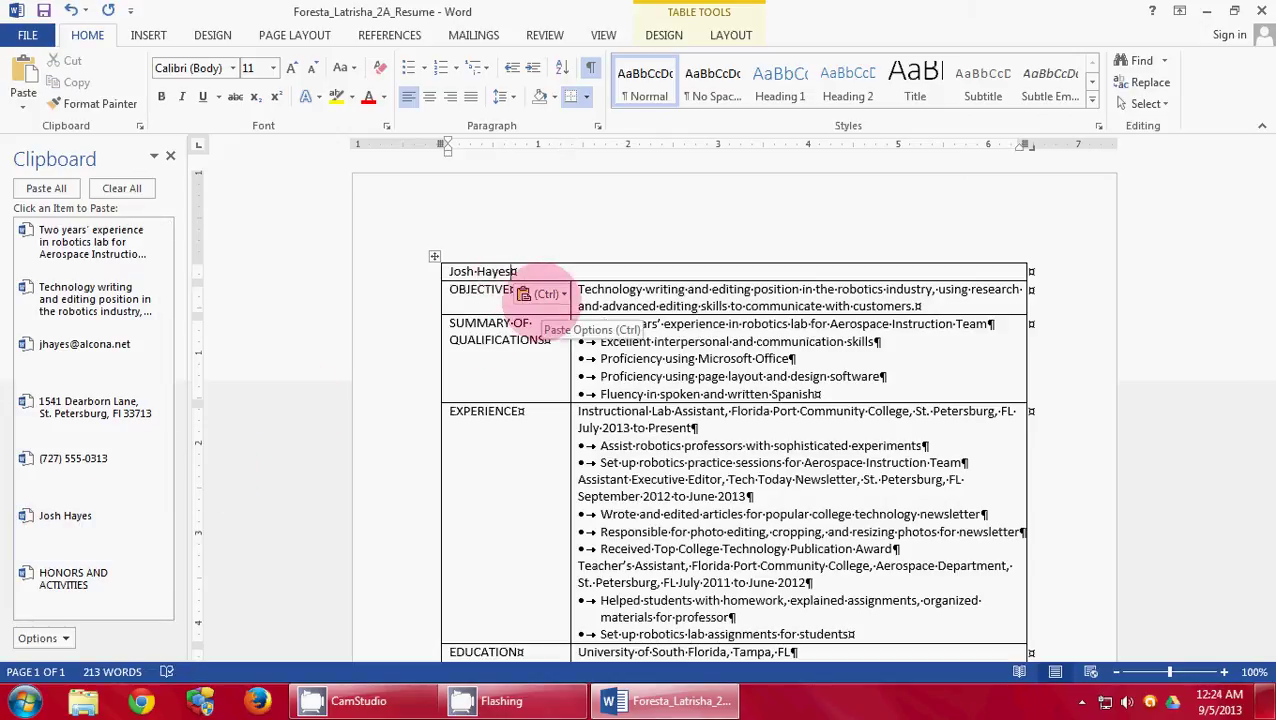
key(Tab)
- Undo the pasted name so the top cell is empty again
click(520, 267)
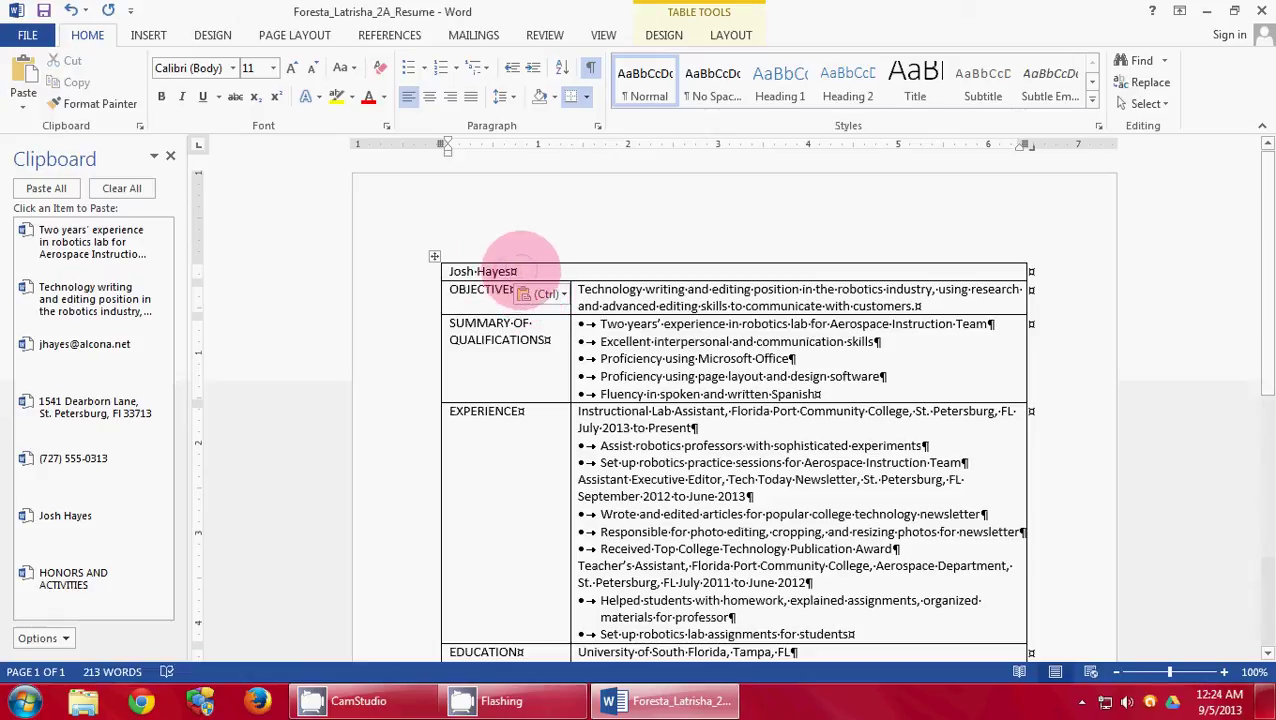
key(ctrl+z)
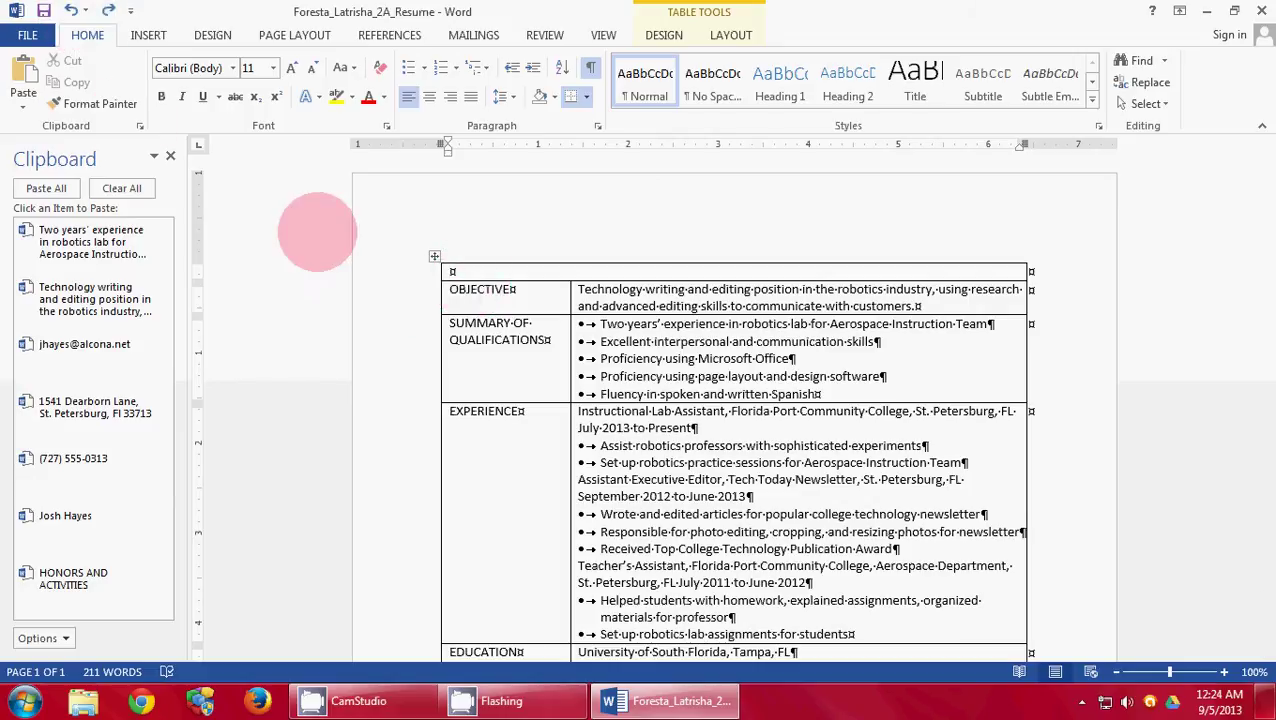
scroll(353, 359, down, 5)
scroll(355, 360, up, 5)
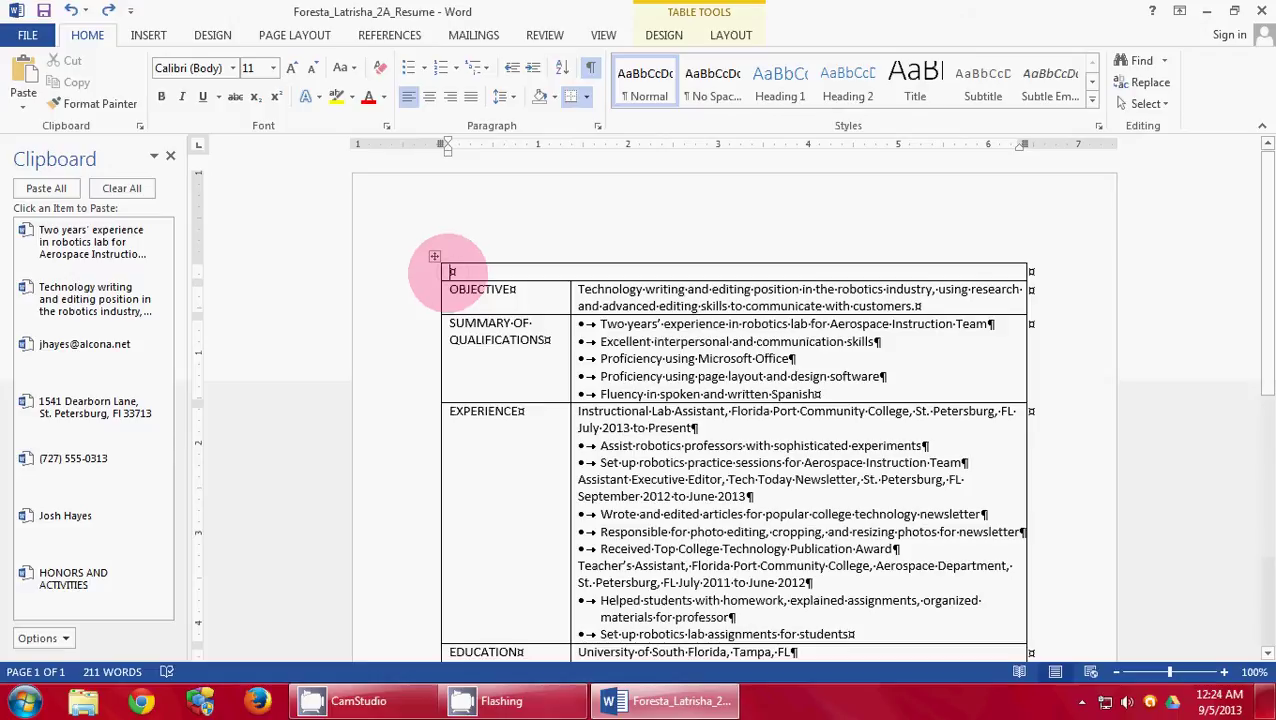
- Set a right-aligned 6.5" tab stop for the top cell once more
click(597, 126)
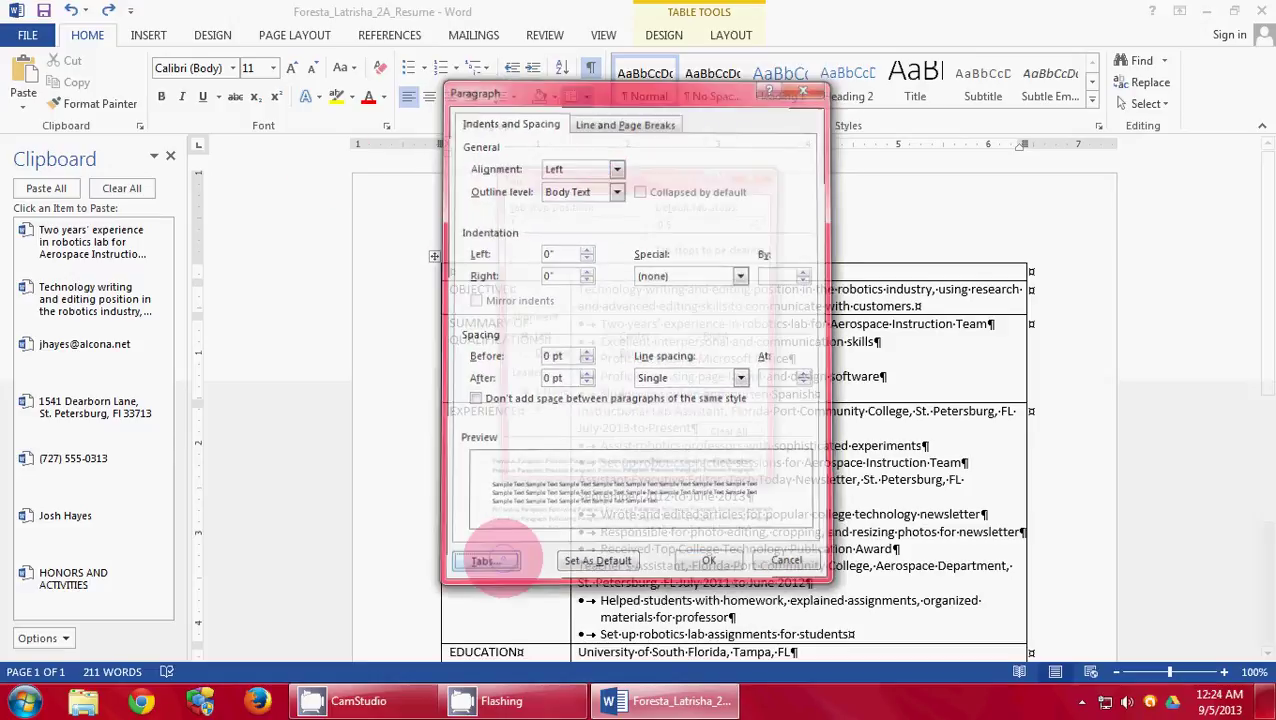
click(484, 563)
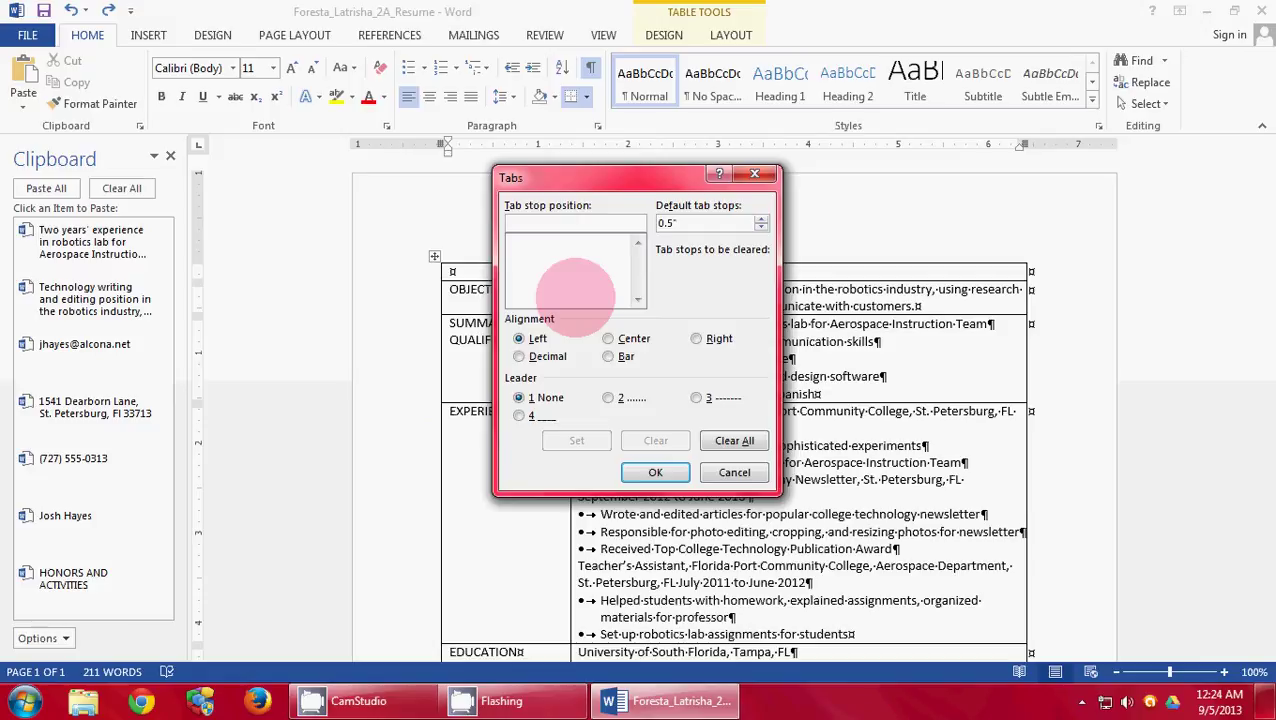
text(6.5)
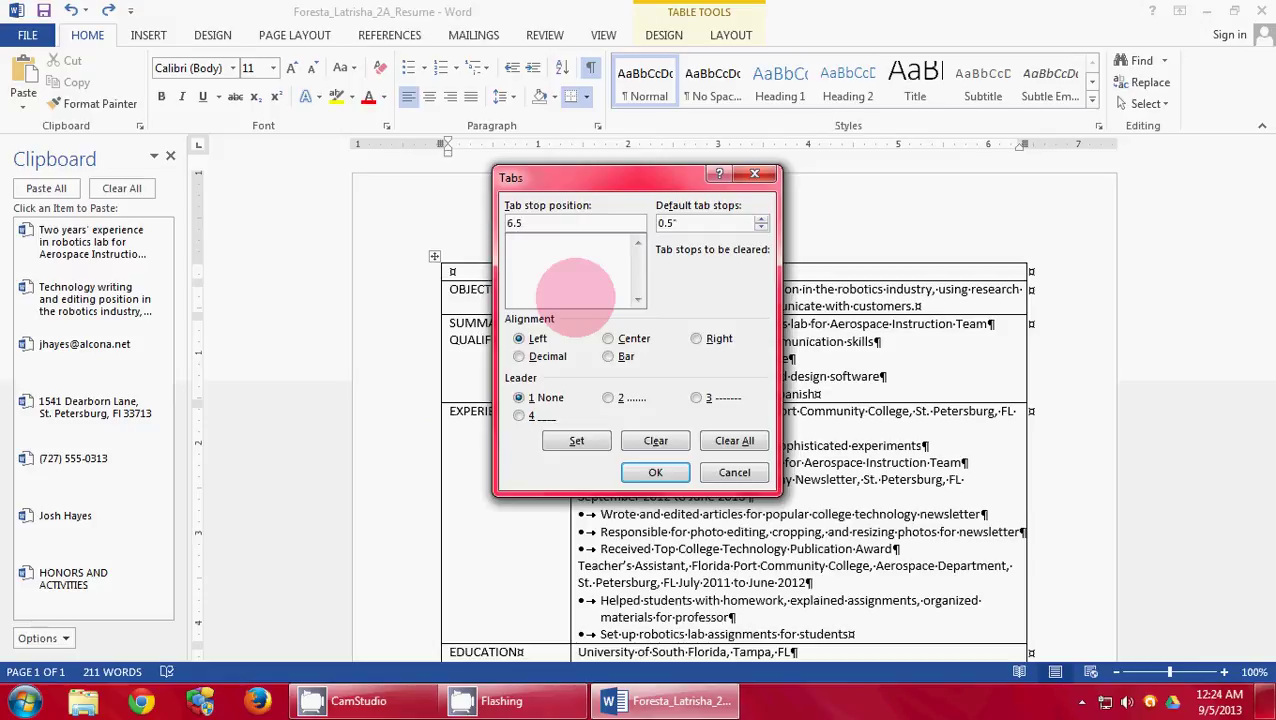
click(696, 338)
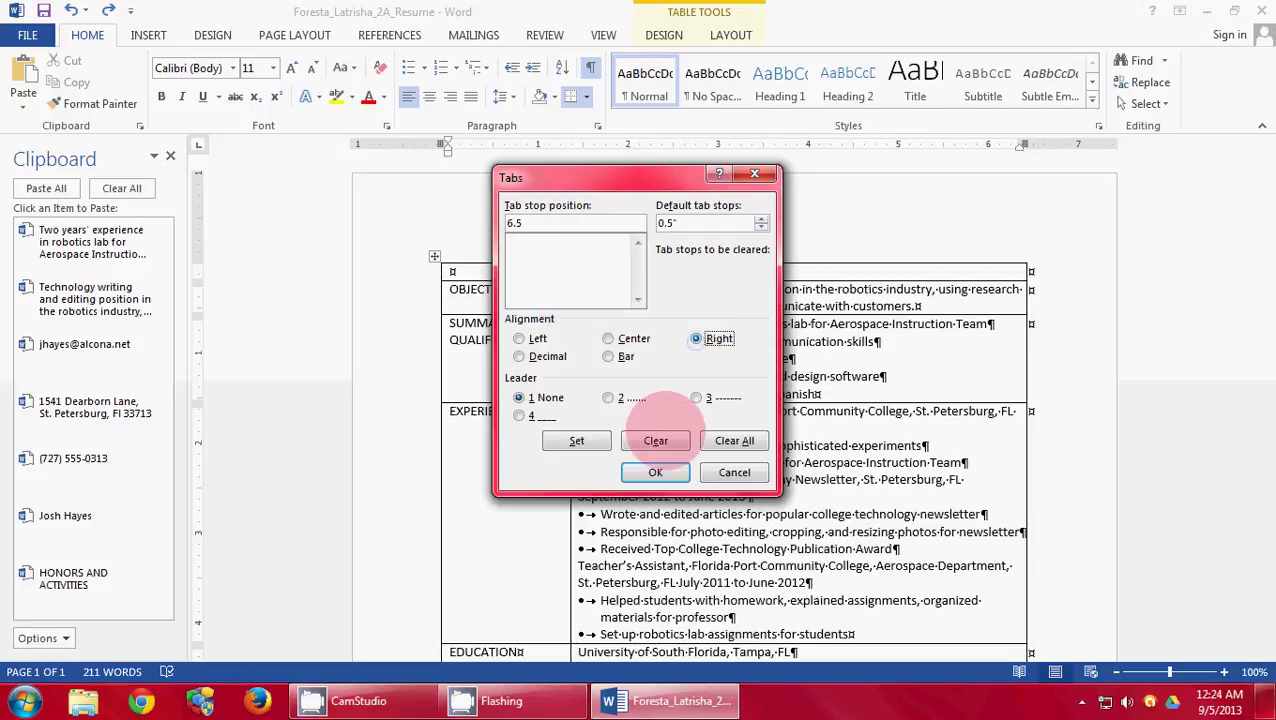
click(577, 440)
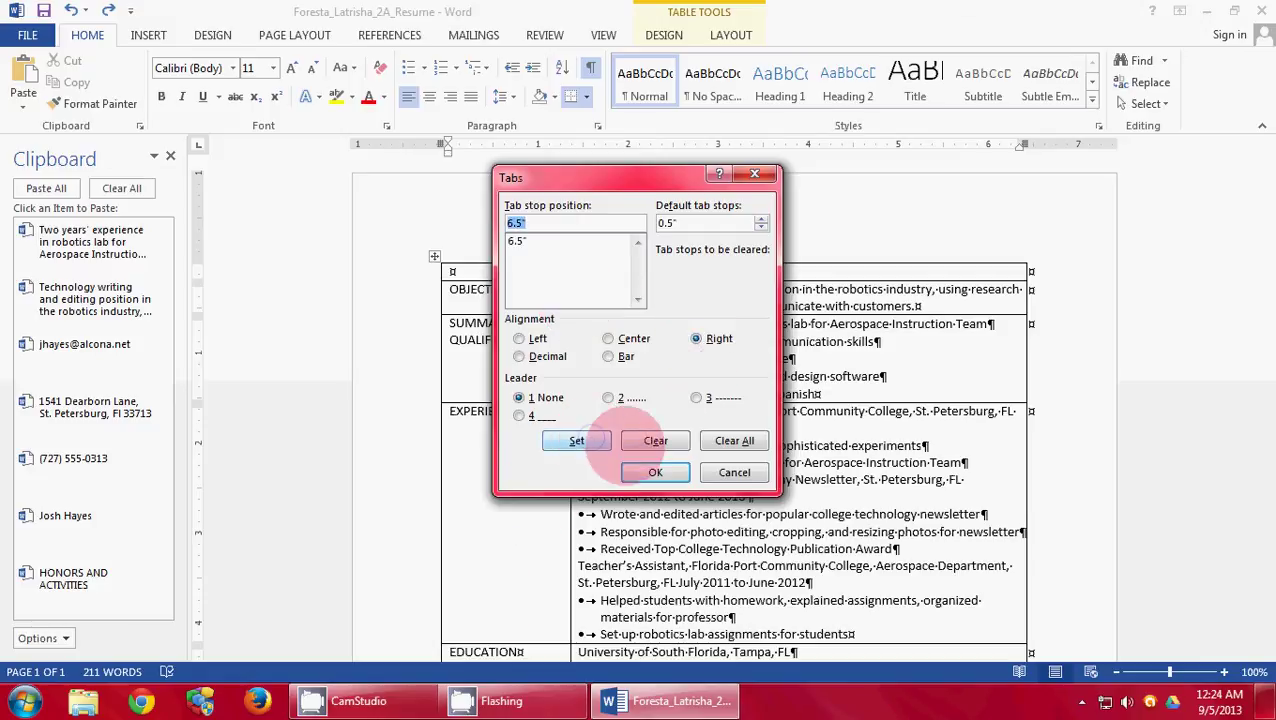
click(668, 472)
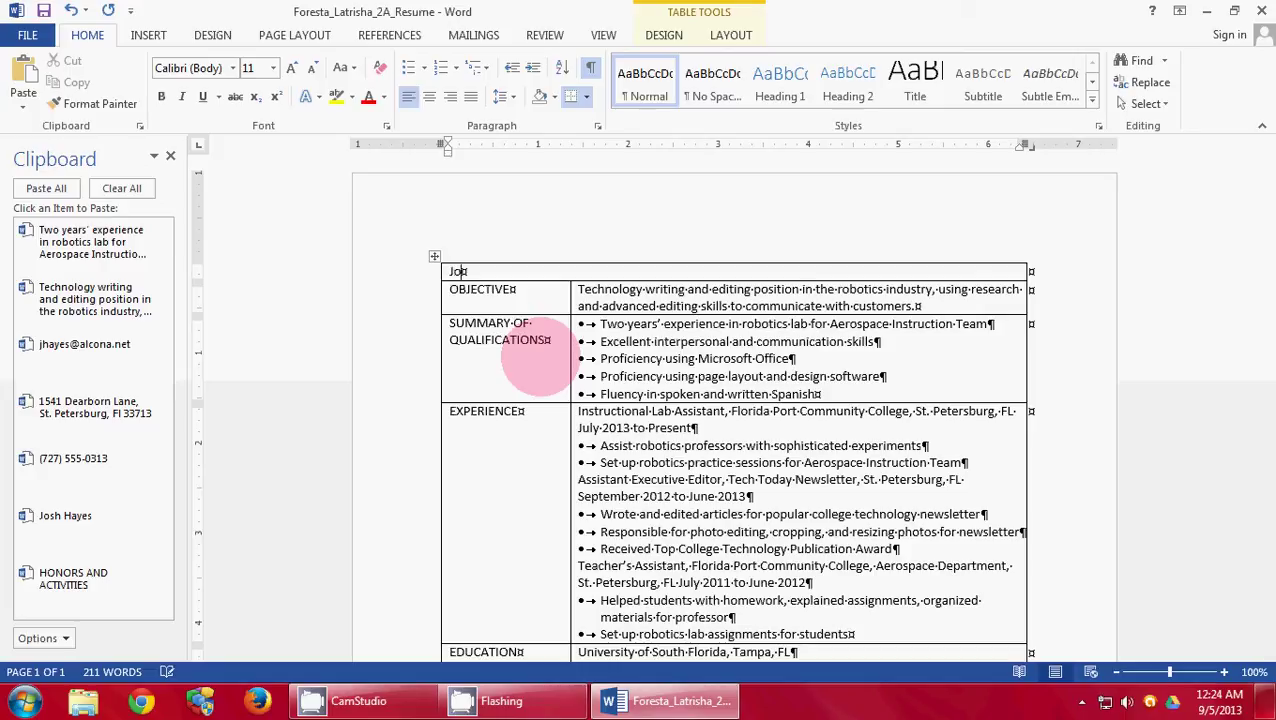
- Type the applicant's name and paste the phone number after a tab
text(h Hayes)
key(ctrl+Tab)
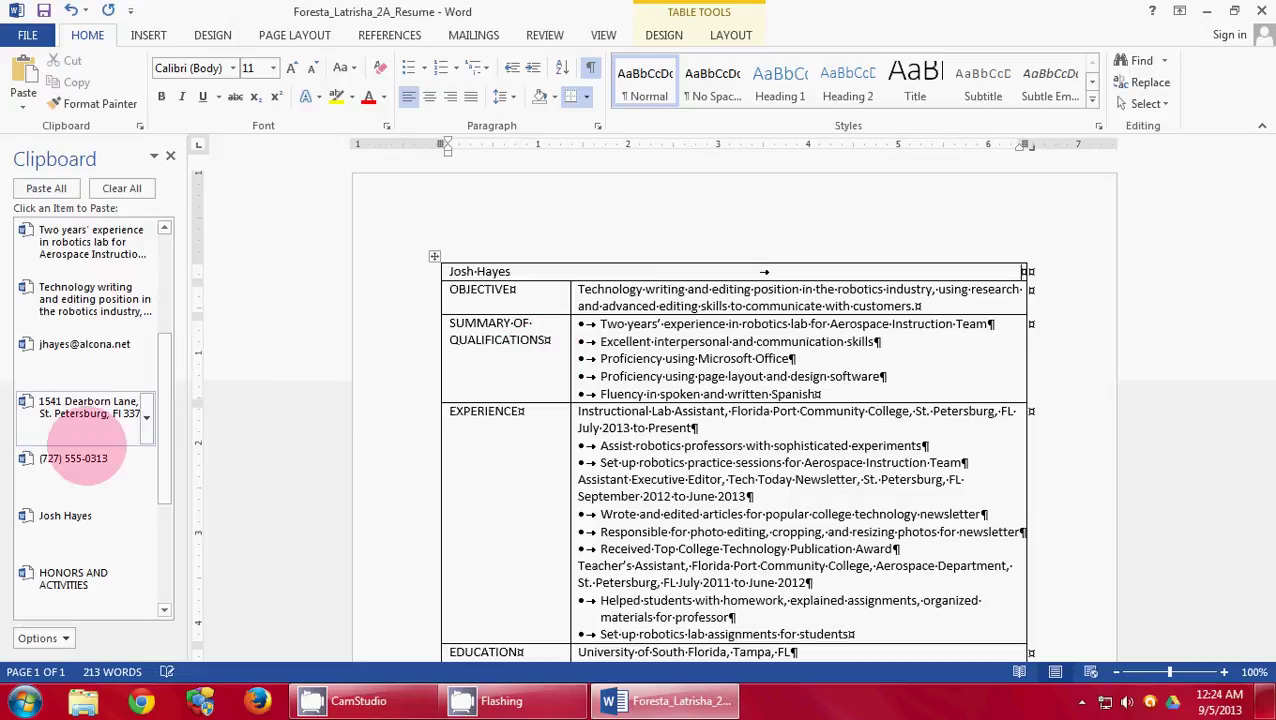
click(73, 460)
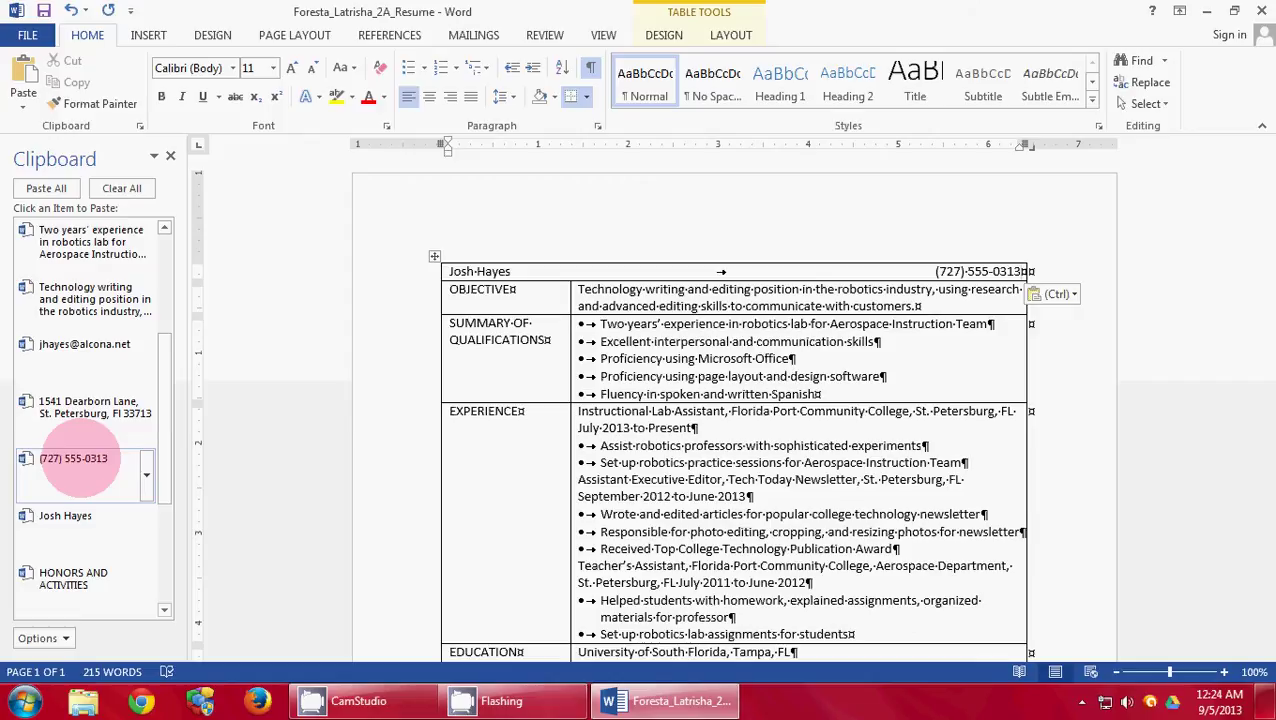
- On a new line, paste the street address and, after a tab, the e-mail address
key(Return)
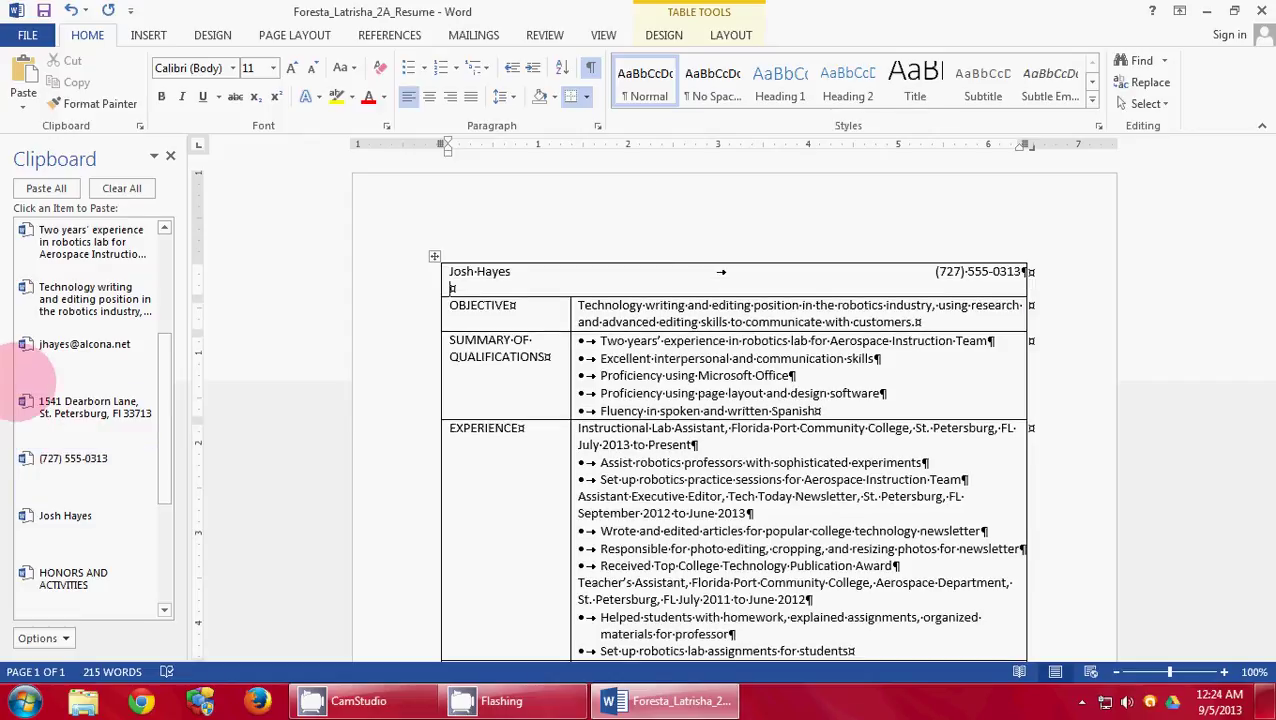
click(42, 404)
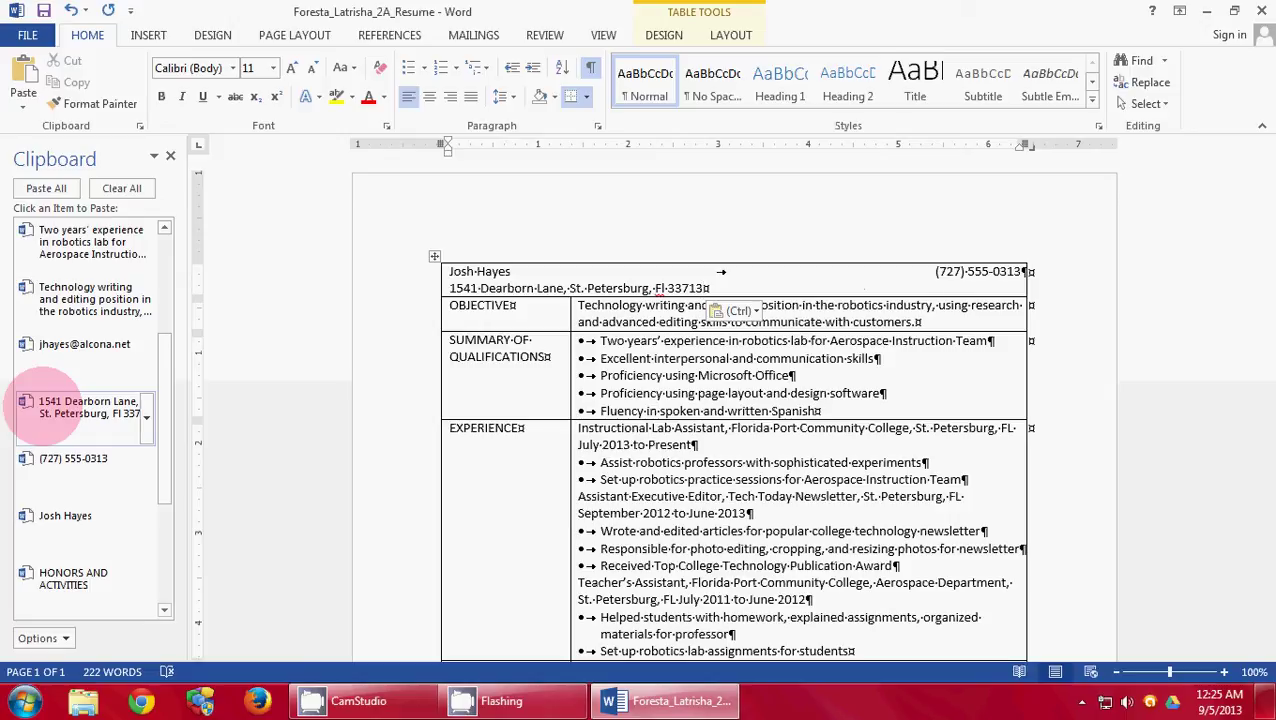
key(ctrl+Tab)
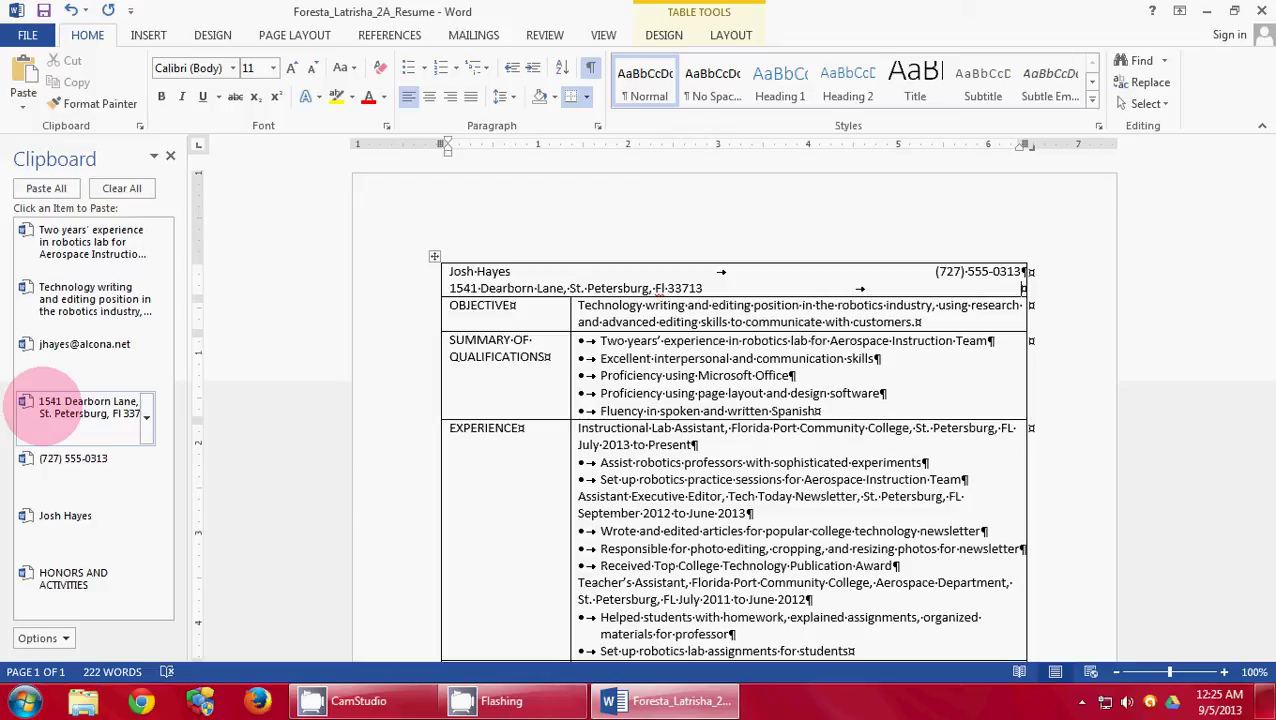
click(82, 352)
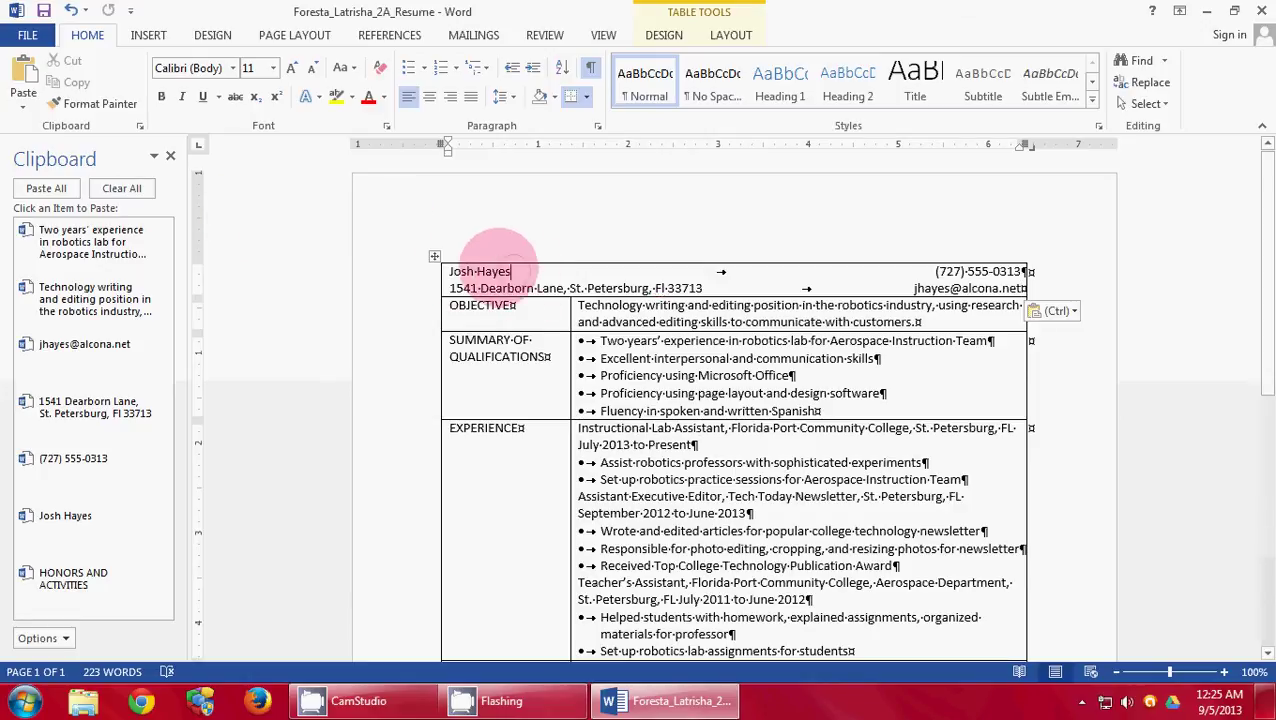
- Format the applicant's name in the top cell as bold, 16 pt
drag(441, 265, 510, 270)
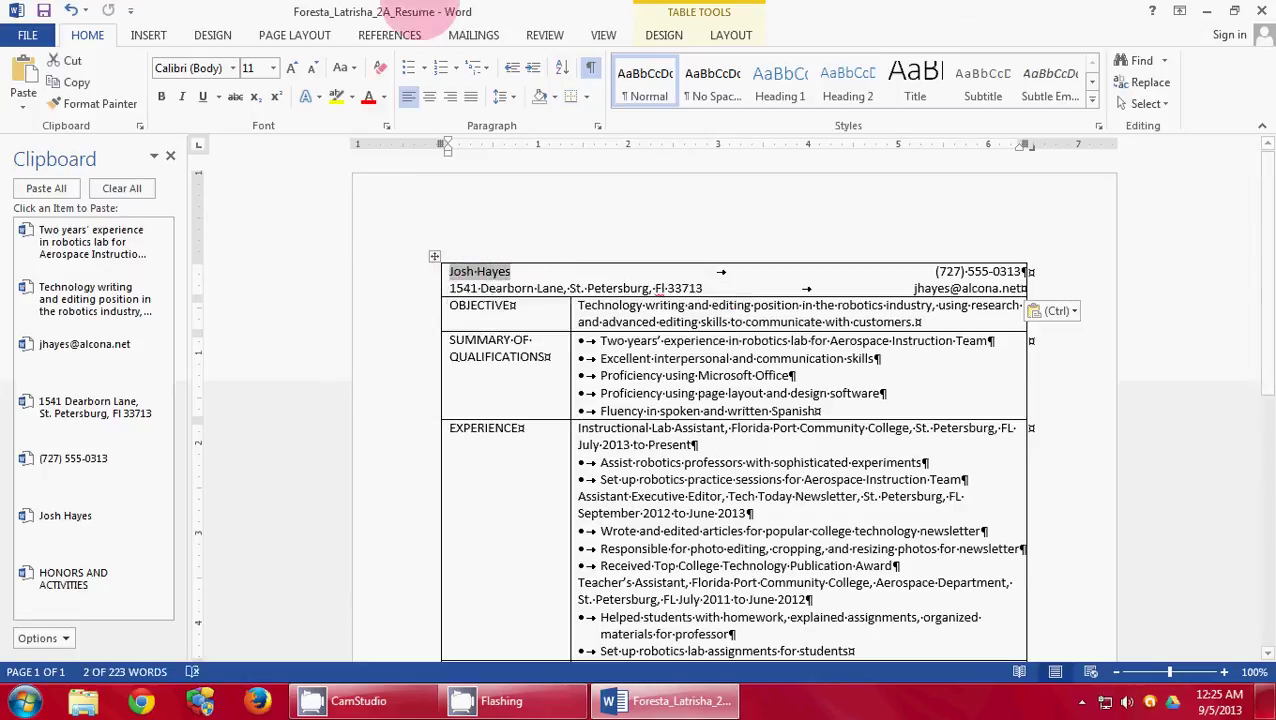
click(161, 96)
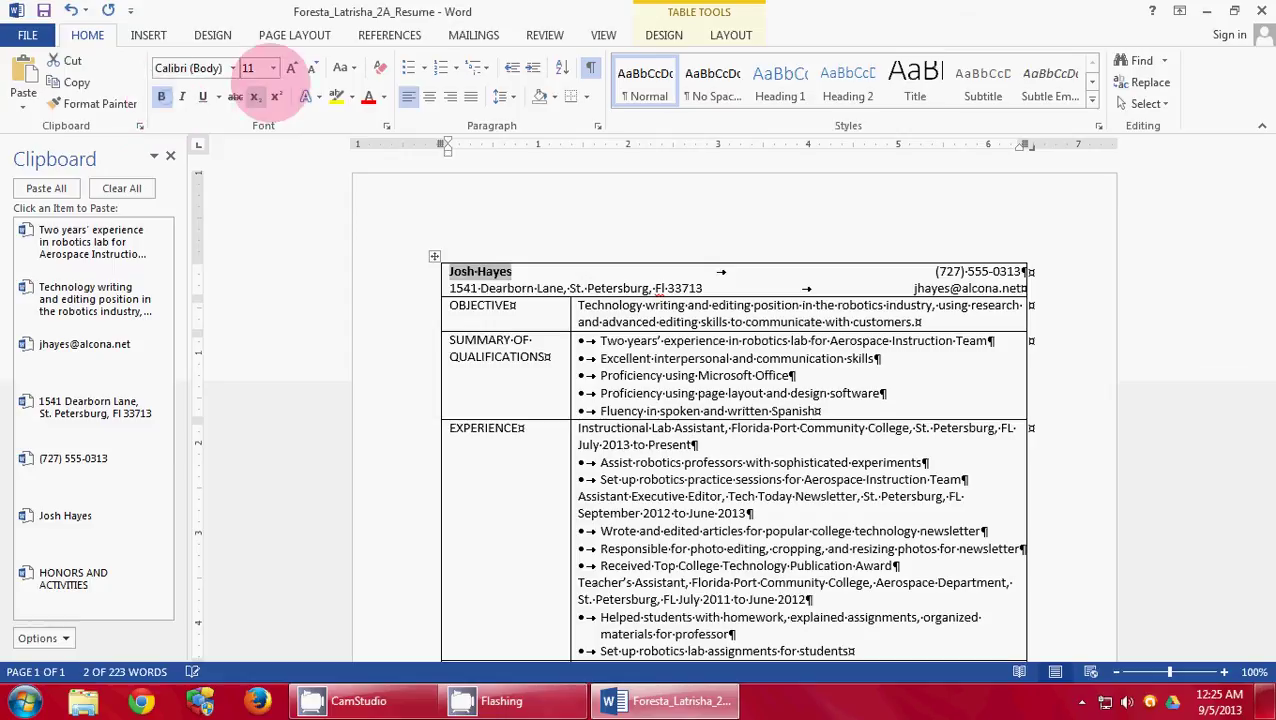
click(273, 68)
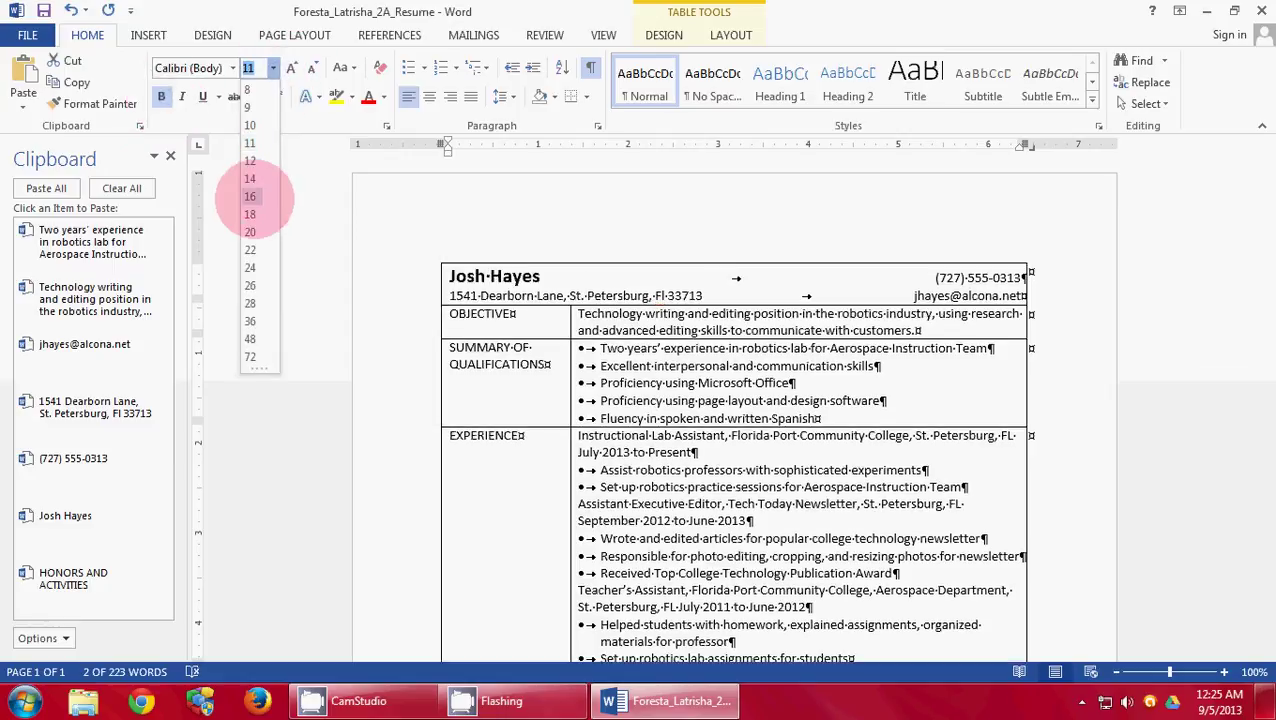
click(250, 197)
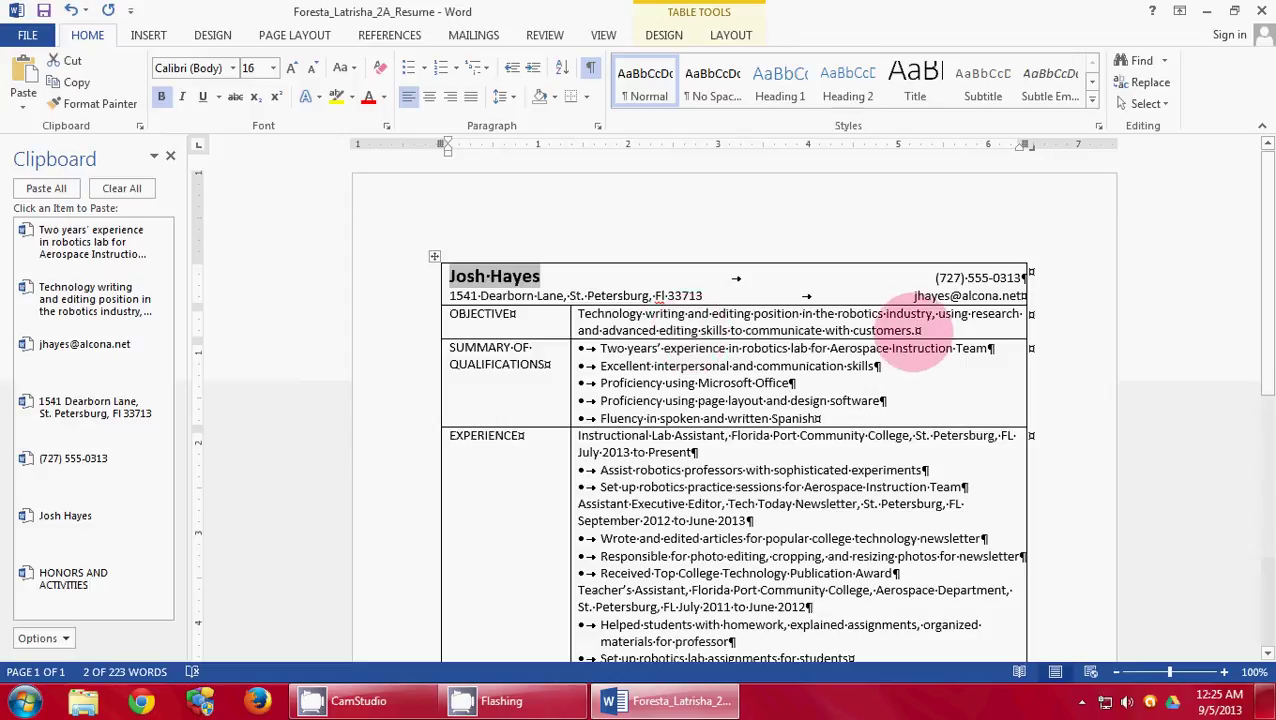
- Set 18 pt Spacing After on the last Objective and Qualifications paragraphs
click(917, 330)
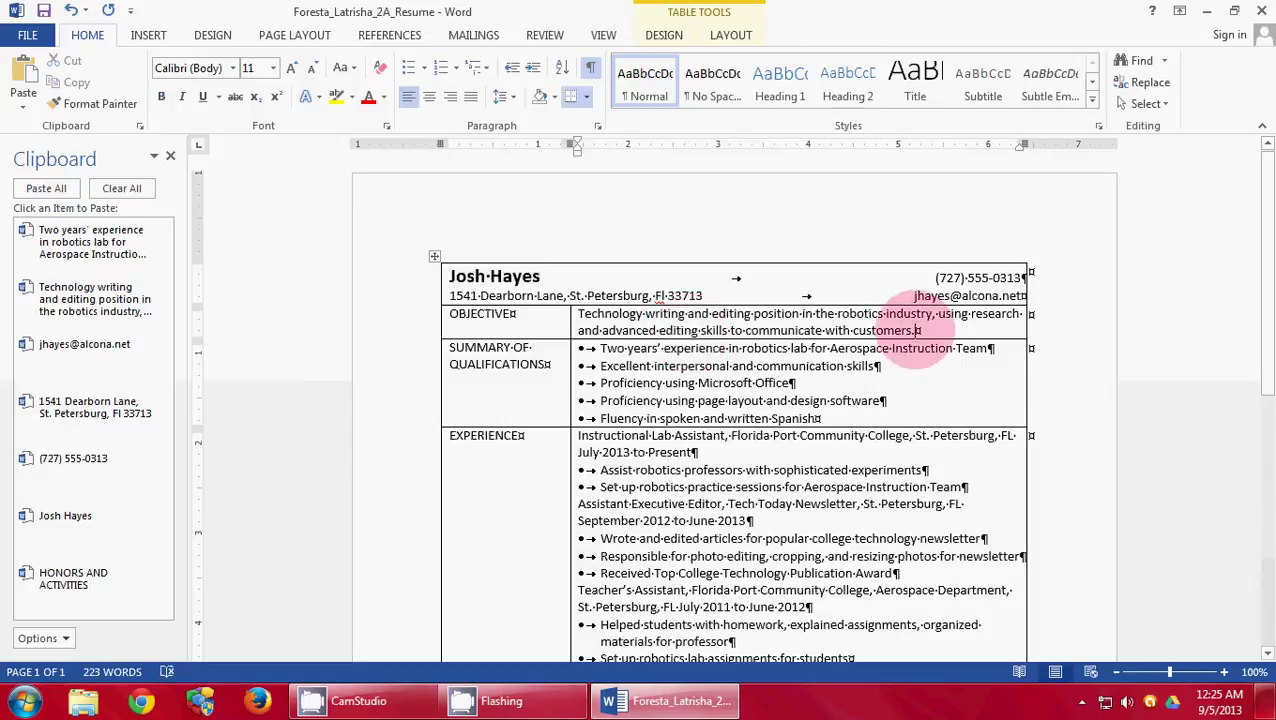
click(731, 35)
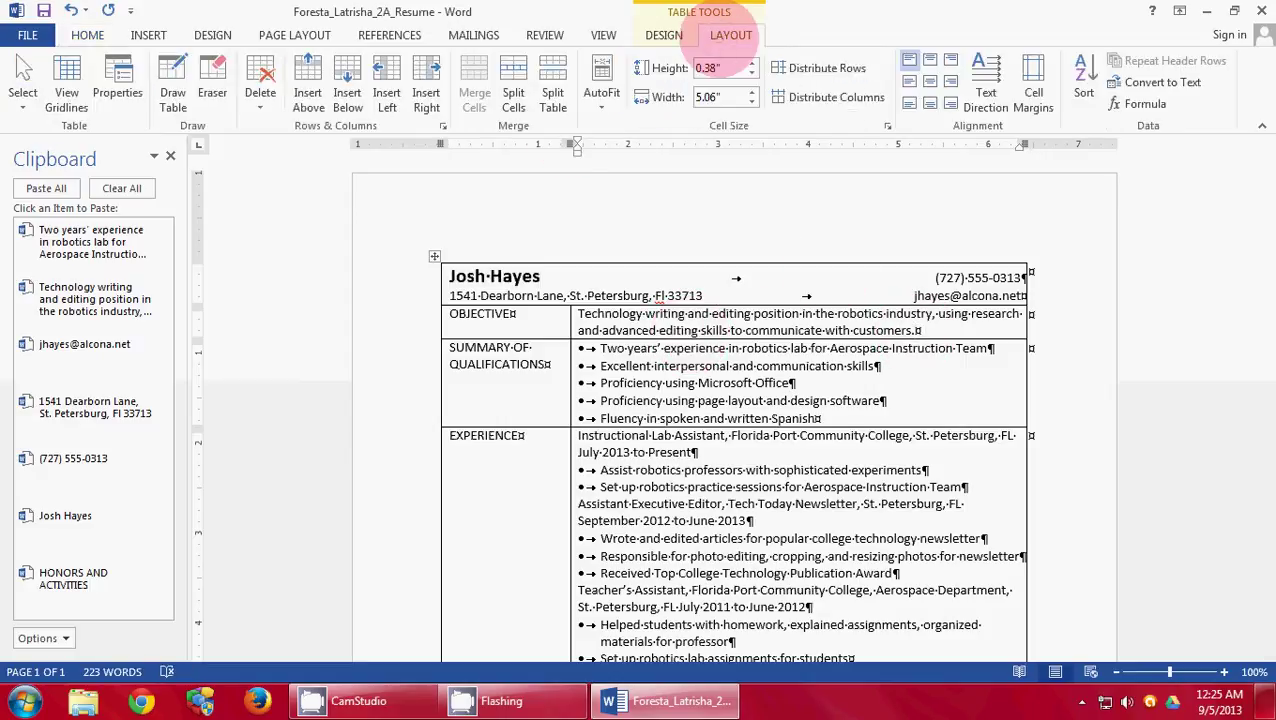
click(88, 36)
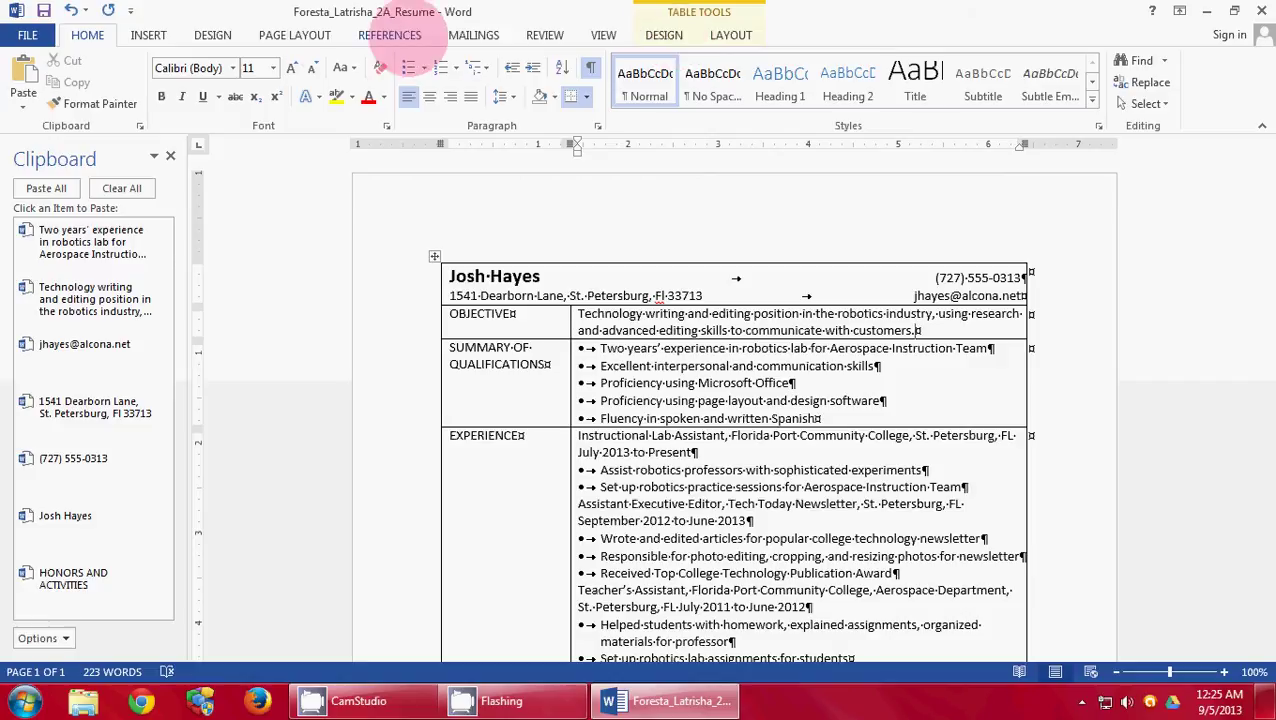
click(295, 35)
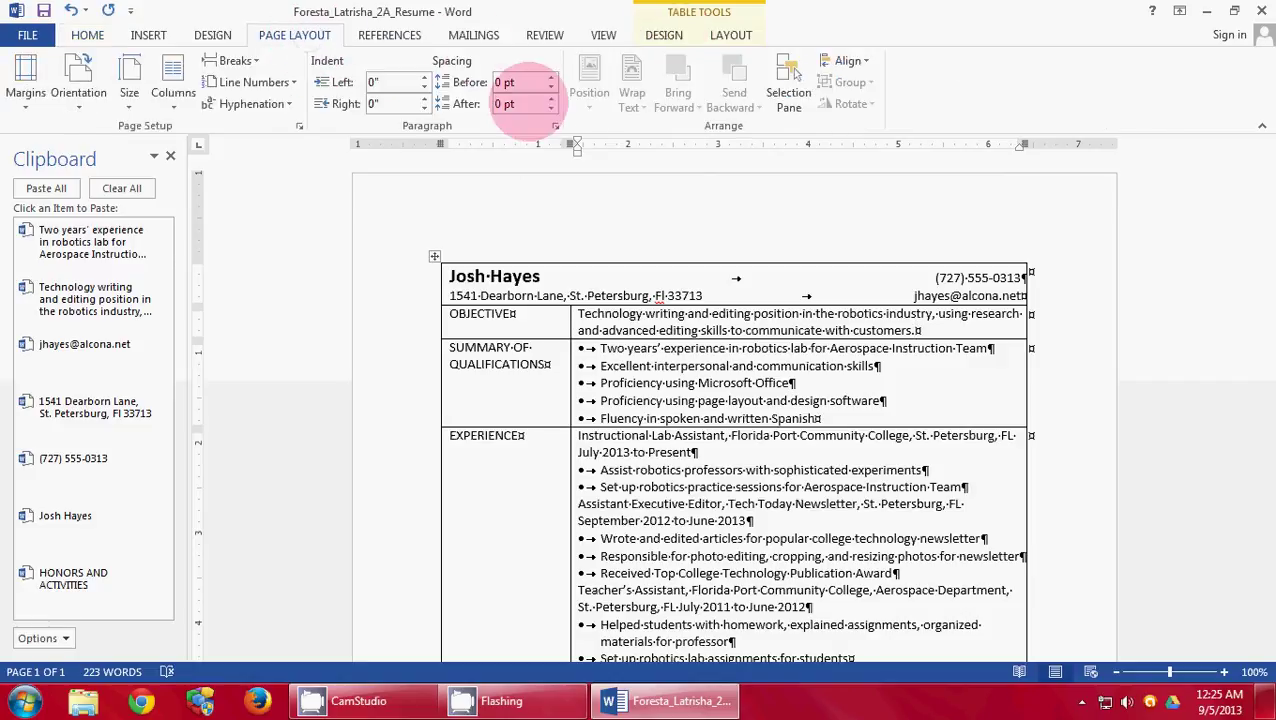
click(550, 99)
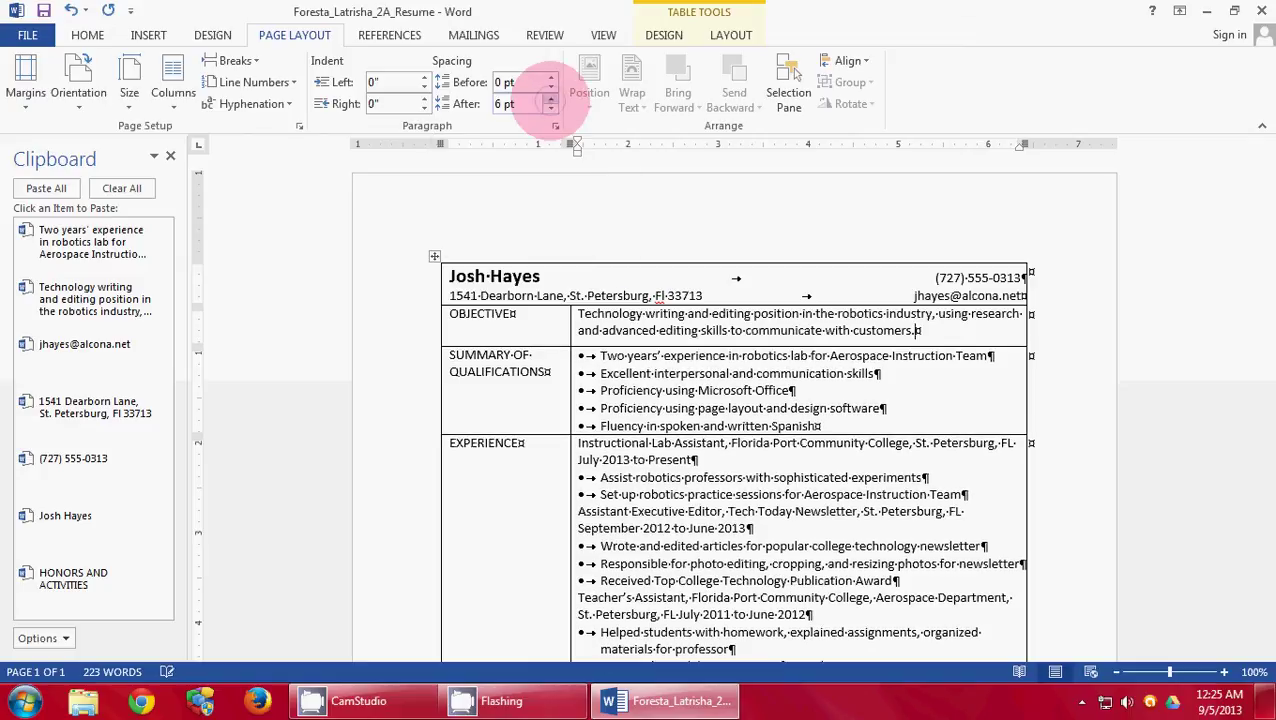
click(550, 99)
click(550, 99)
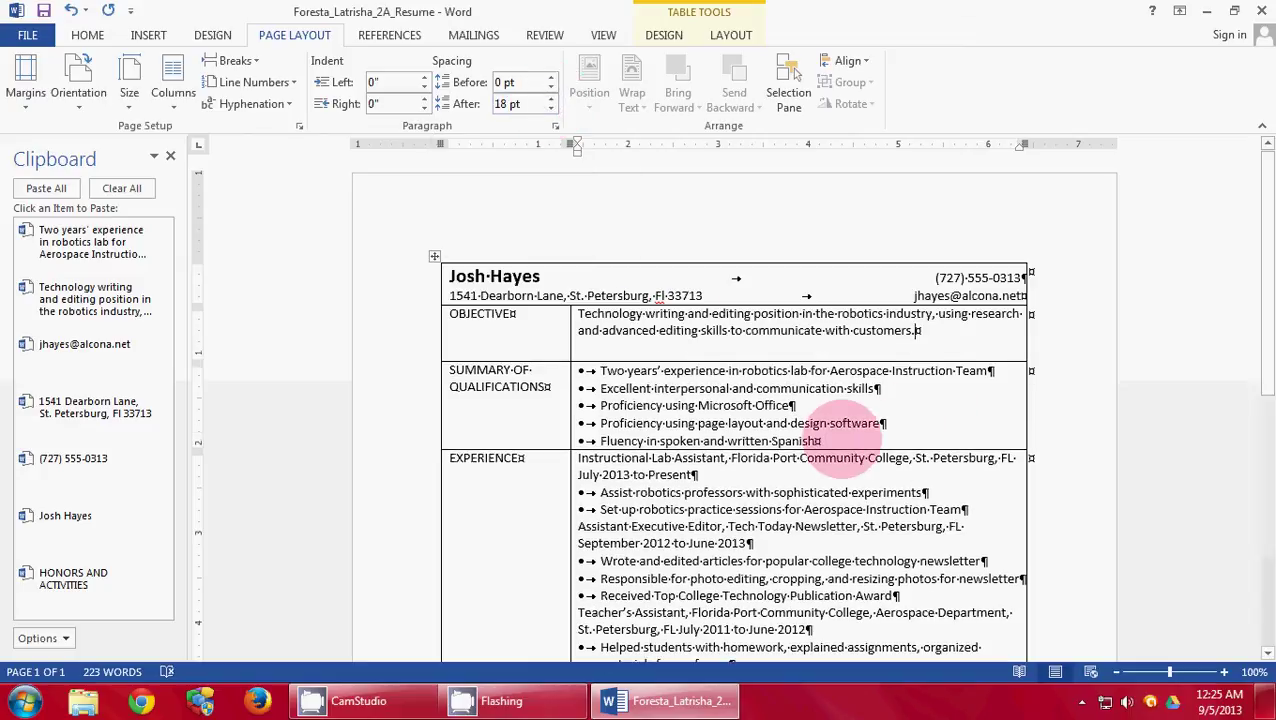
click(813, 440)
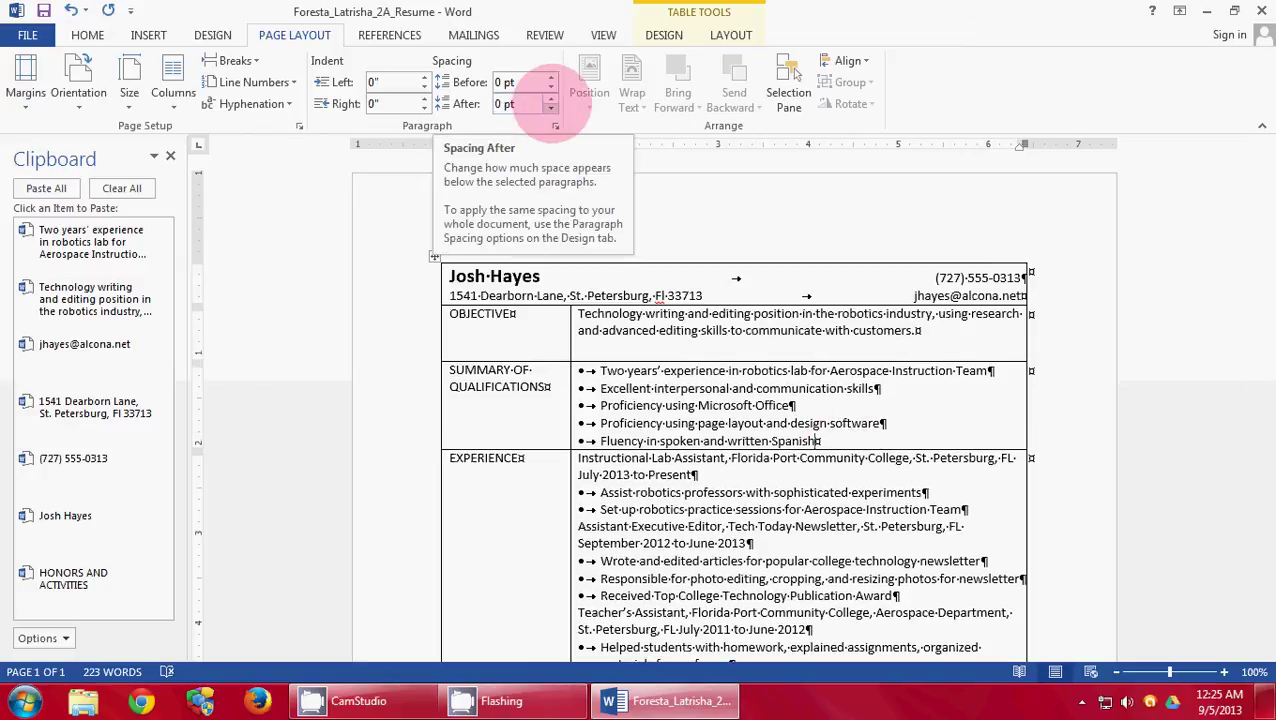
click(550, 108)
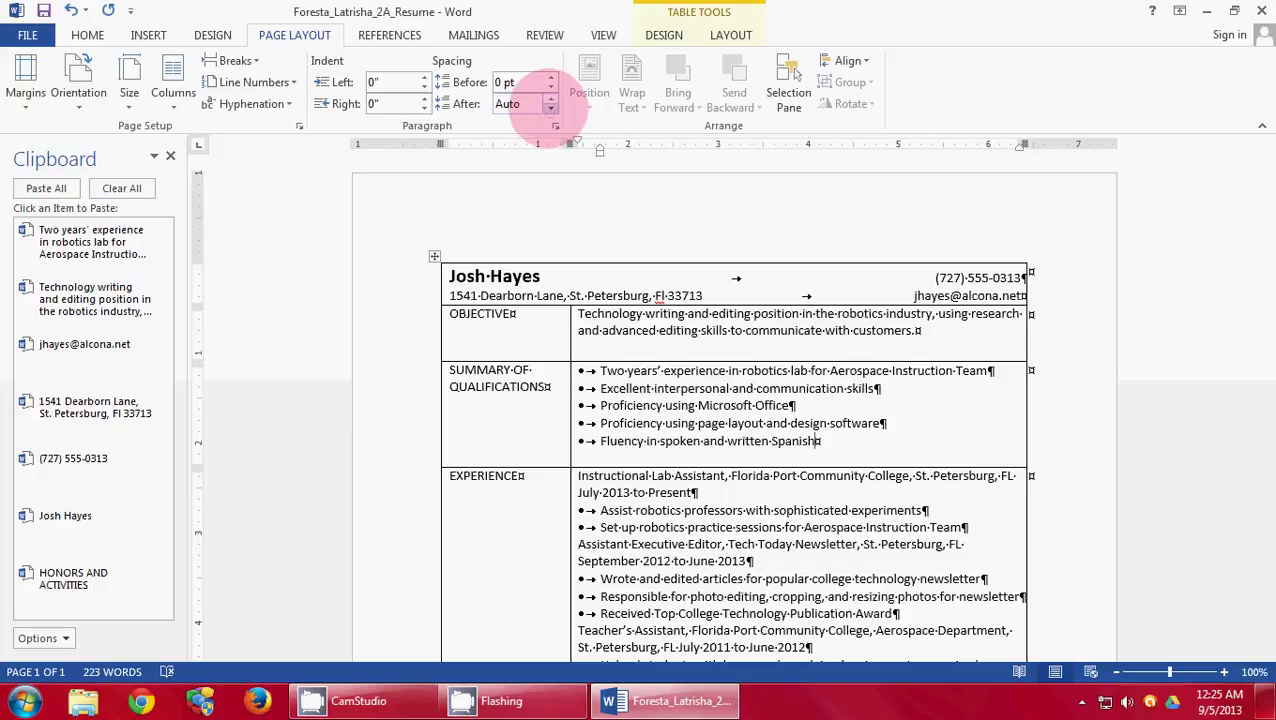
click(550, 99)
click(550, 99)
click(550, 99)
click(550, 99)
scroll(911, 327, down, 3)
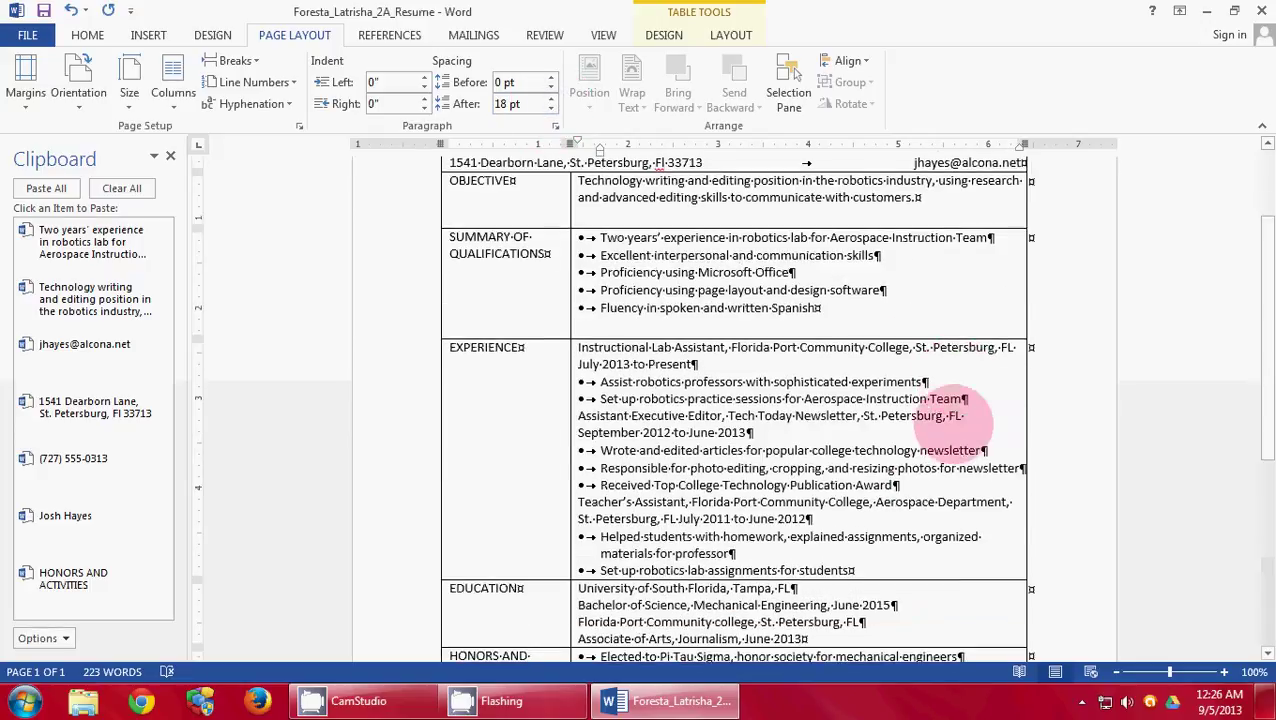
- Give the last Experience, Education and Honors paragraphs 18 pt spacing after
click(886, 570)
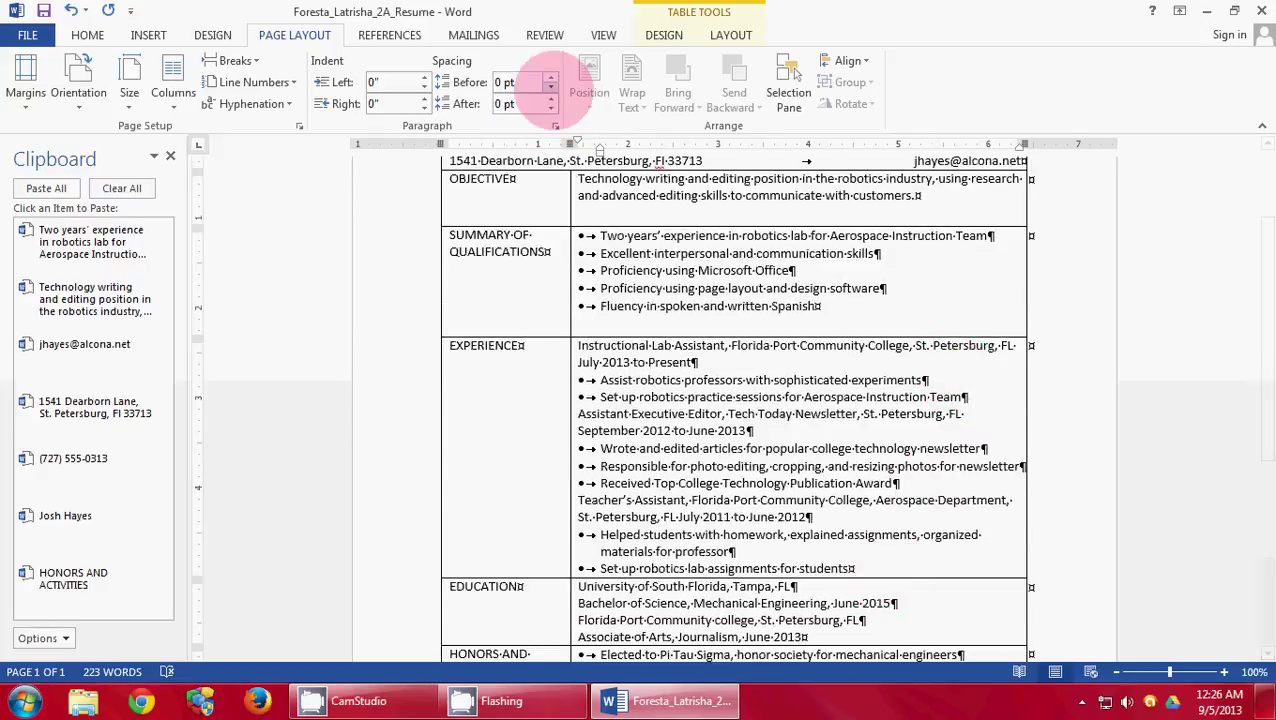
click(550, 99)
click(550, 99)
click(550, 99)
scroll(826, 342, down, 5)
click(830, 430)
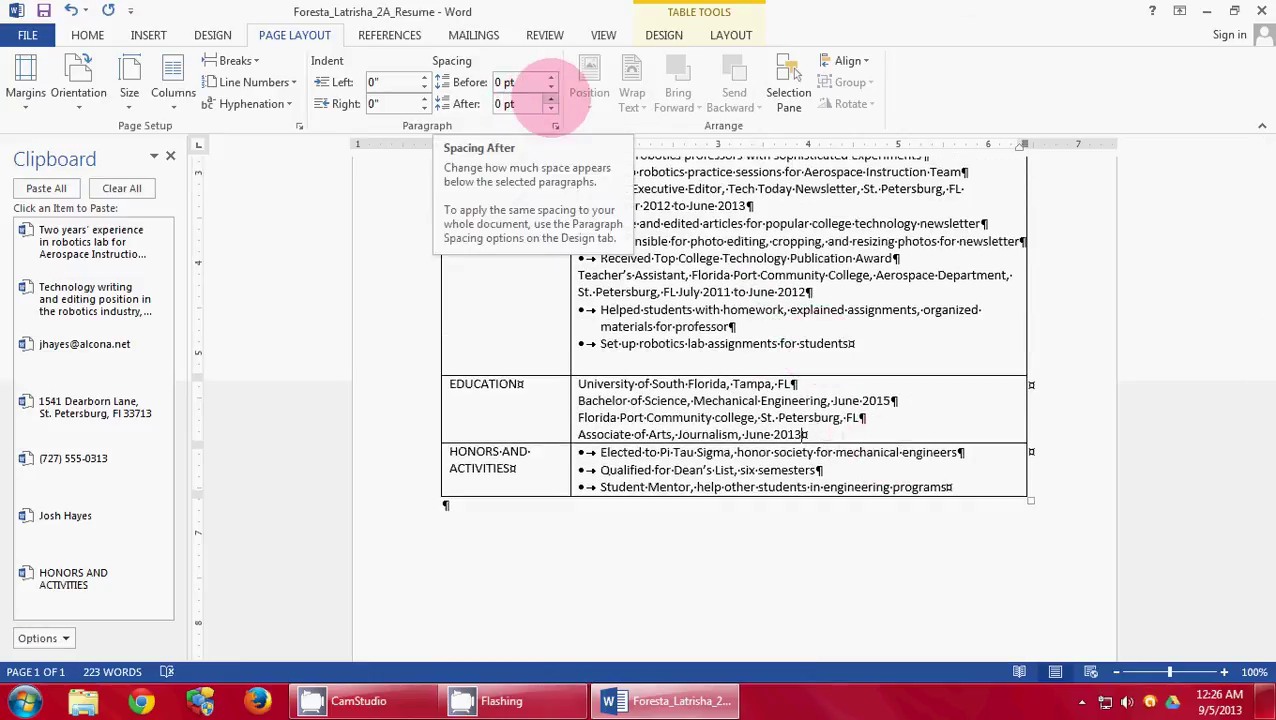
click(550, 99)
click(550, 99)
click(550, 99)
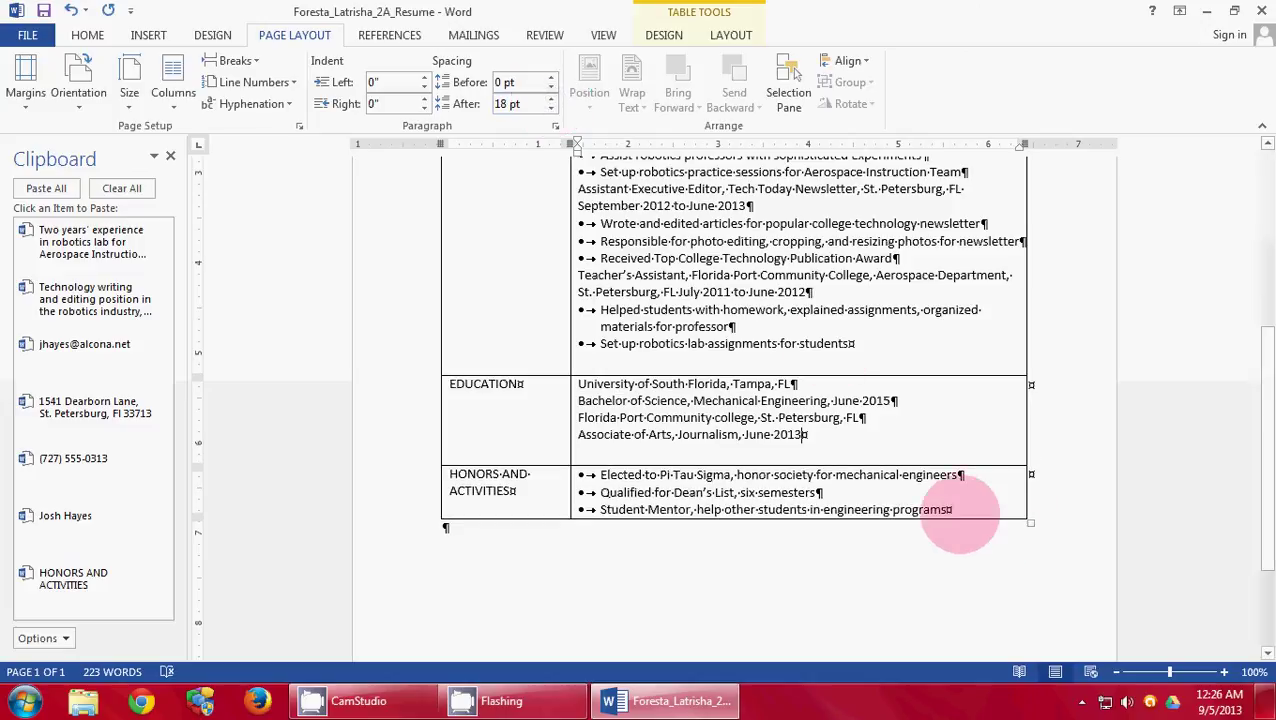
click(950, 510)
click(550, 99)
click(550, 99)
click(550, 99)
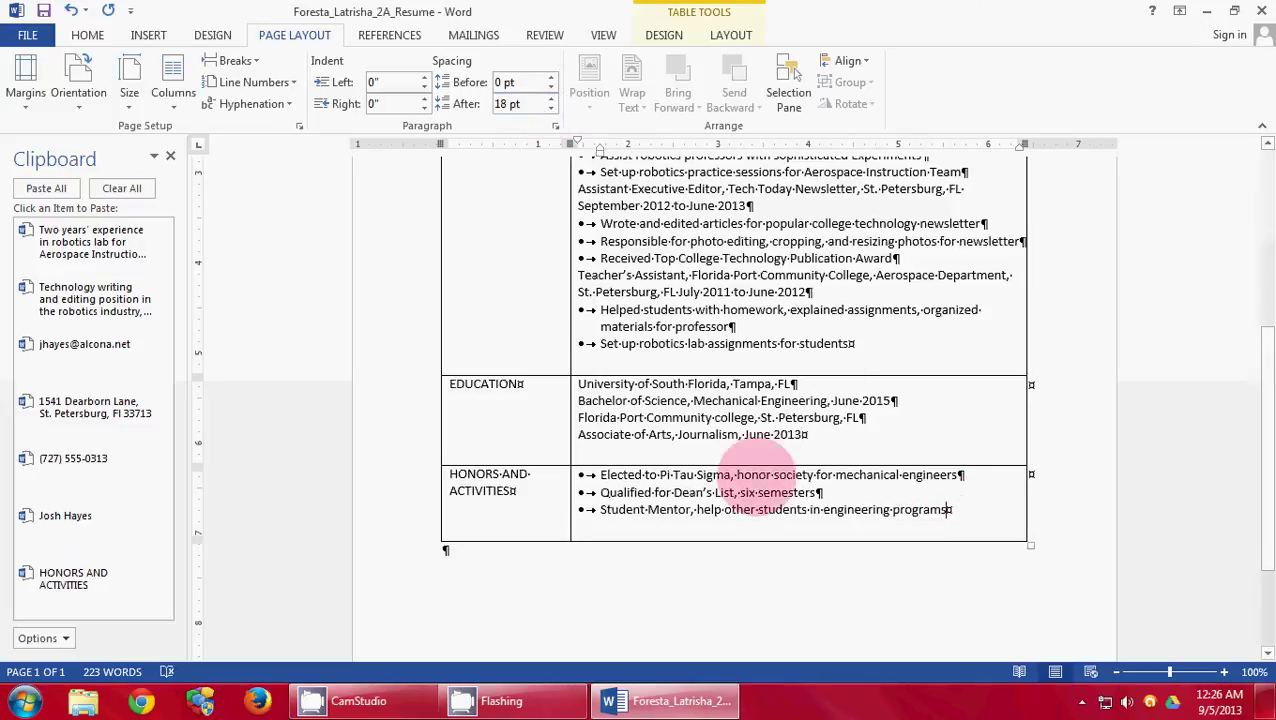
scroll(770, 510, up, 4)
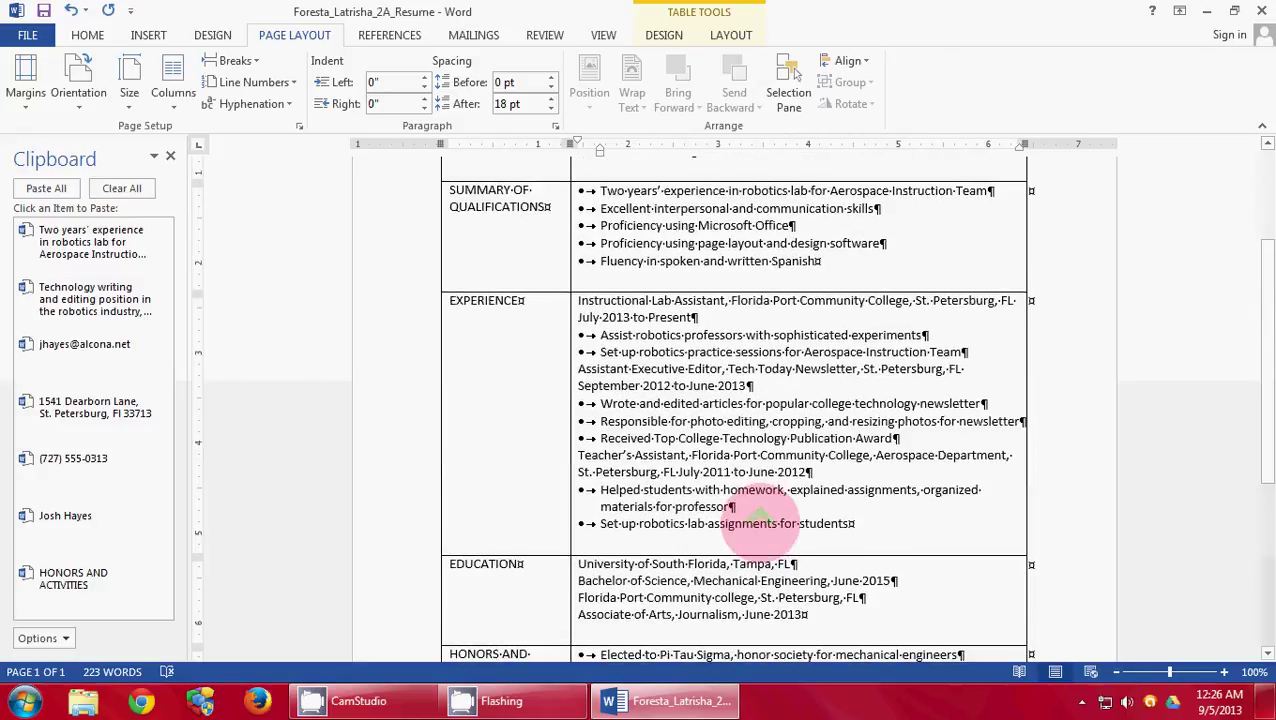
scroll(700, 570, down, 5)
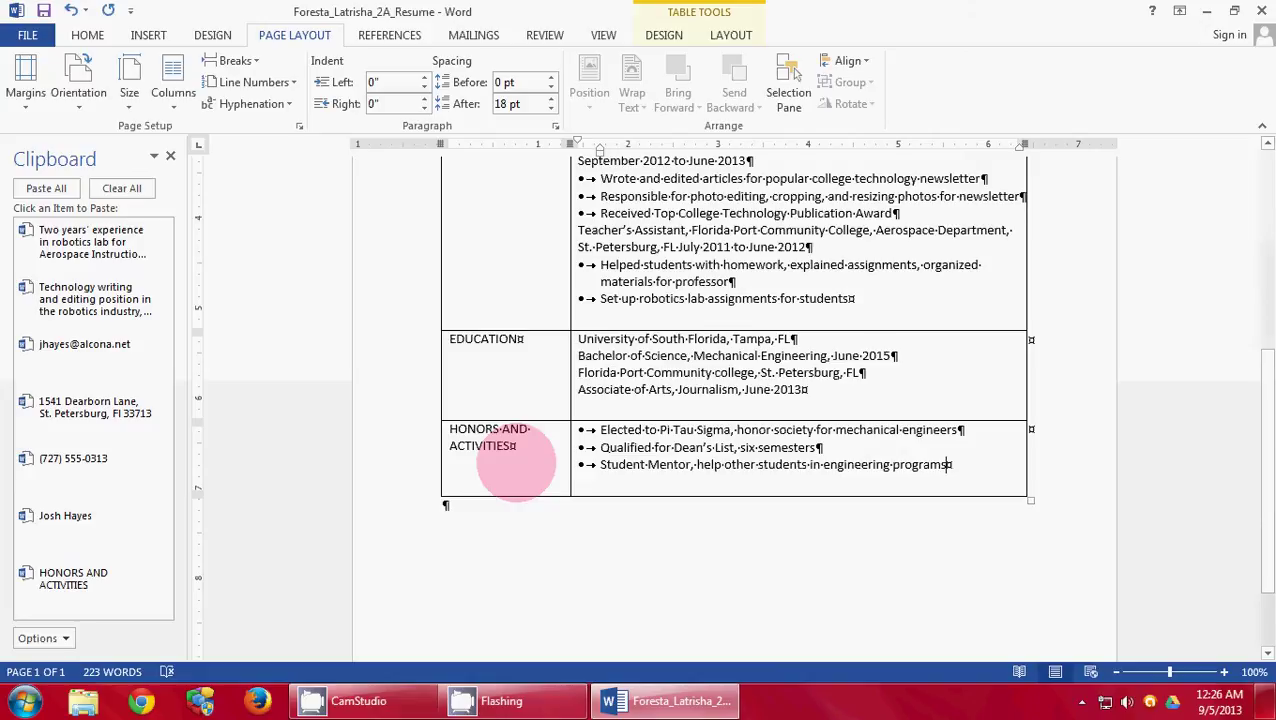
- Bold the section headings in the table's left column
drag(516, 462, 450, 238)
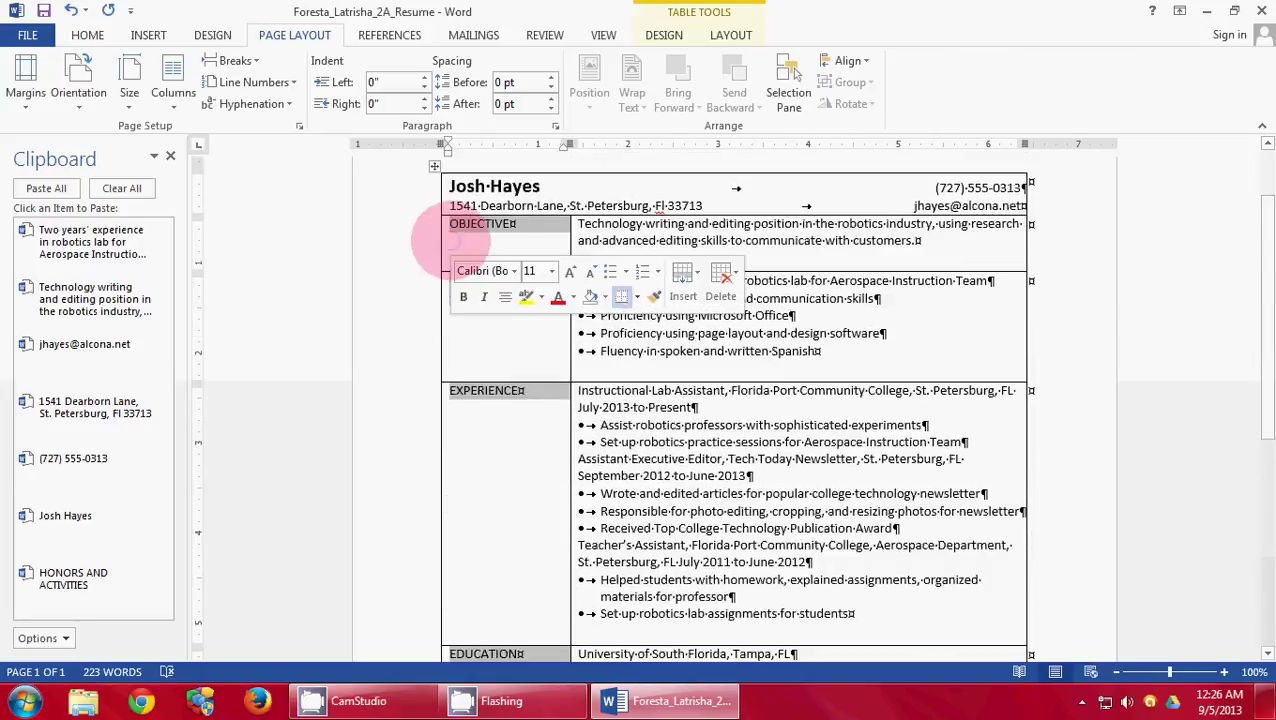
click(463, 297)
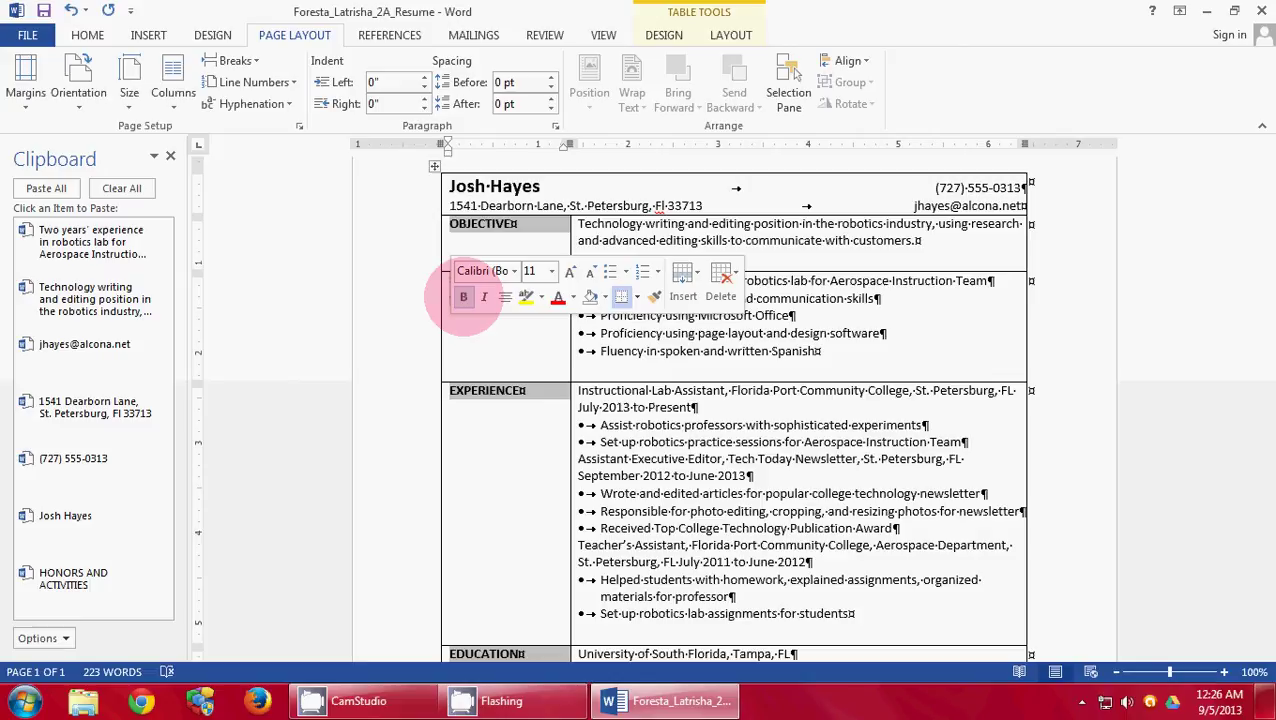
click(463, 297)
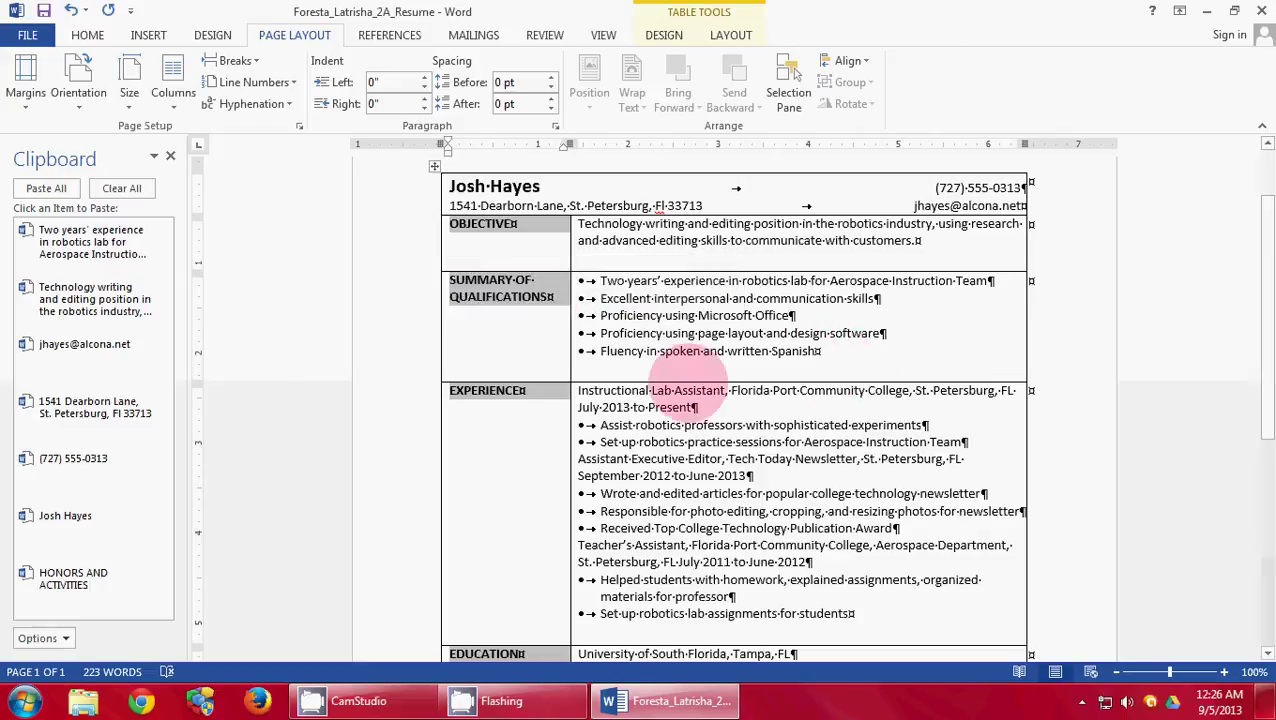
click(652, 398)
- Bold the job titles Instructional Lab Assistant, Assistant Executive Editor and Teacher's Assistant
scroll(650, 395, down, 1)
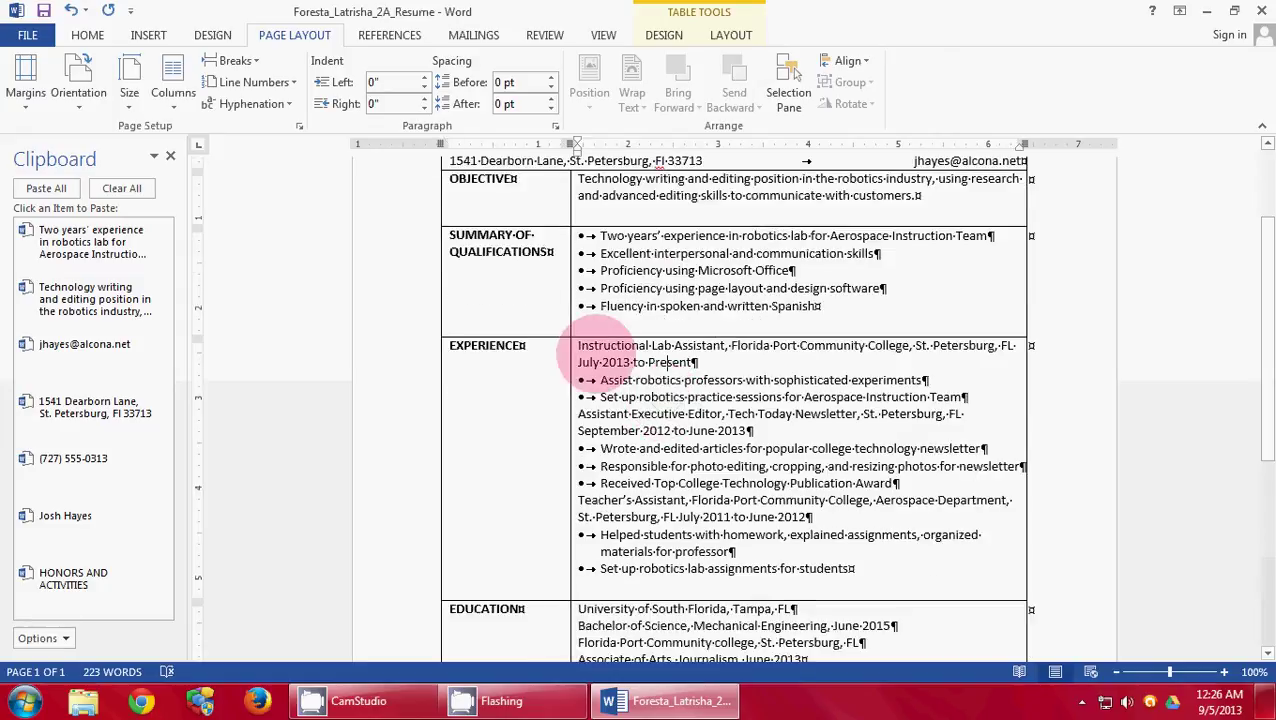
drag(615, 345, 773, 345)
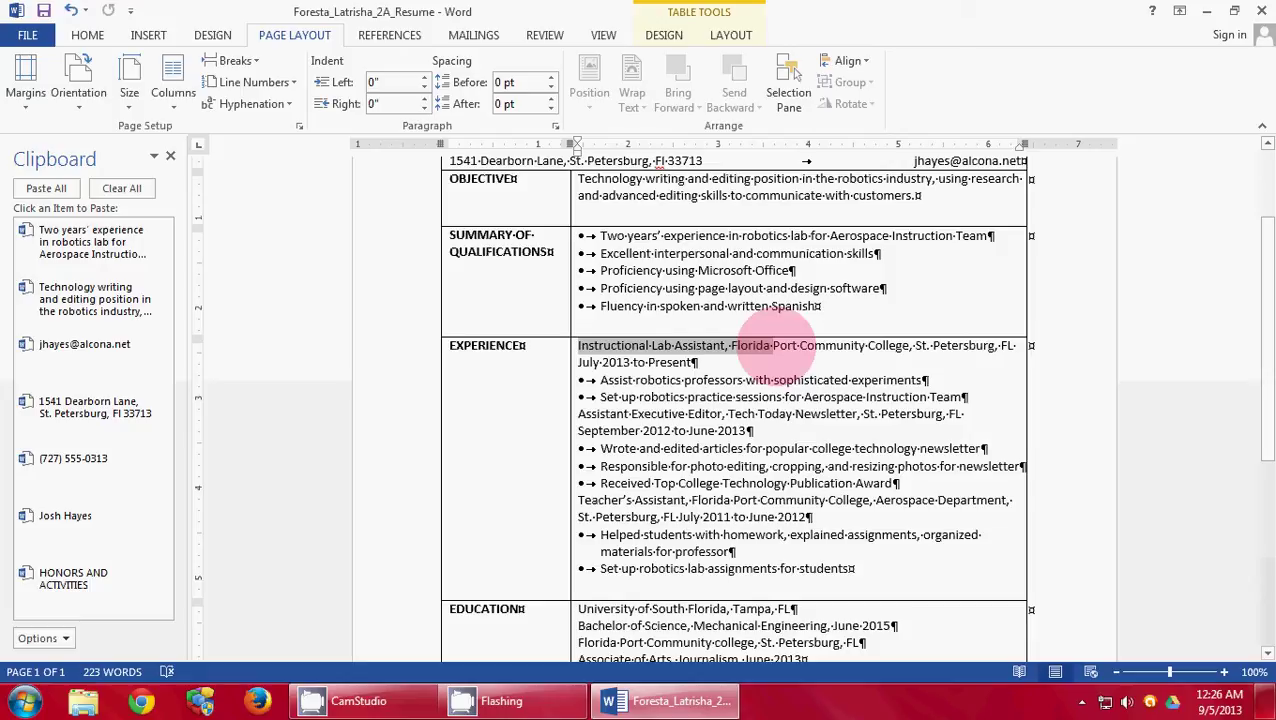
drag(773, 345, 725, 345)
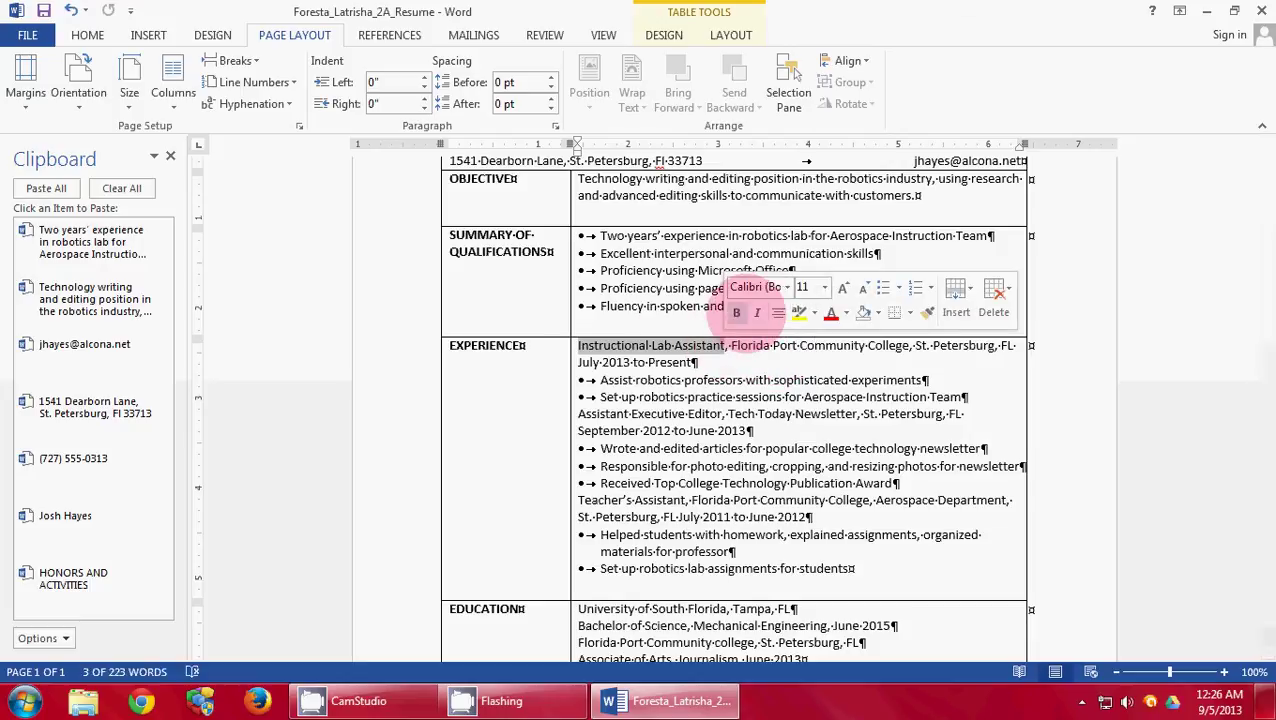
click(736, 312)
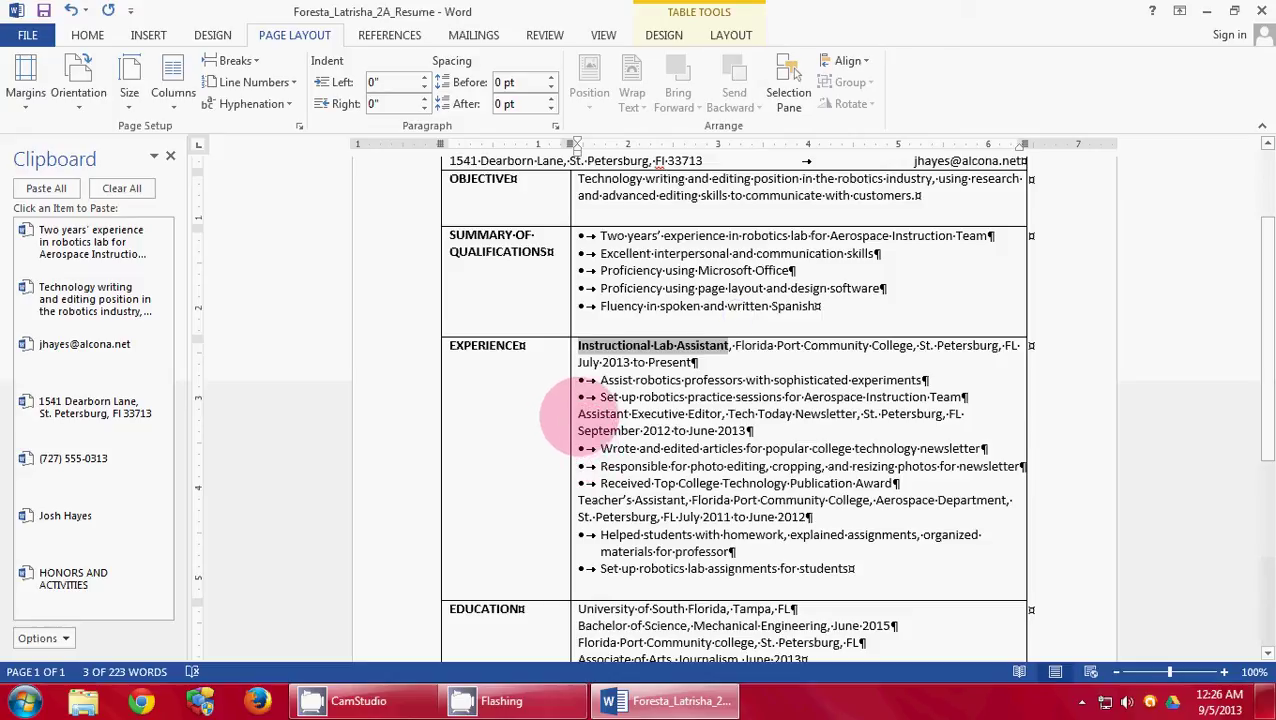
drag(577, 414, 712, 412)
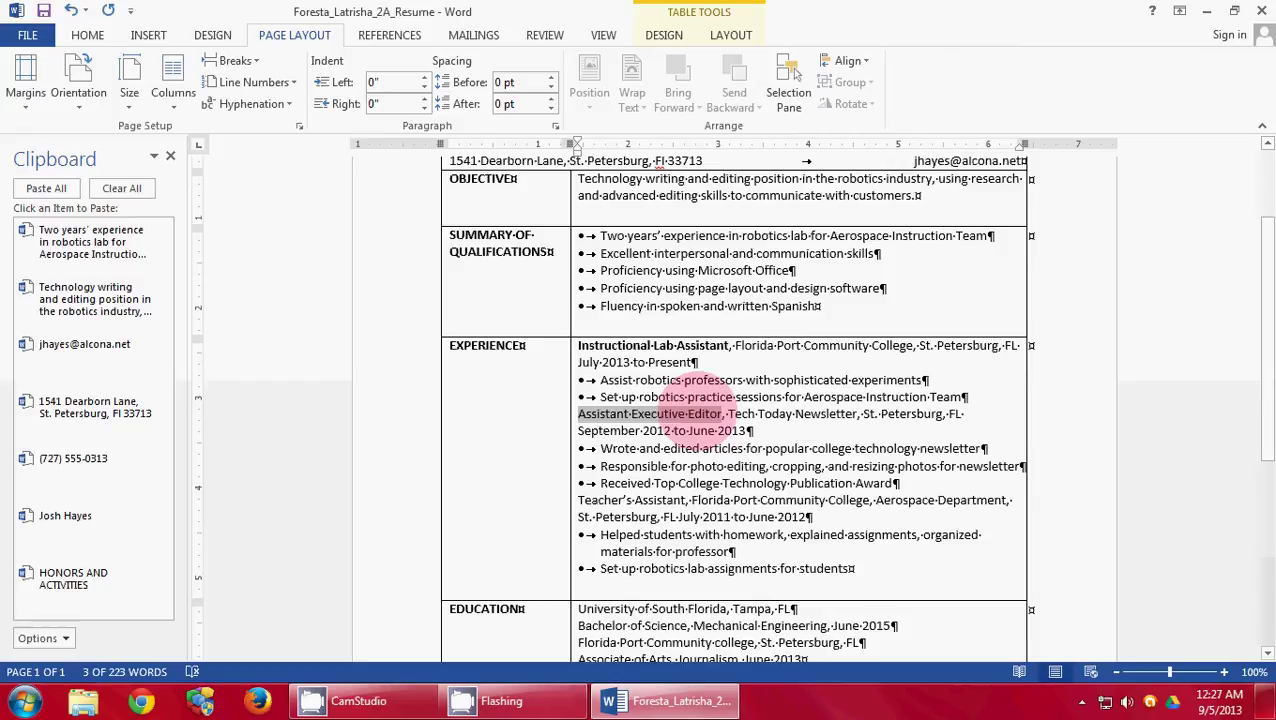
right_click(700, 408)
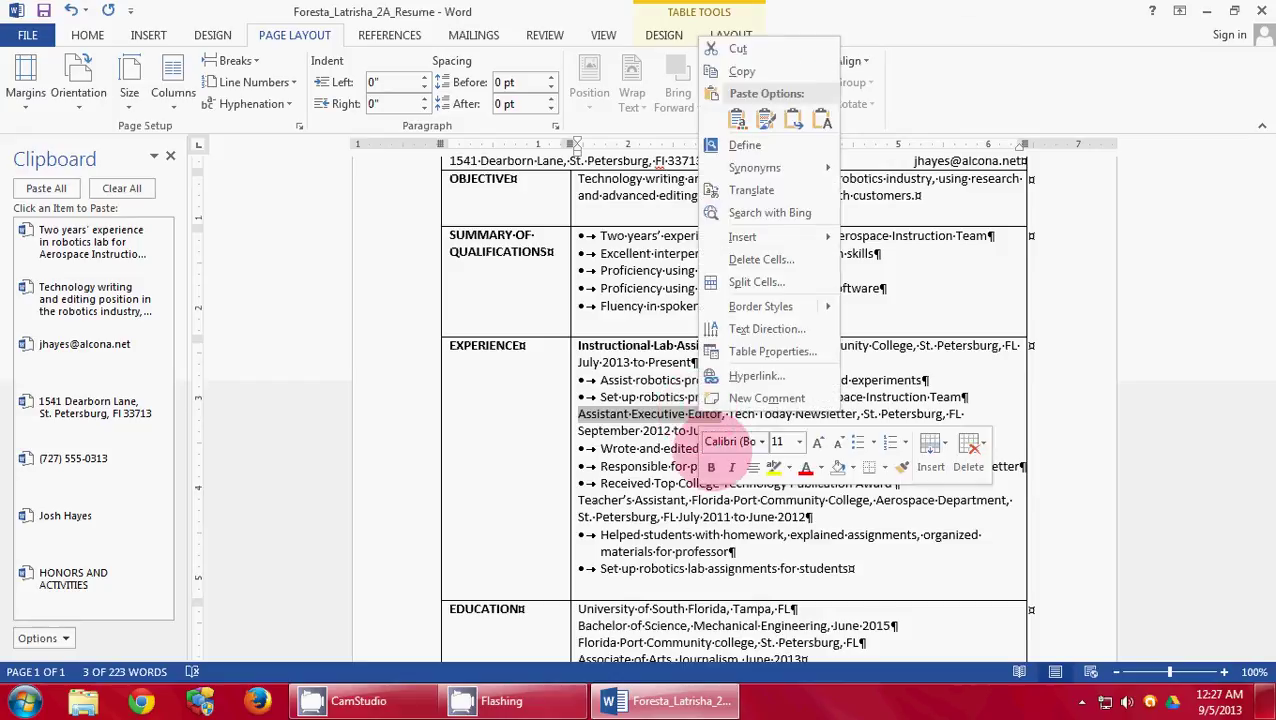
click(711, 467)
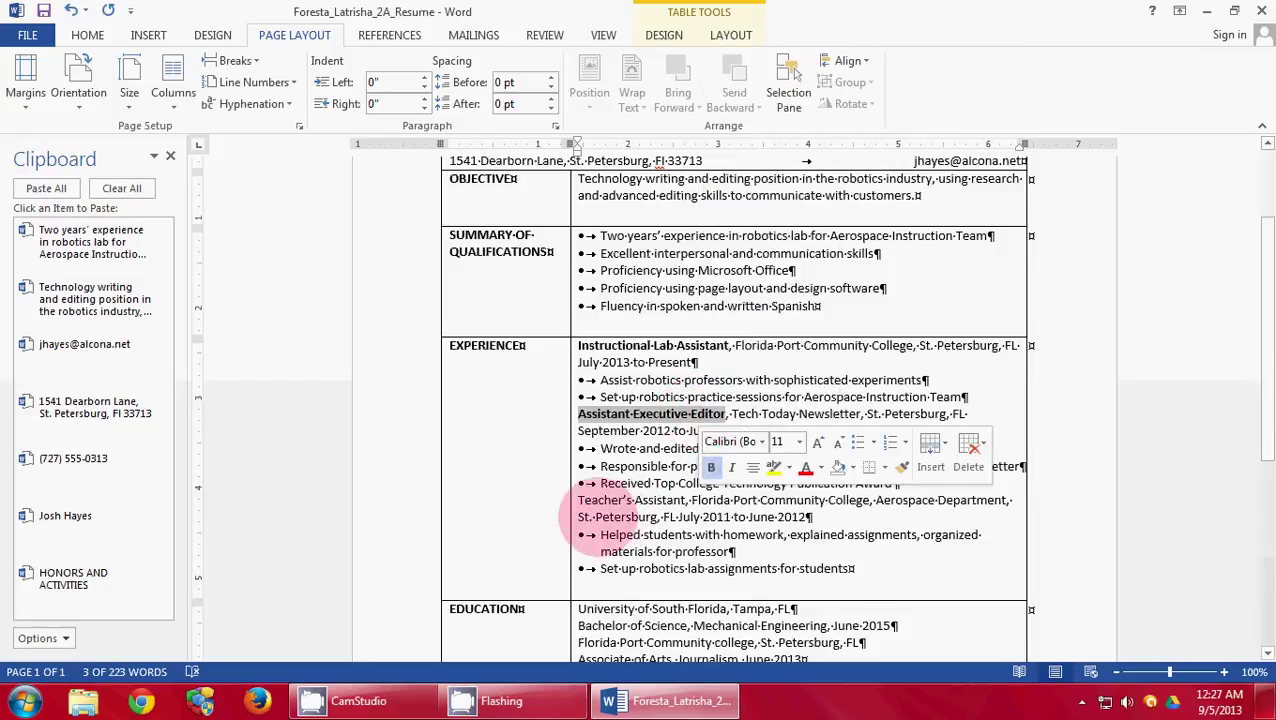
drag(574, 500, 684, 500)
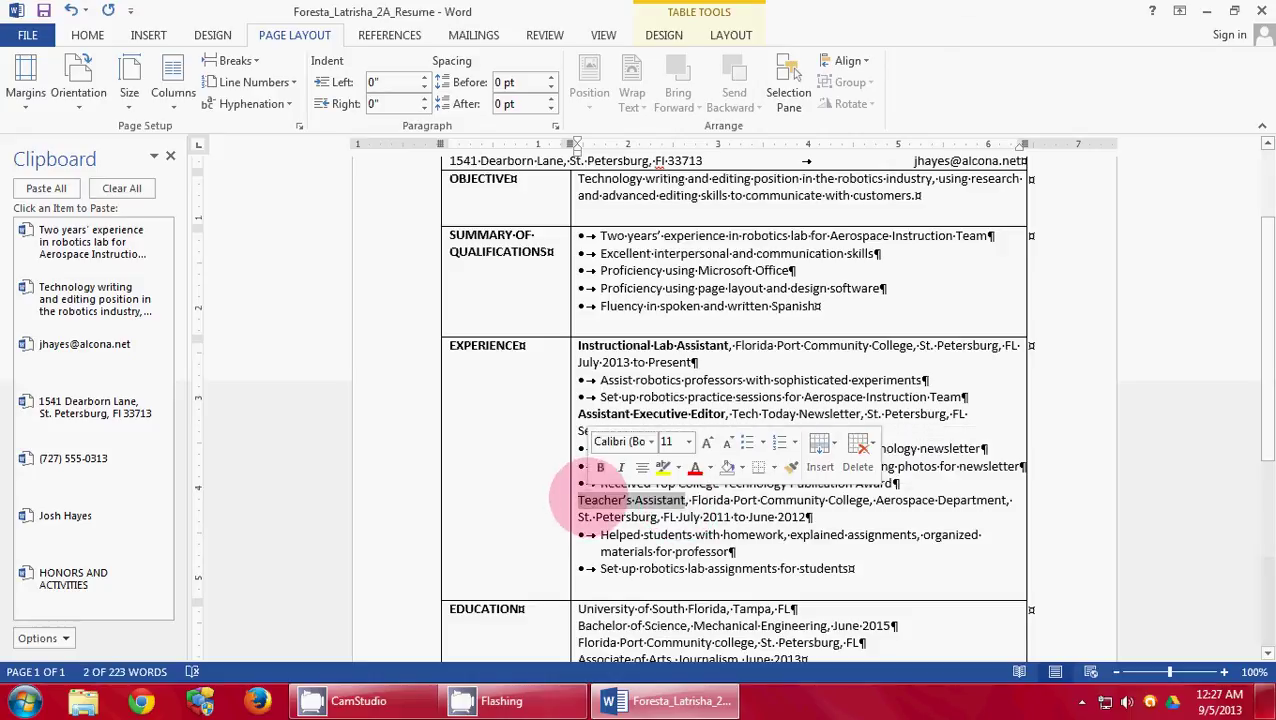
right_click(616, 500)
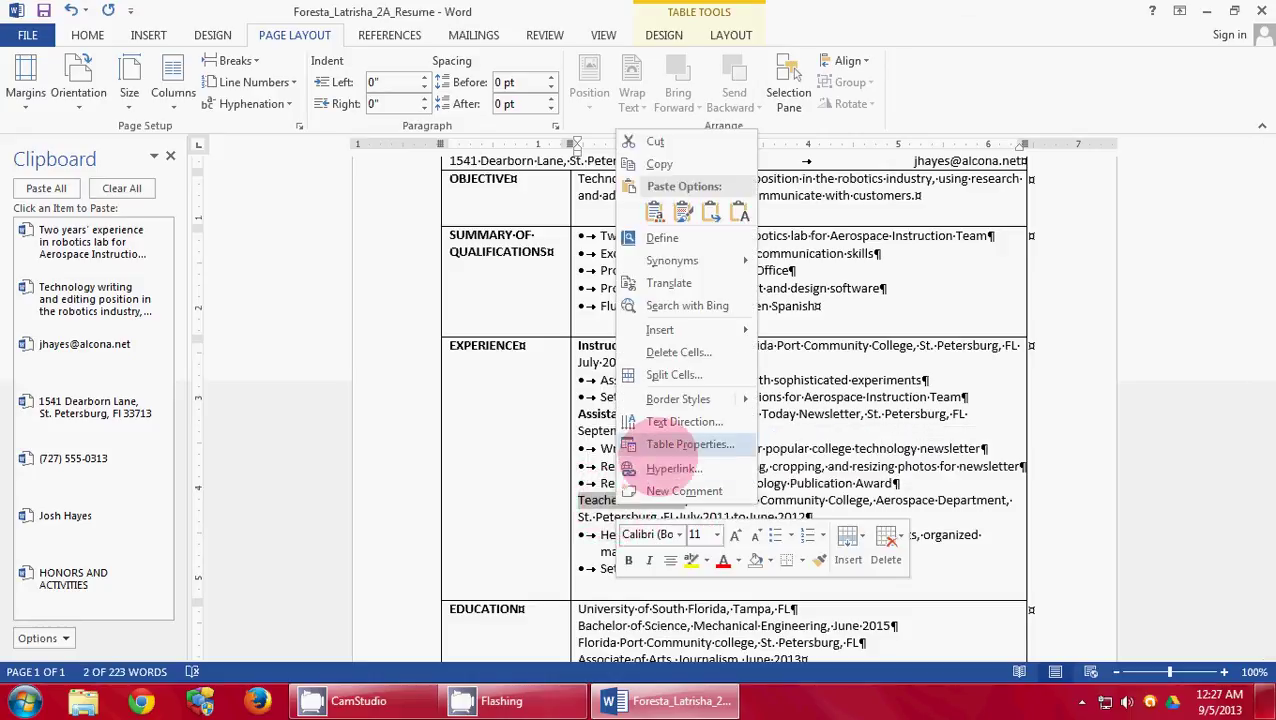
key(Escape)
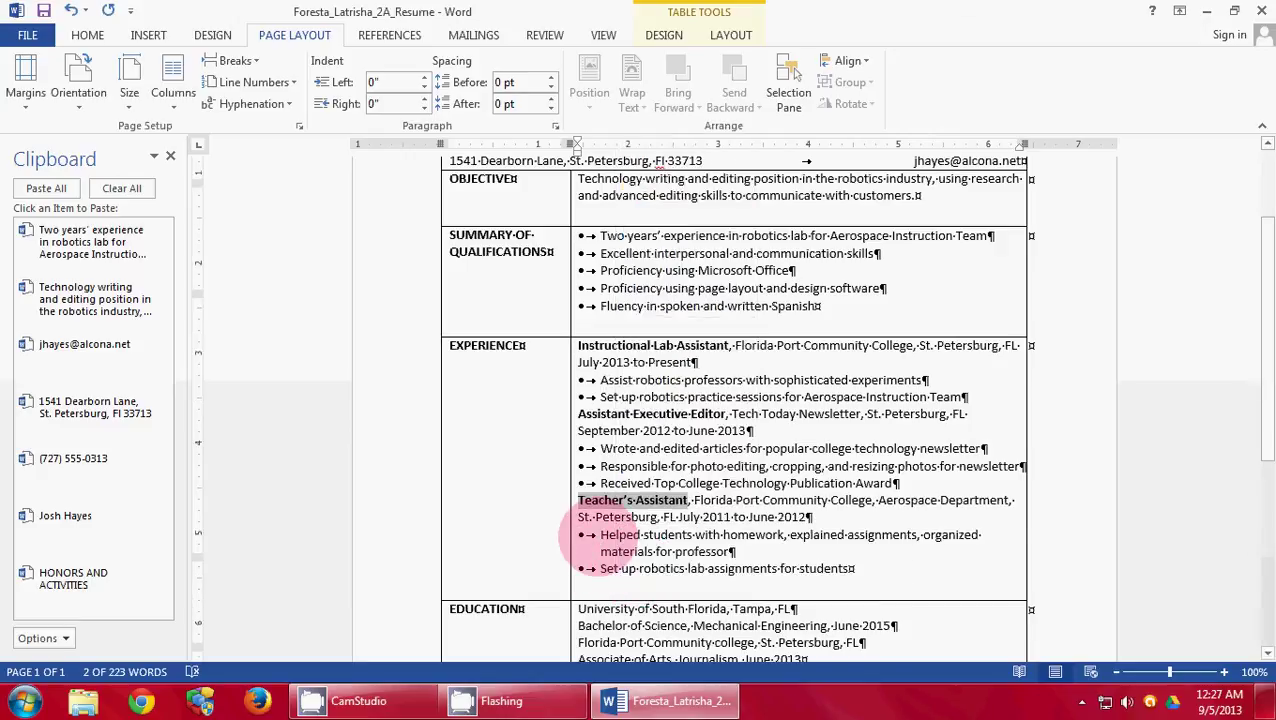
- Bold the University of South Florida and Florida Port Community college lines, deleting college's lowercase c
scroll(595, 535, down, 2)
drag(576, 519, 762, 512)
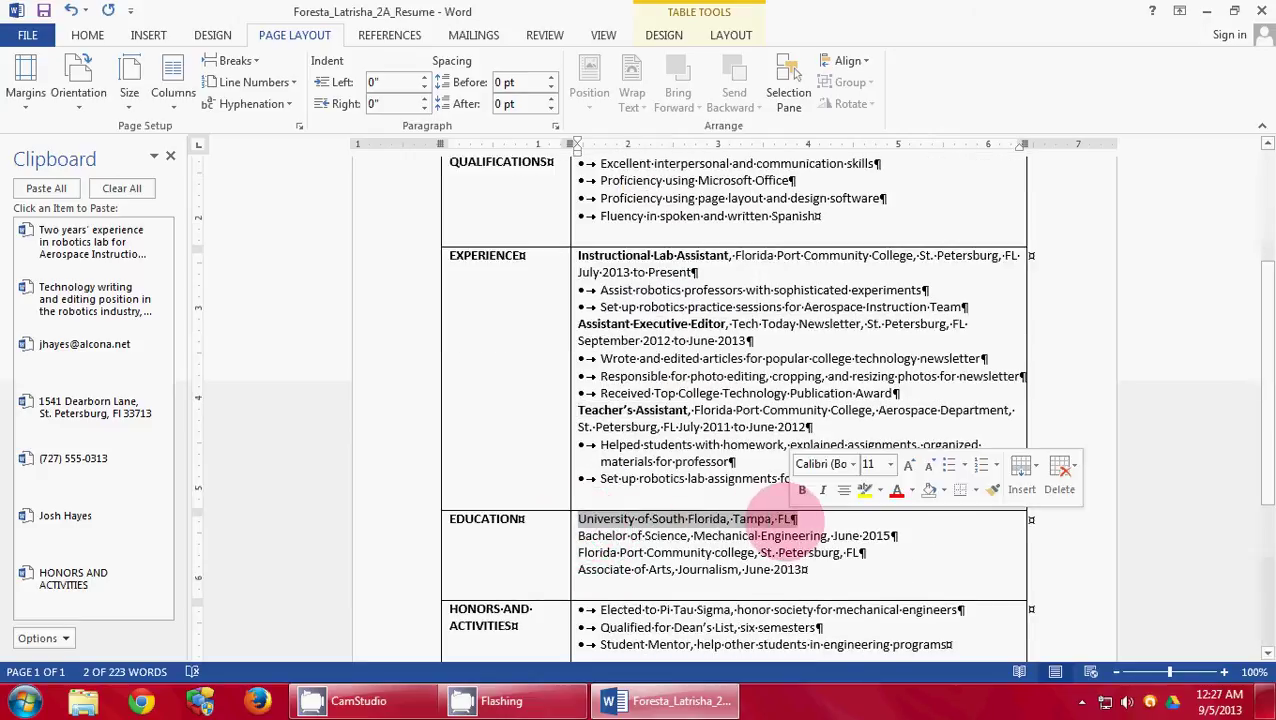
right_click(760, 522)
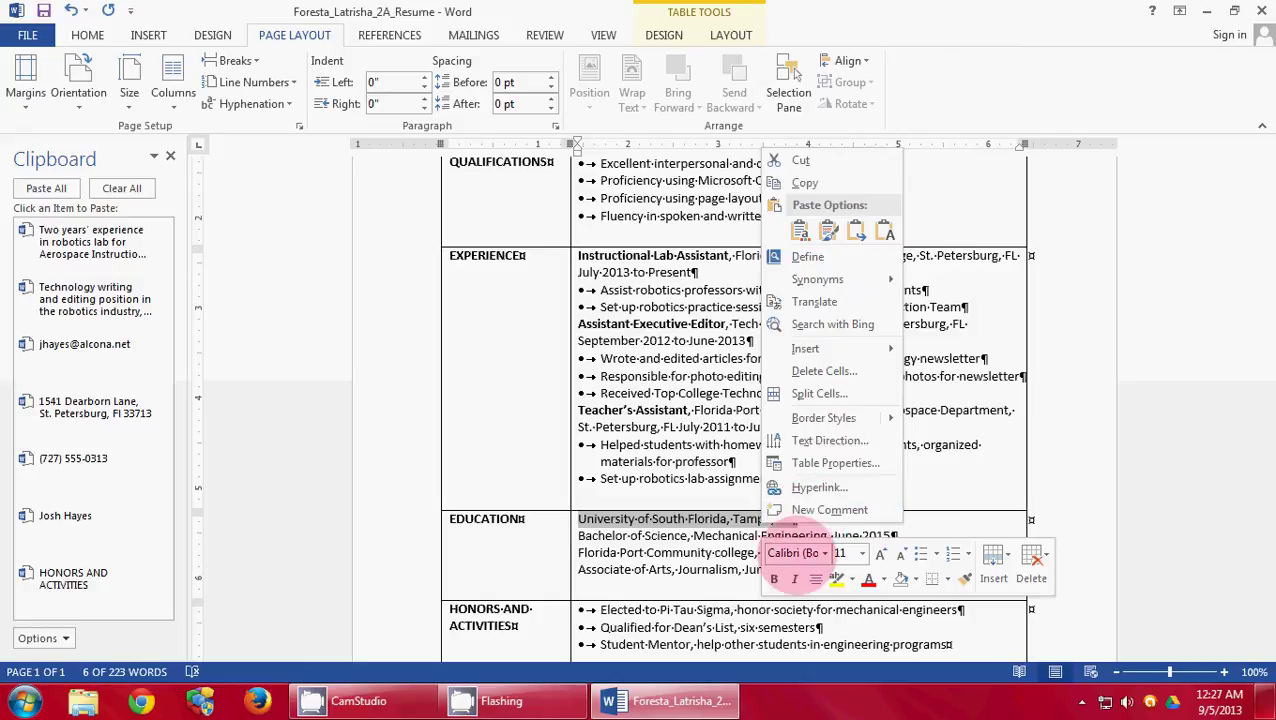
click(774, 579)
scroll(760, 560, down, 3)
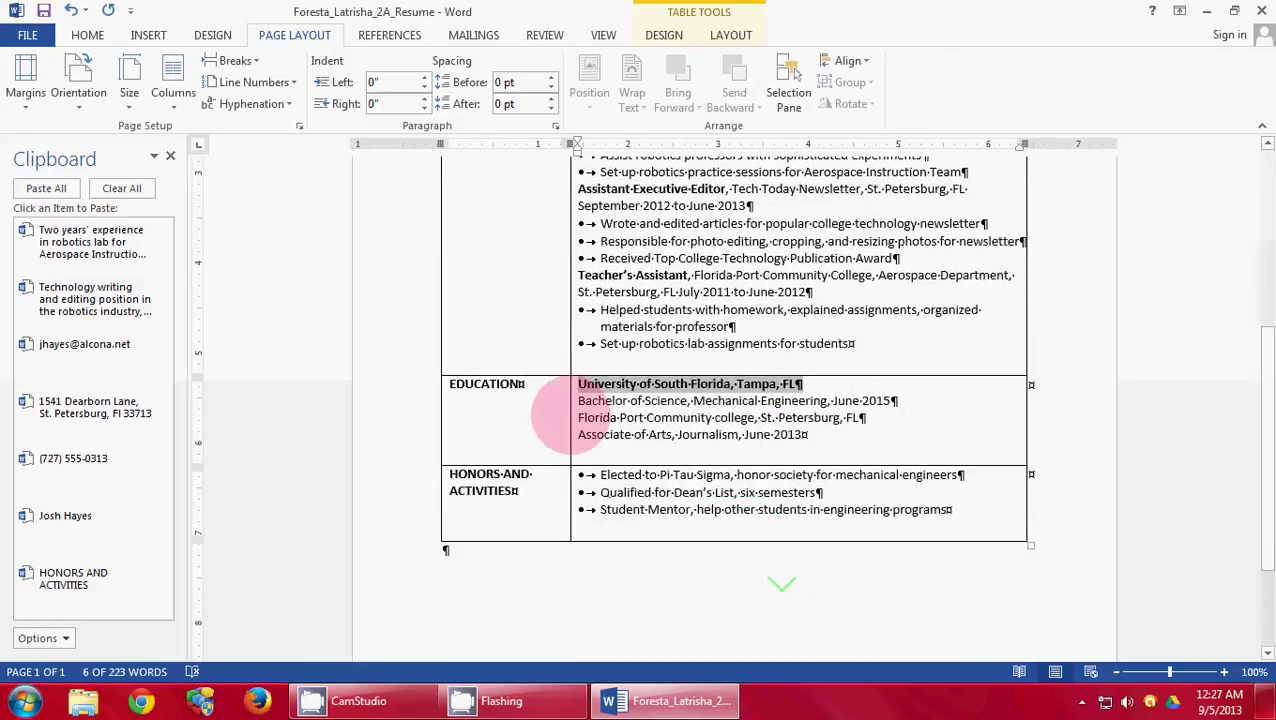
drag(578, 418, 852, 420)
right_click(855, 420)
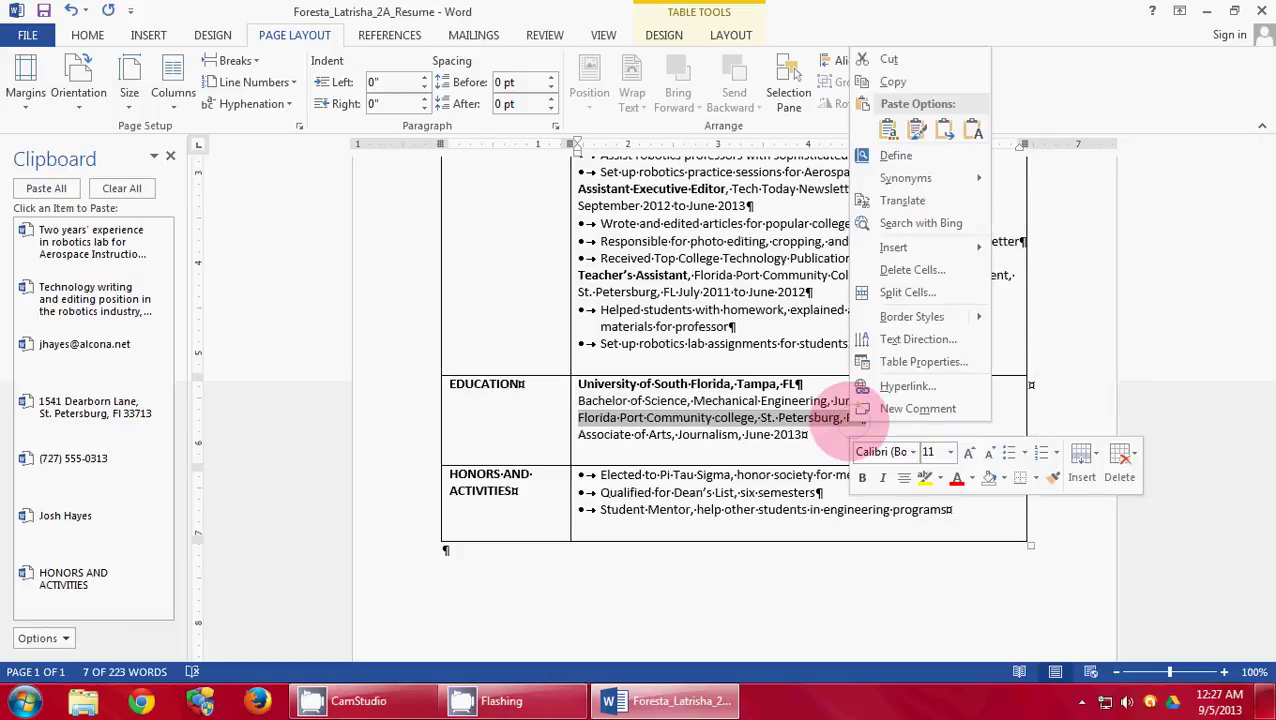
click(862, 477)
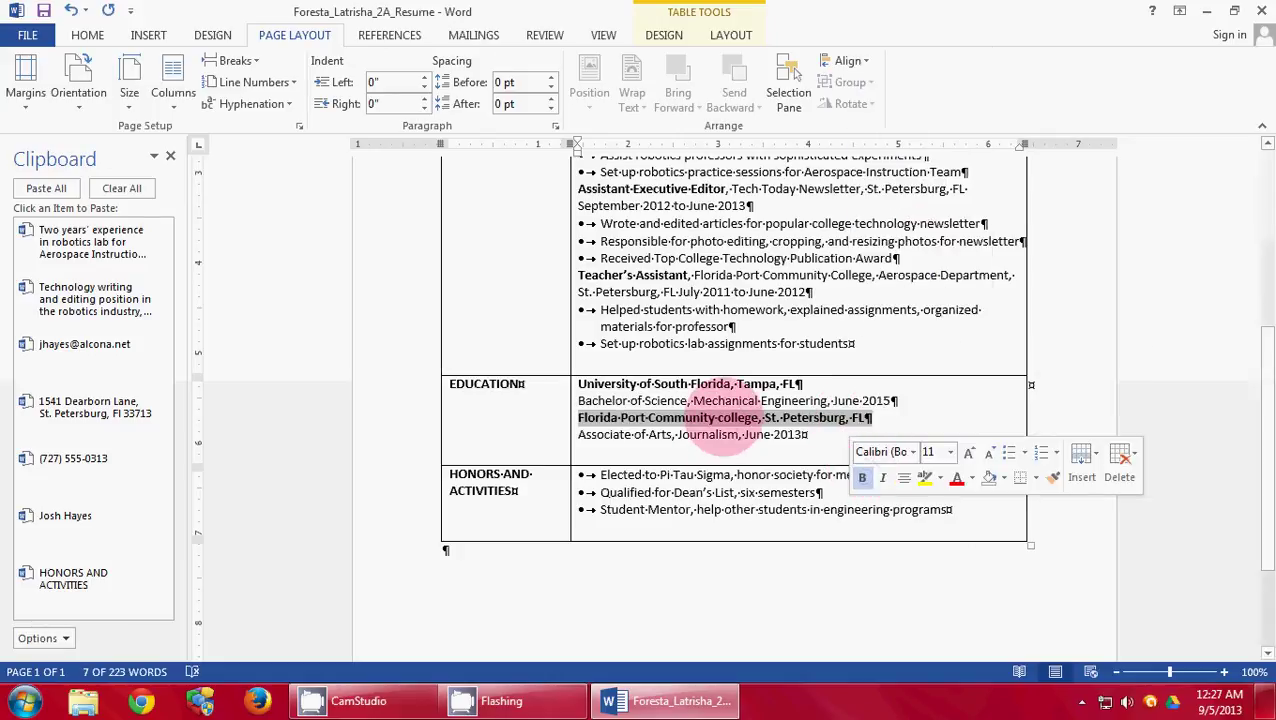
click(717, 418)
key(Delete)
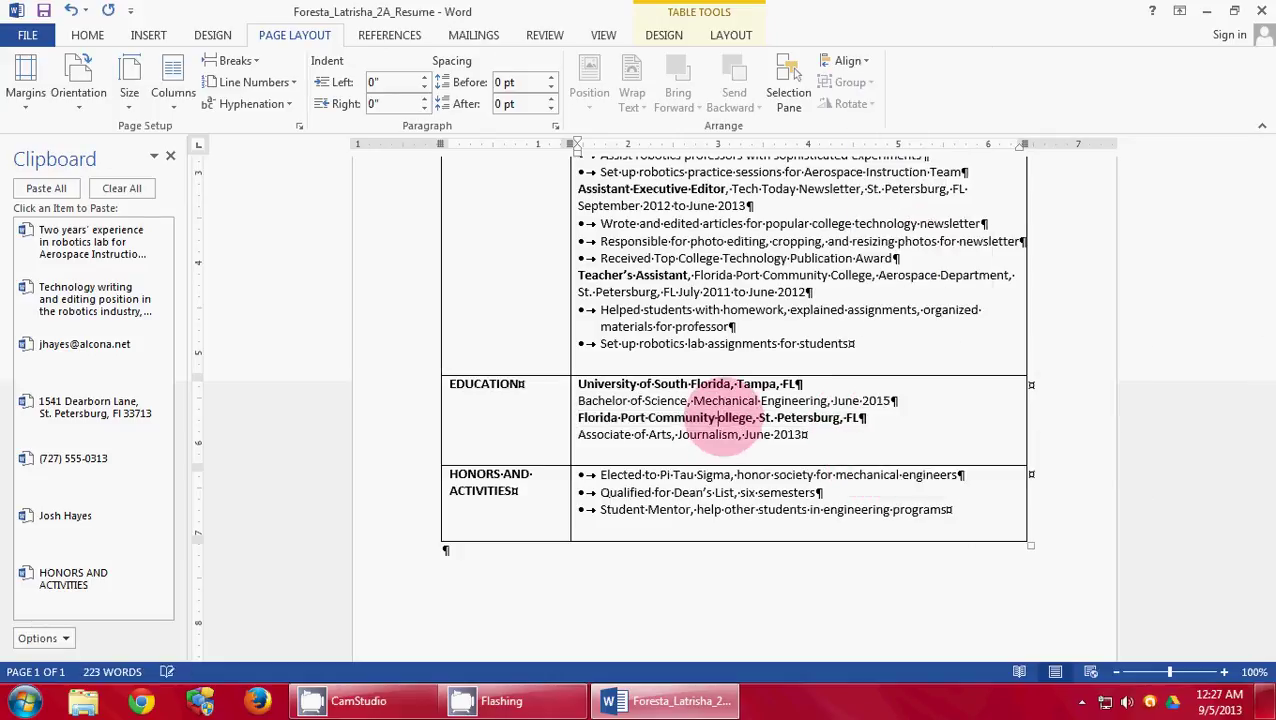
- Capitalize 'College' in the Florida Port line and add 12 pt after the Bachelor of Science line
text(C)
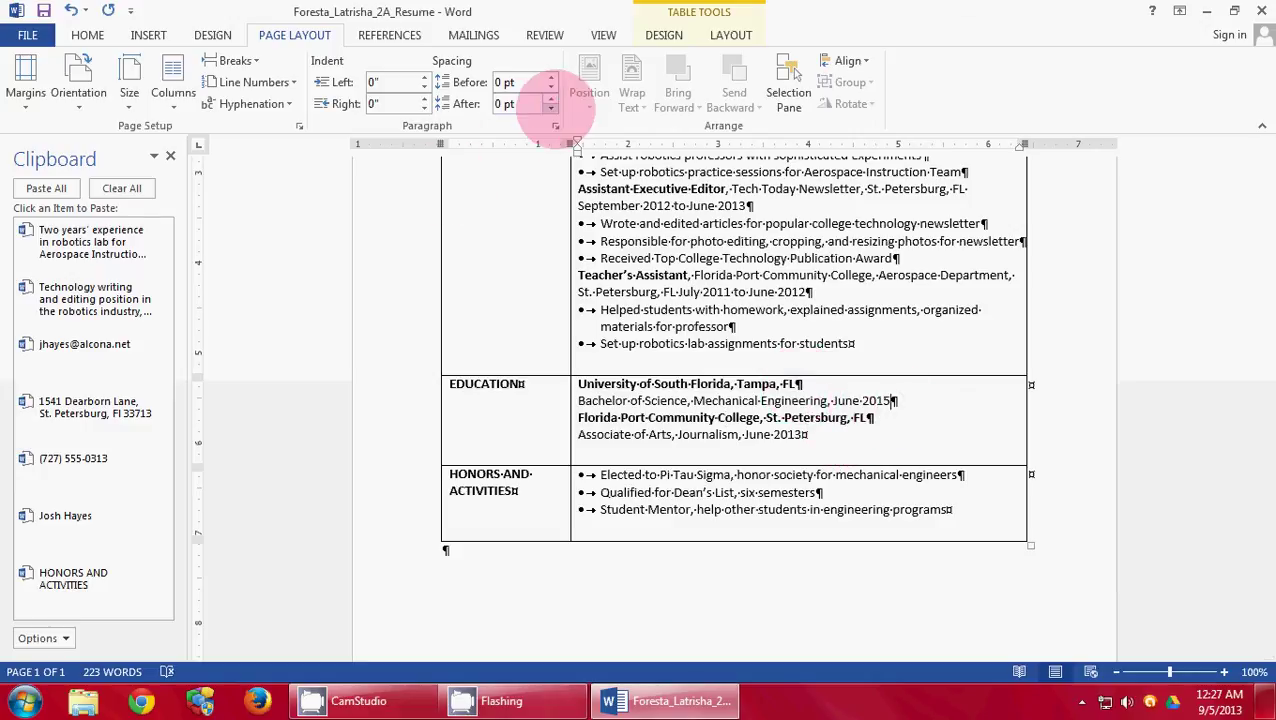
click(550, 98)
click(550, 98)
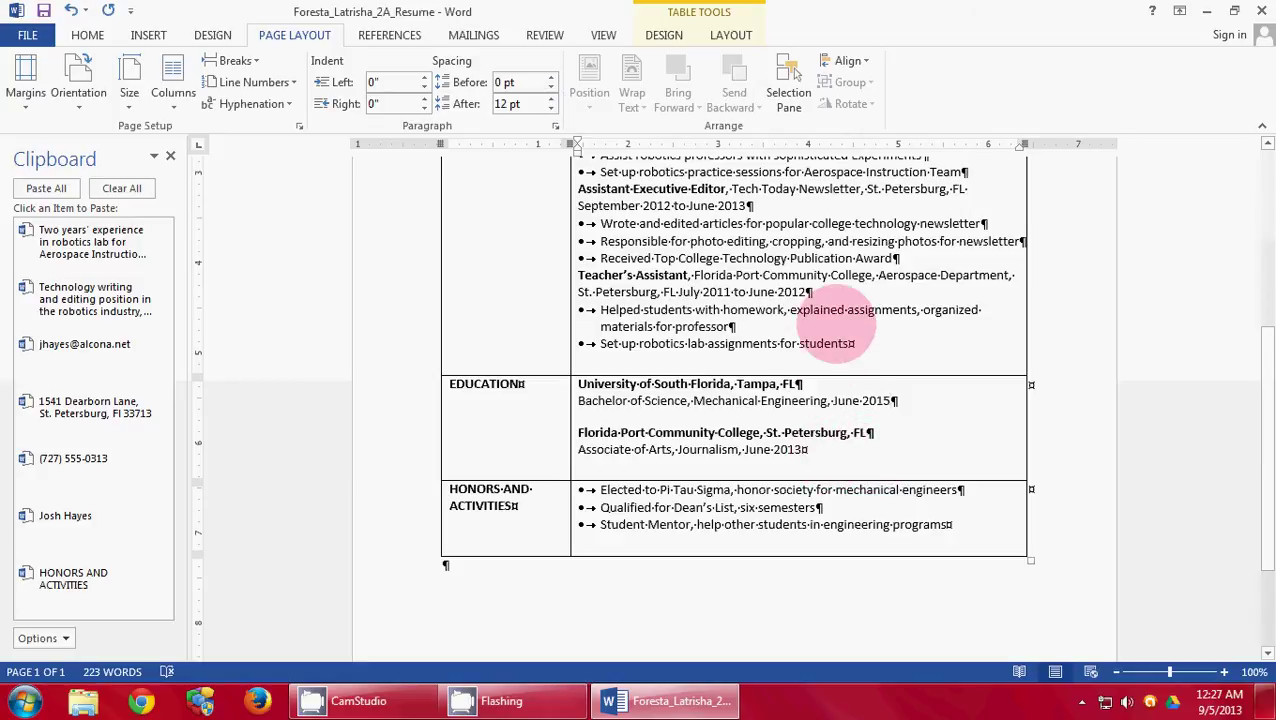
- Add 12 pt of space after the Instruction Team and Award bullets
scroll(866, 330, up, 1)
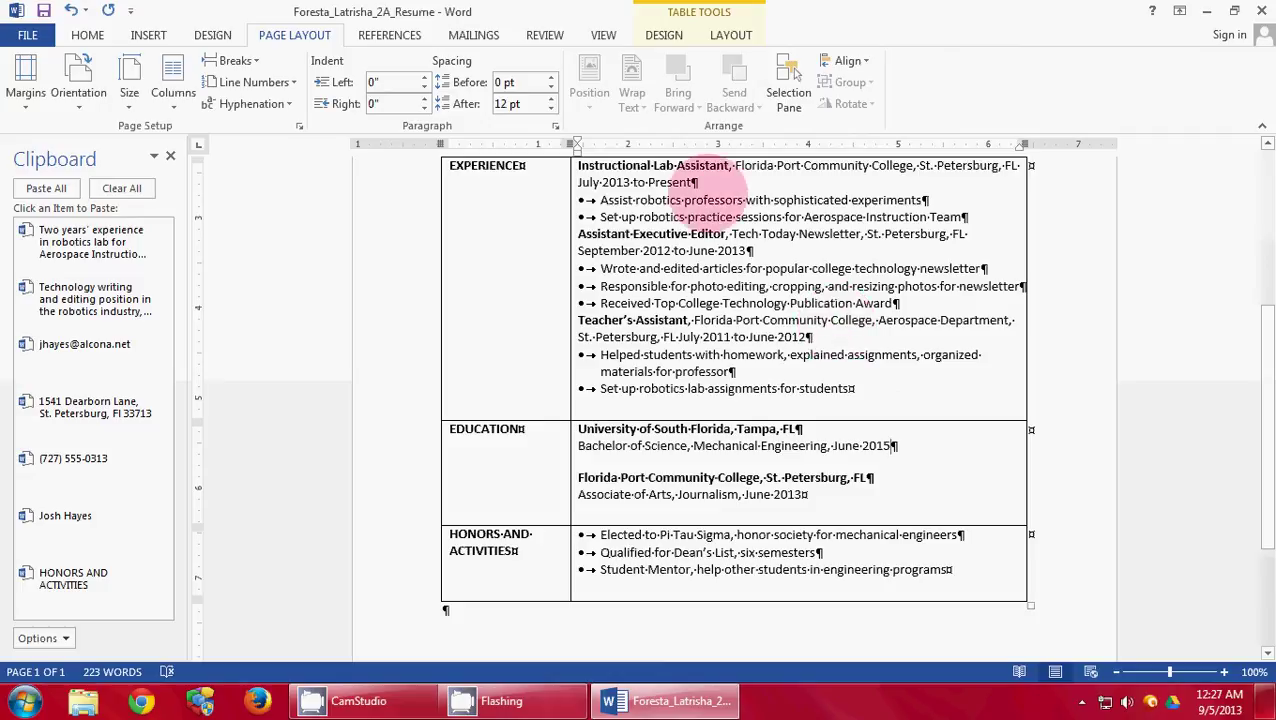
click(950, 216)
click(550, 99)
click(550, 99)
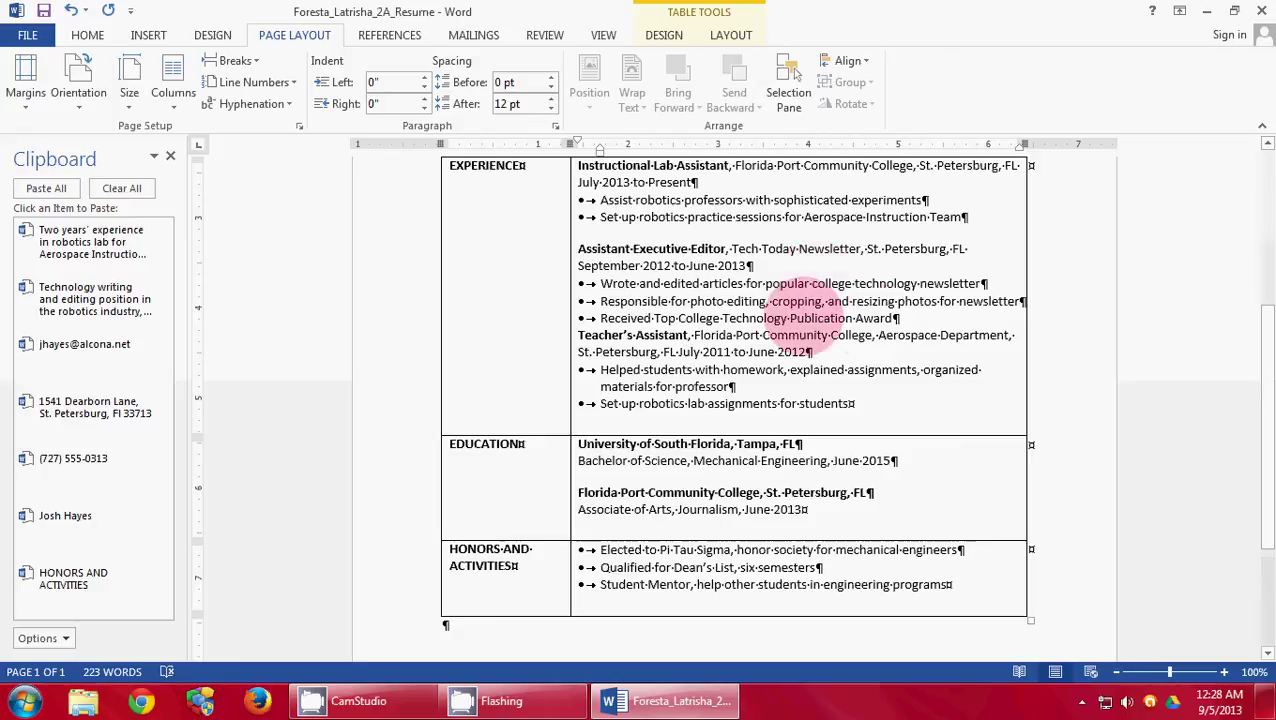
click(897, 318)
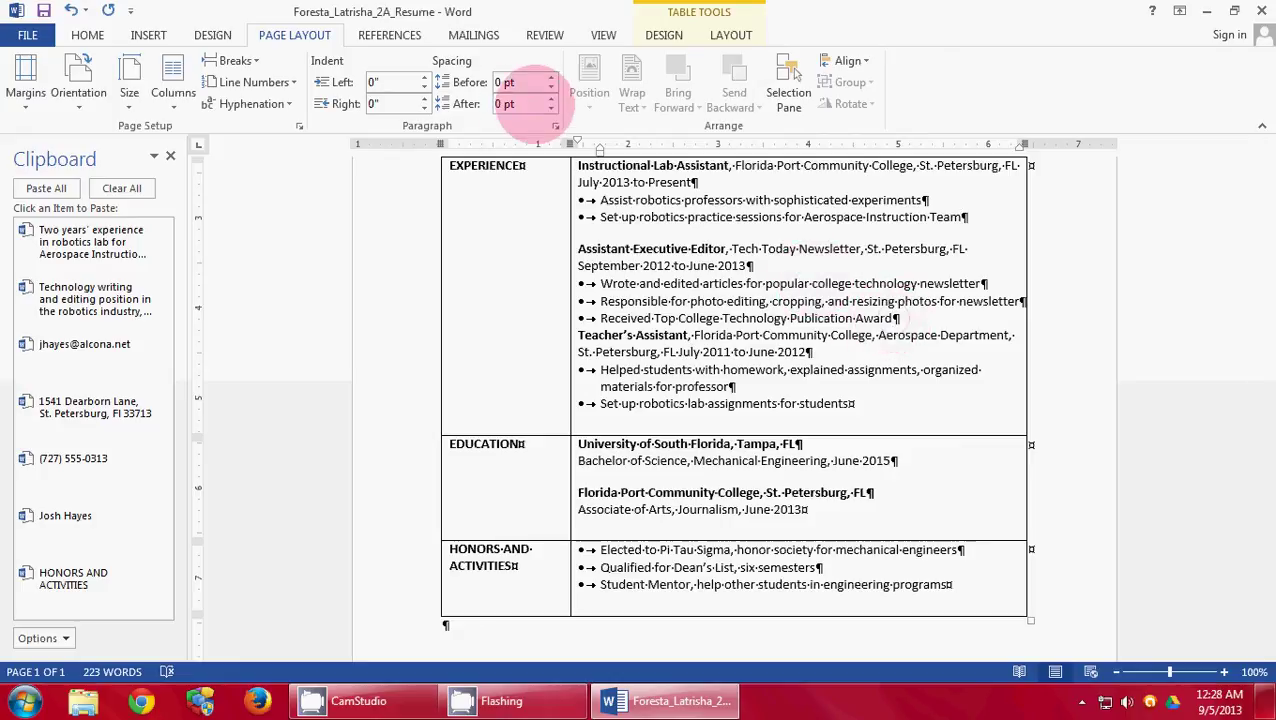
click(550, 99)
click(550, 99)
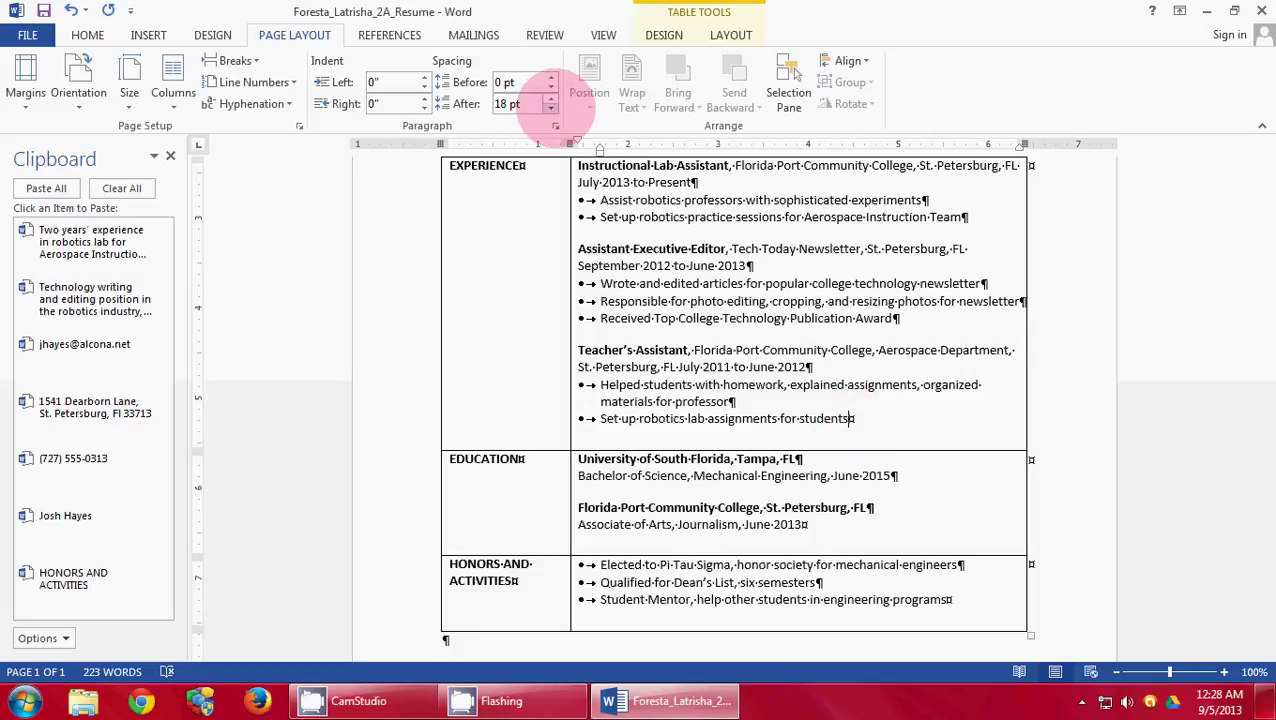
- Keep 18 pt after the last Experience bullet and save the resume
click(550, 108)
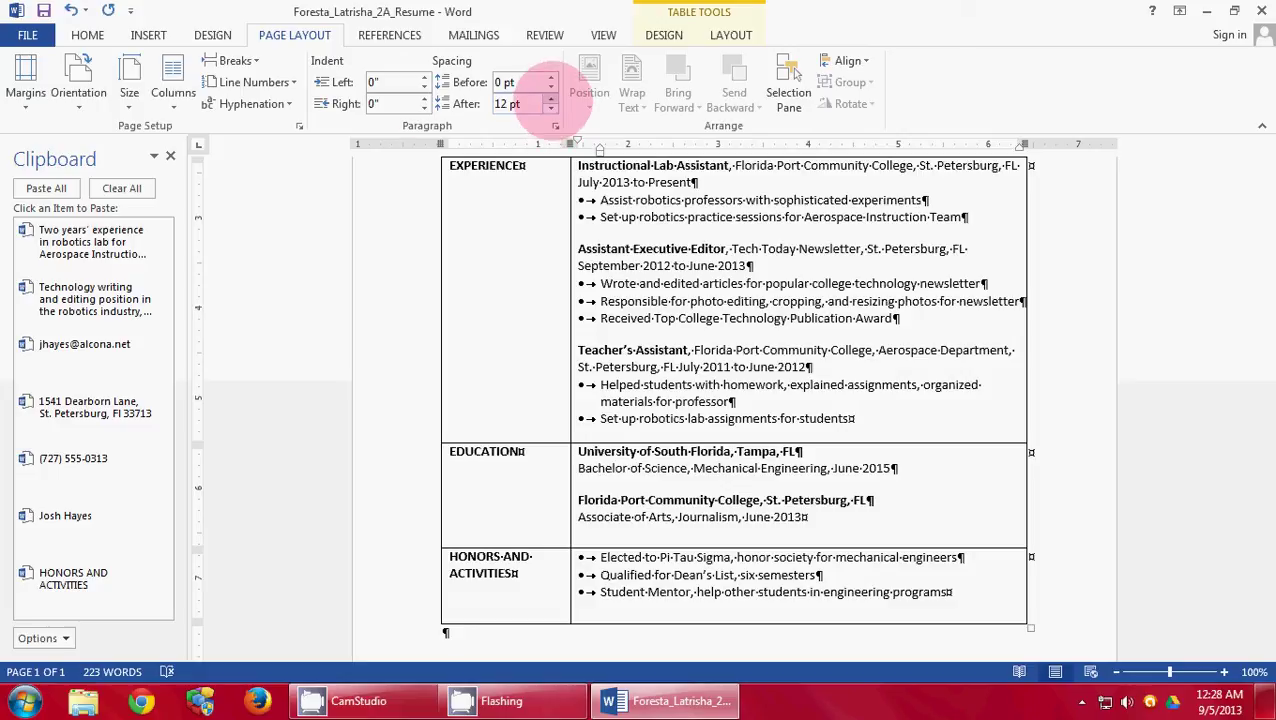
click(44, 11)
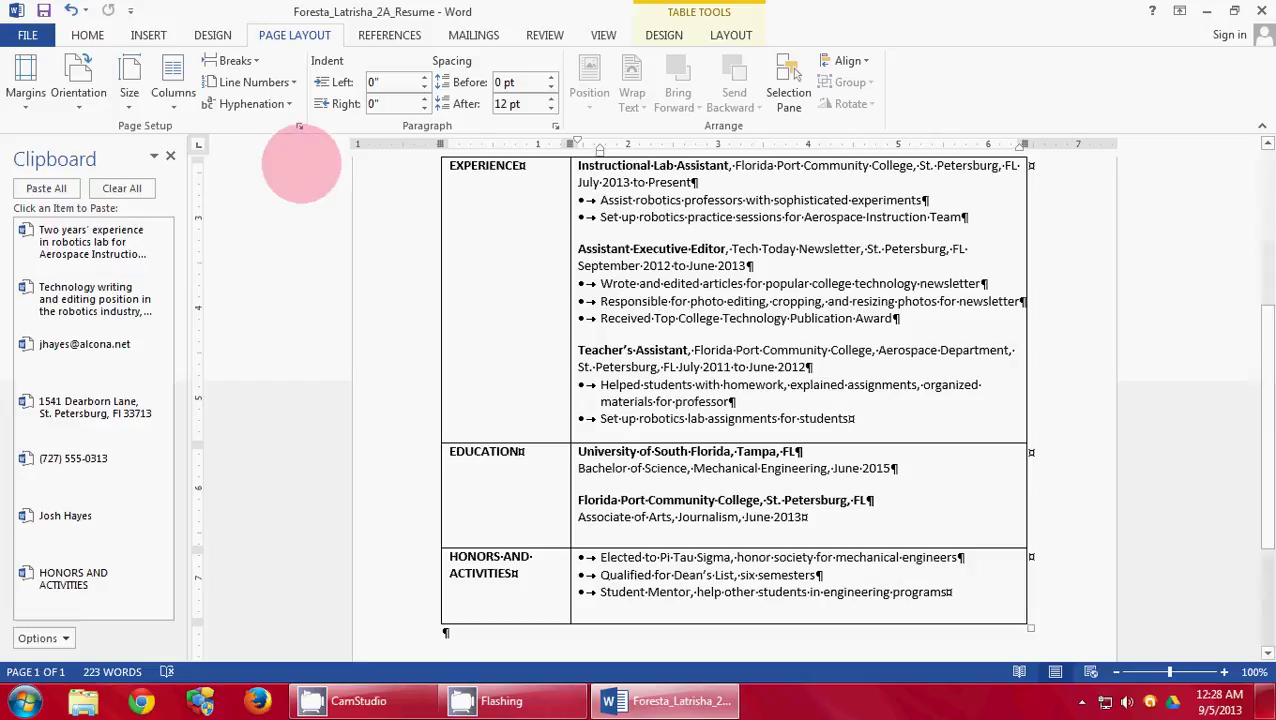
click(72, 11)
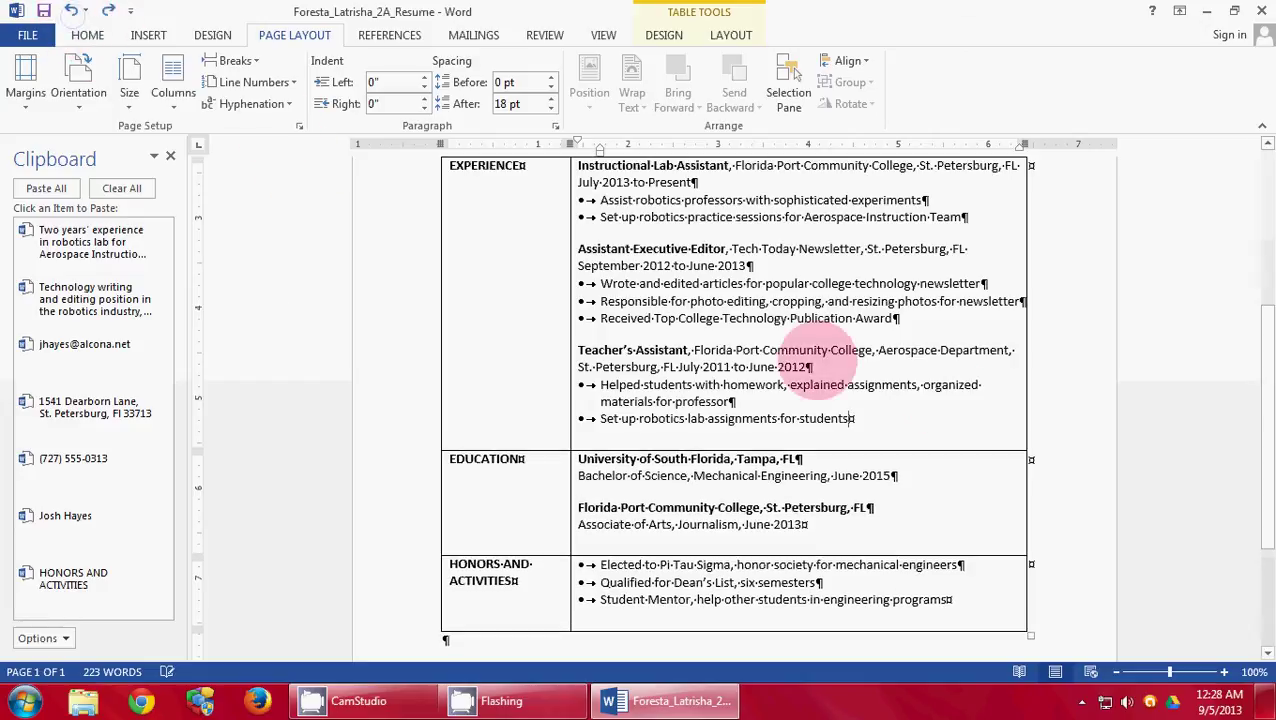
click(852, 419)
click(44, 11)
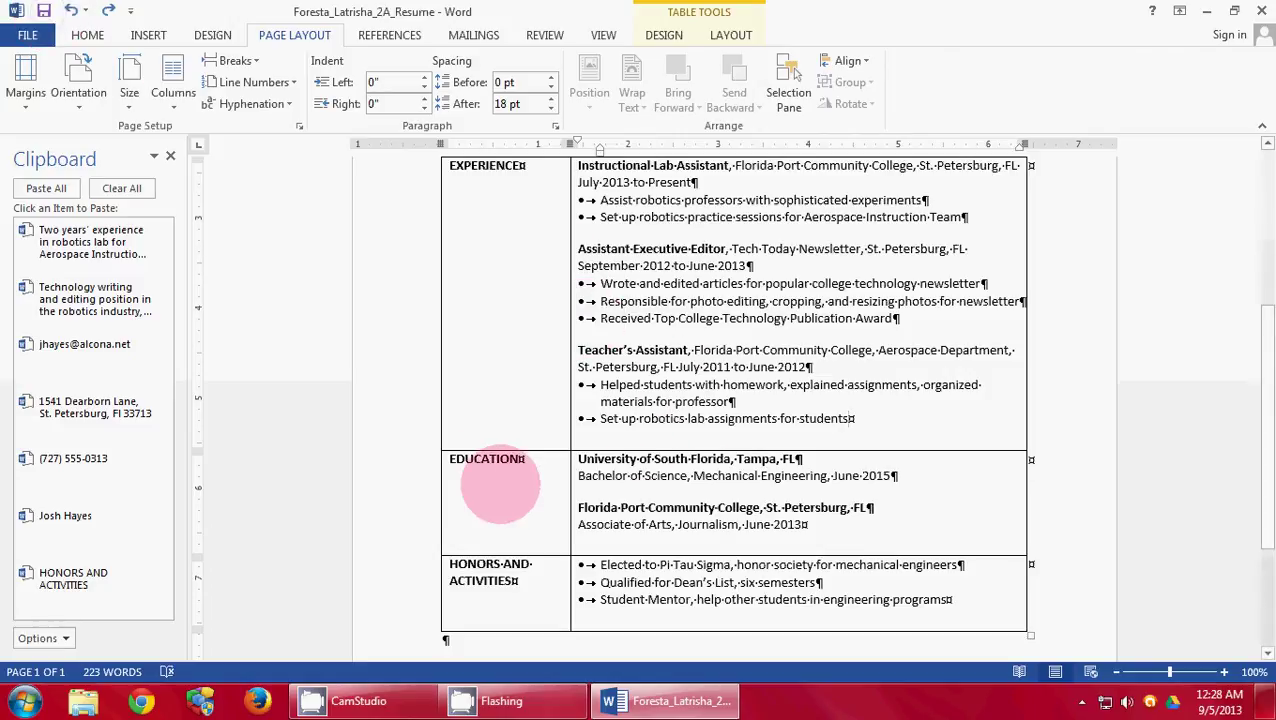
- Correct 'Fl' to 'FL' in the header's address line from the spelling suggestions
scroll(500, 485, up, 5)
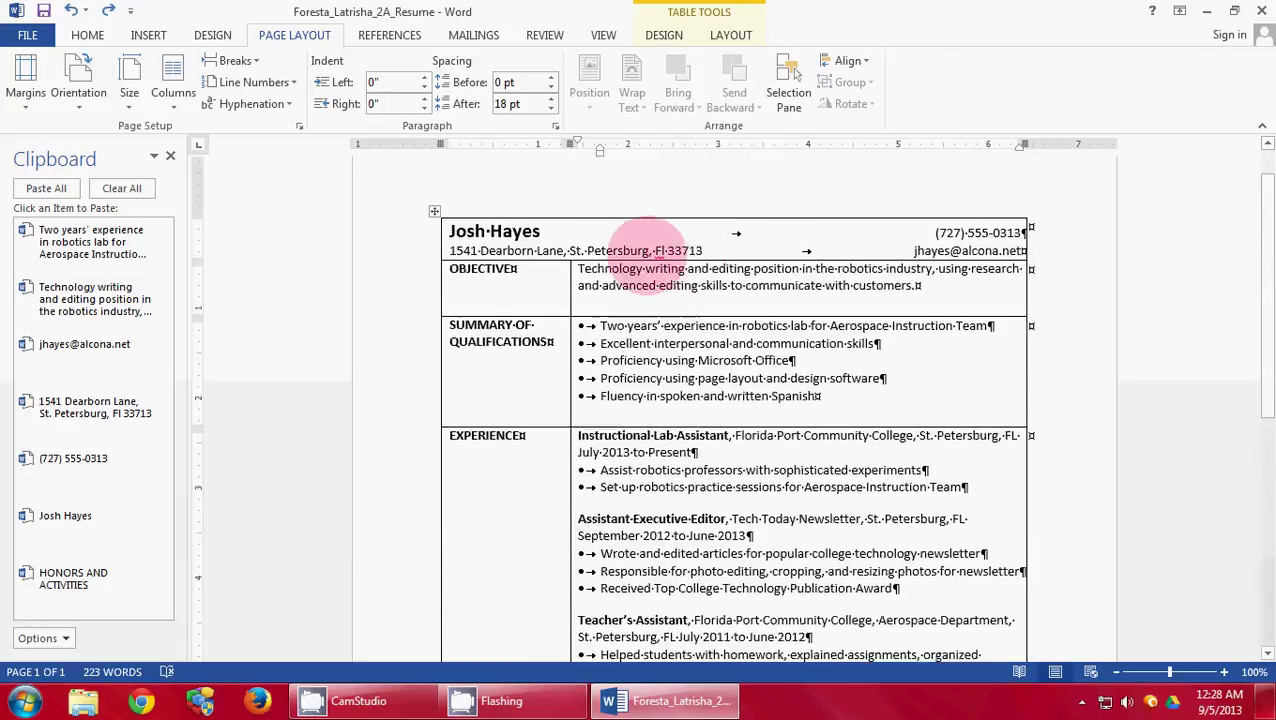
right_click(660, 251)
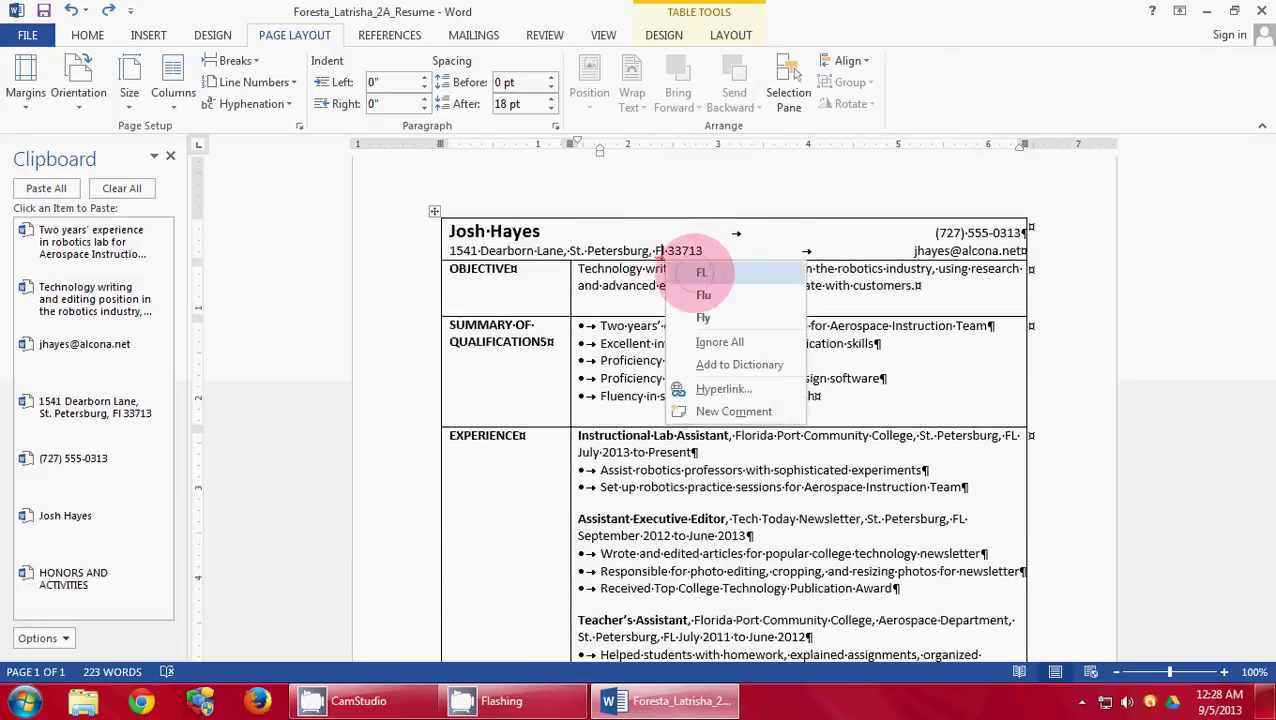
click(701, 272)
scroll(686, 378, down, 5)
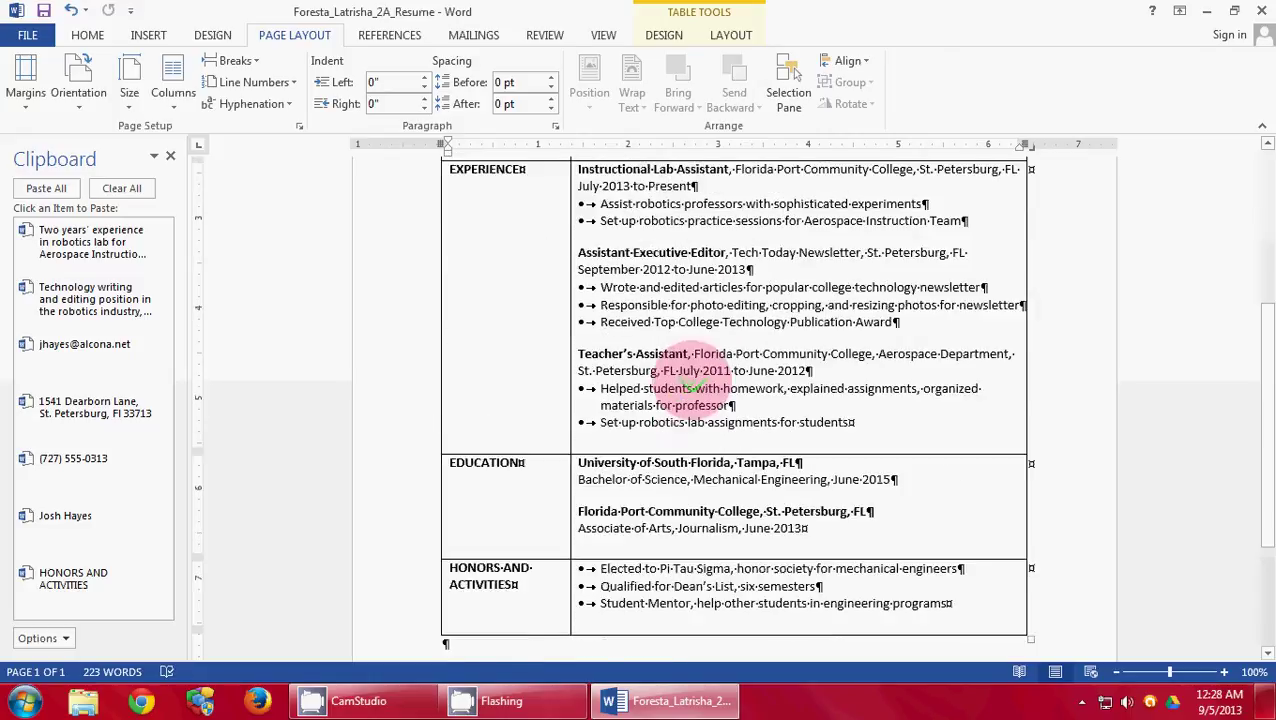
scroll(688, 385, down, 4)
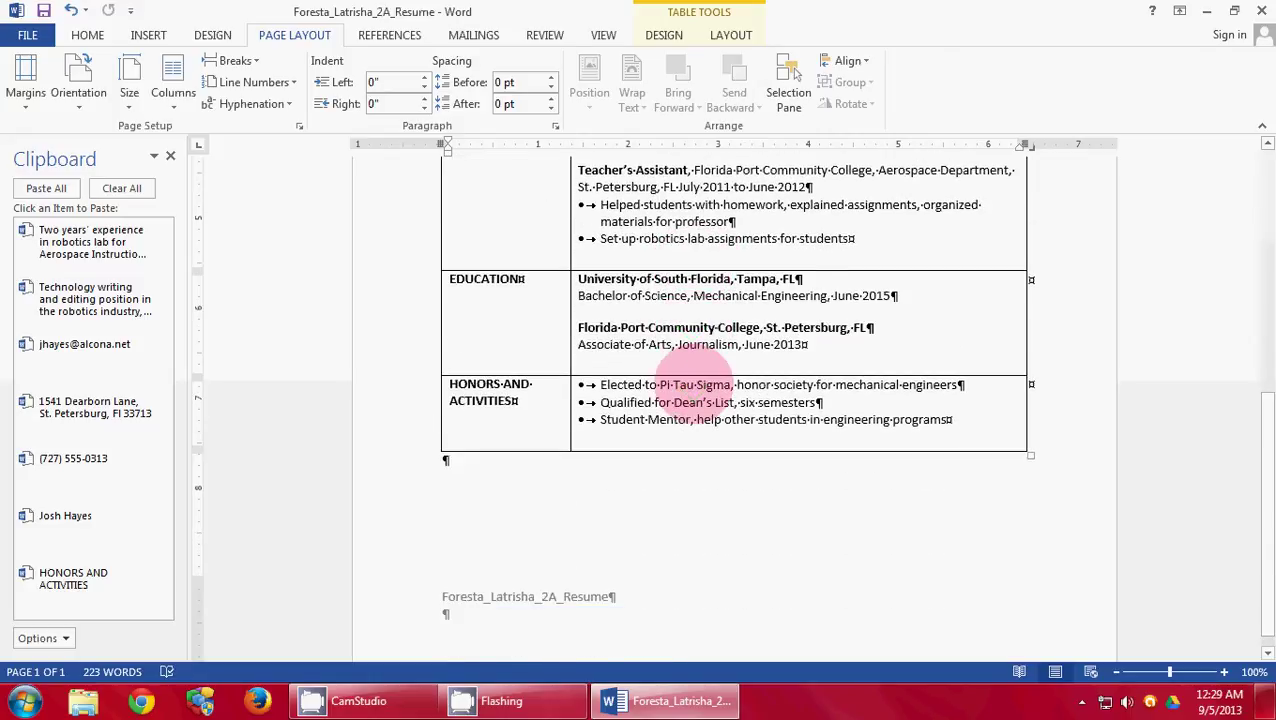
scroll(700, 360, up, 10)
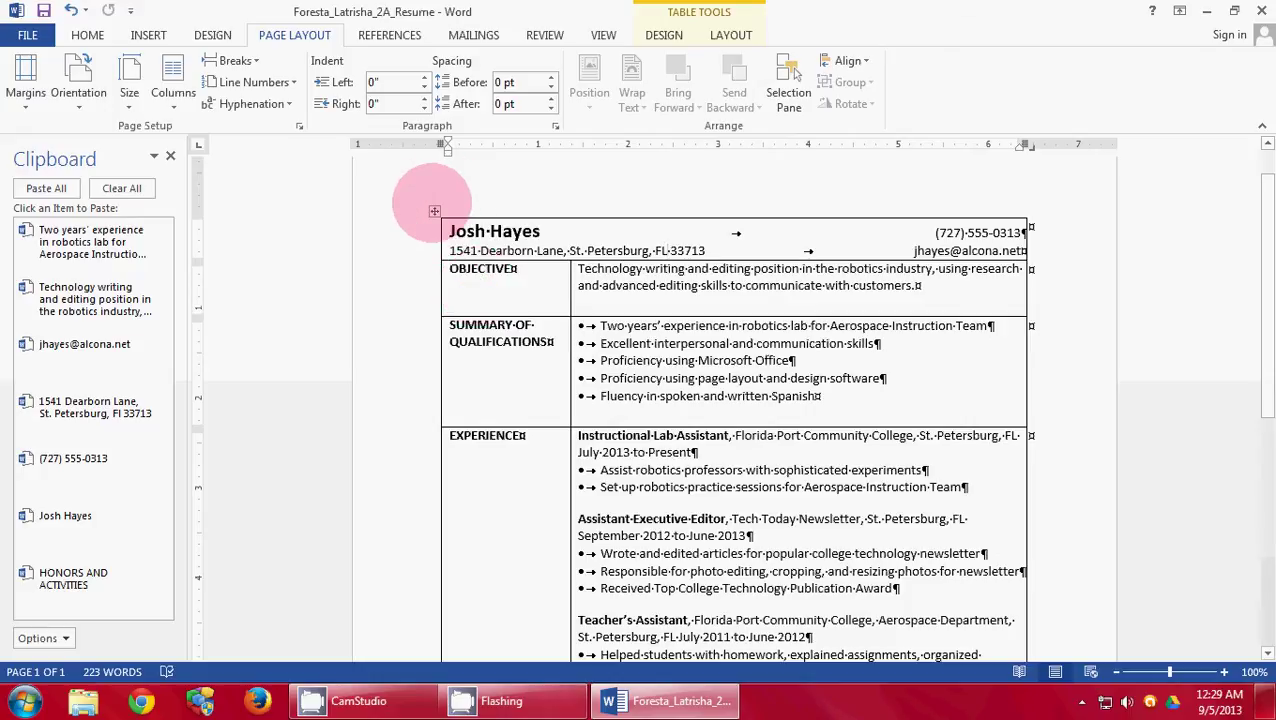
- Select the whole resume table and remove all of its borders
click(434, 211)
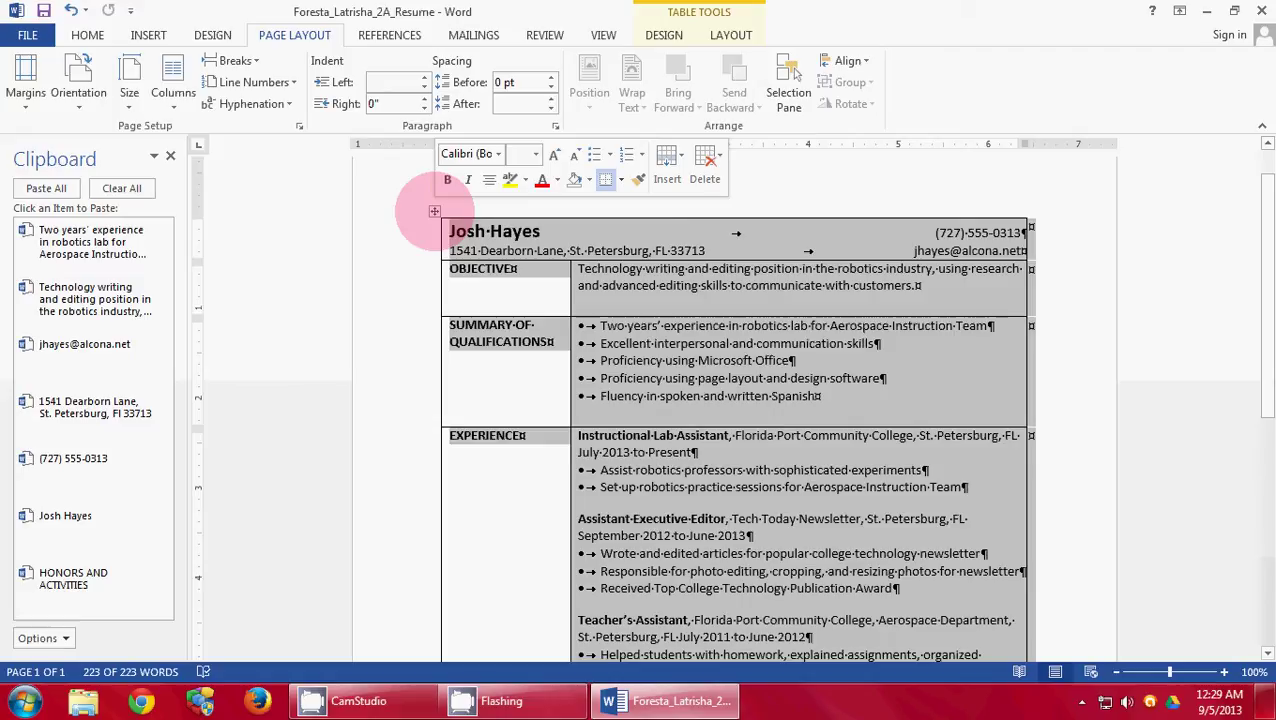
click(664, 35)
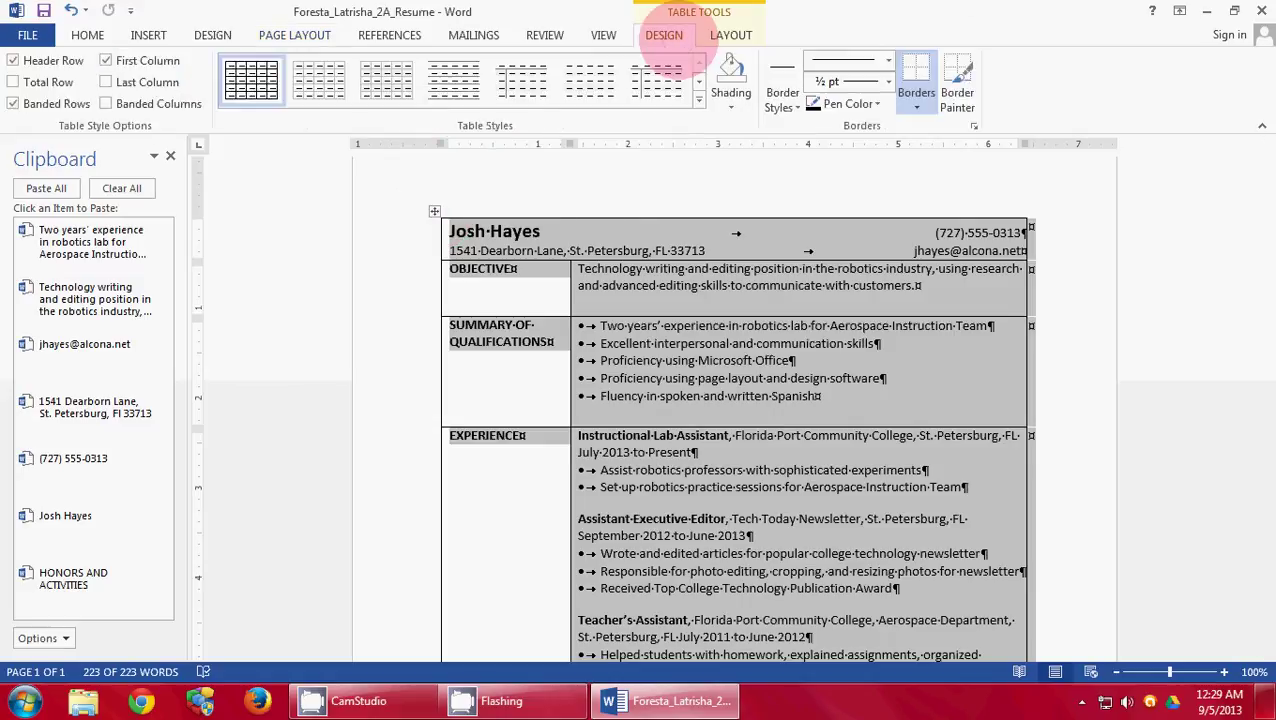
click(916, 106)
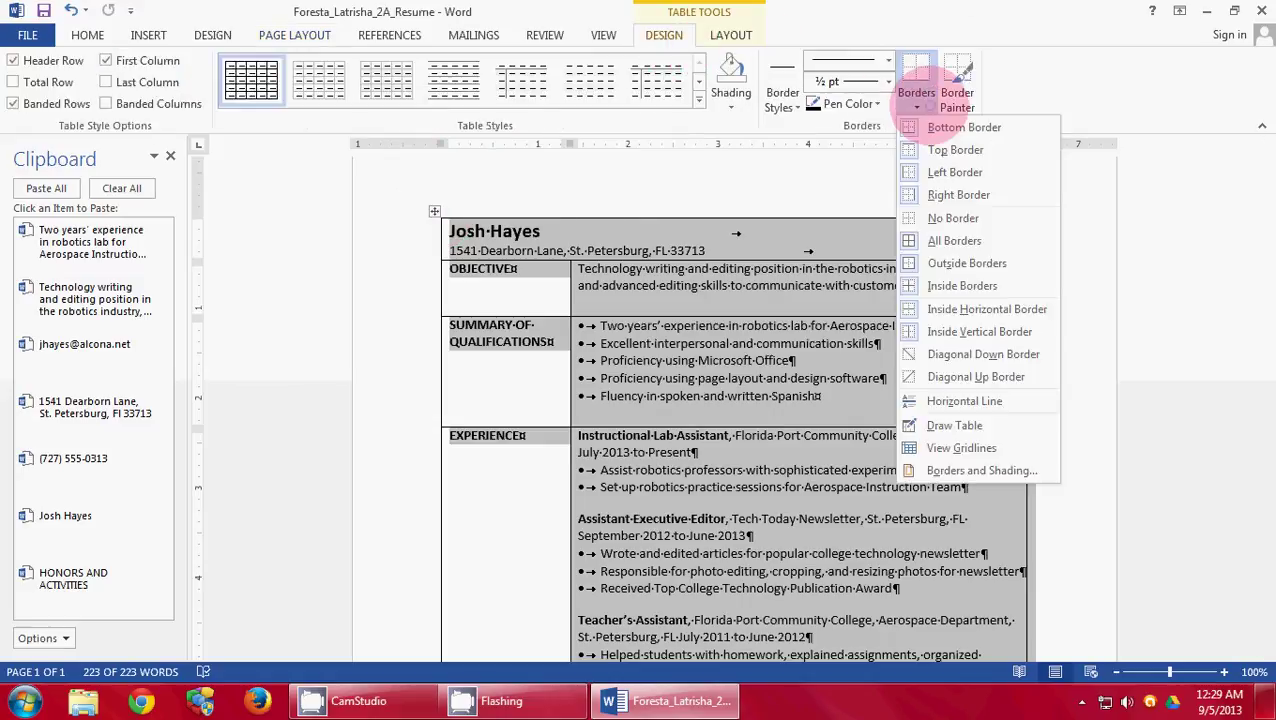
click(952, 218)
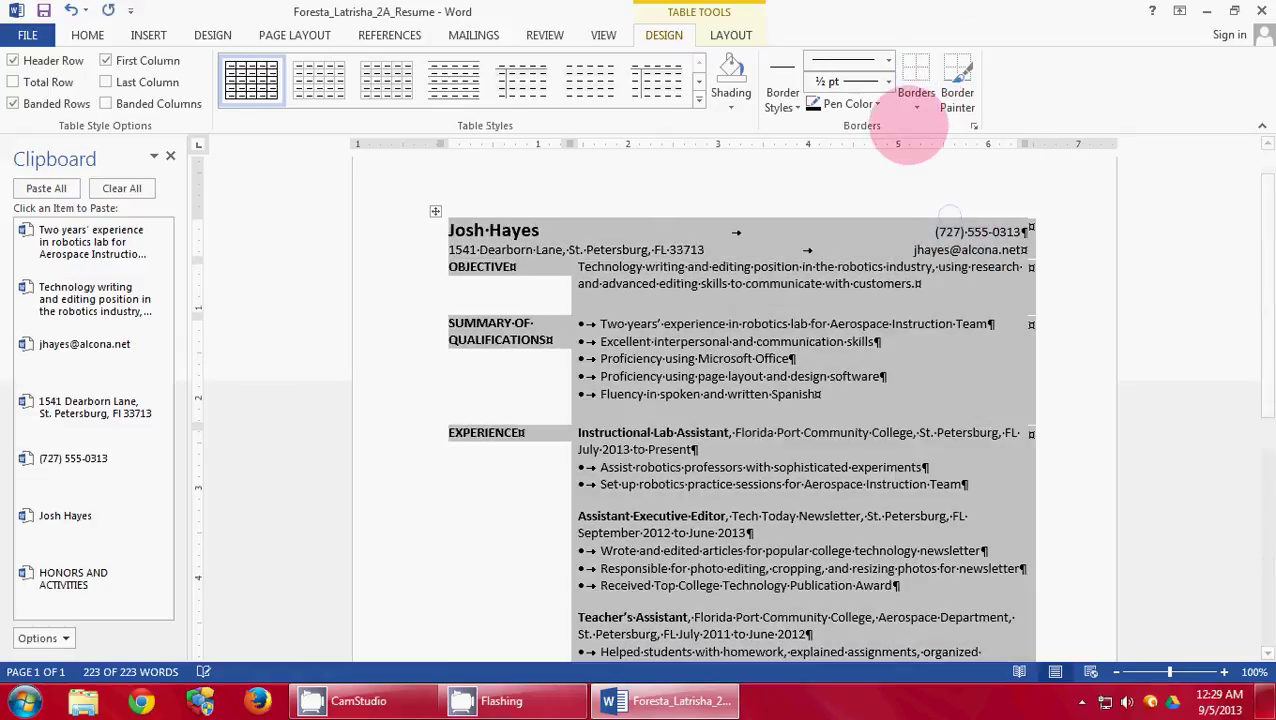
- Apply a custom 3 pt solid border to only the table's top and bottom edges
click(915, 104)
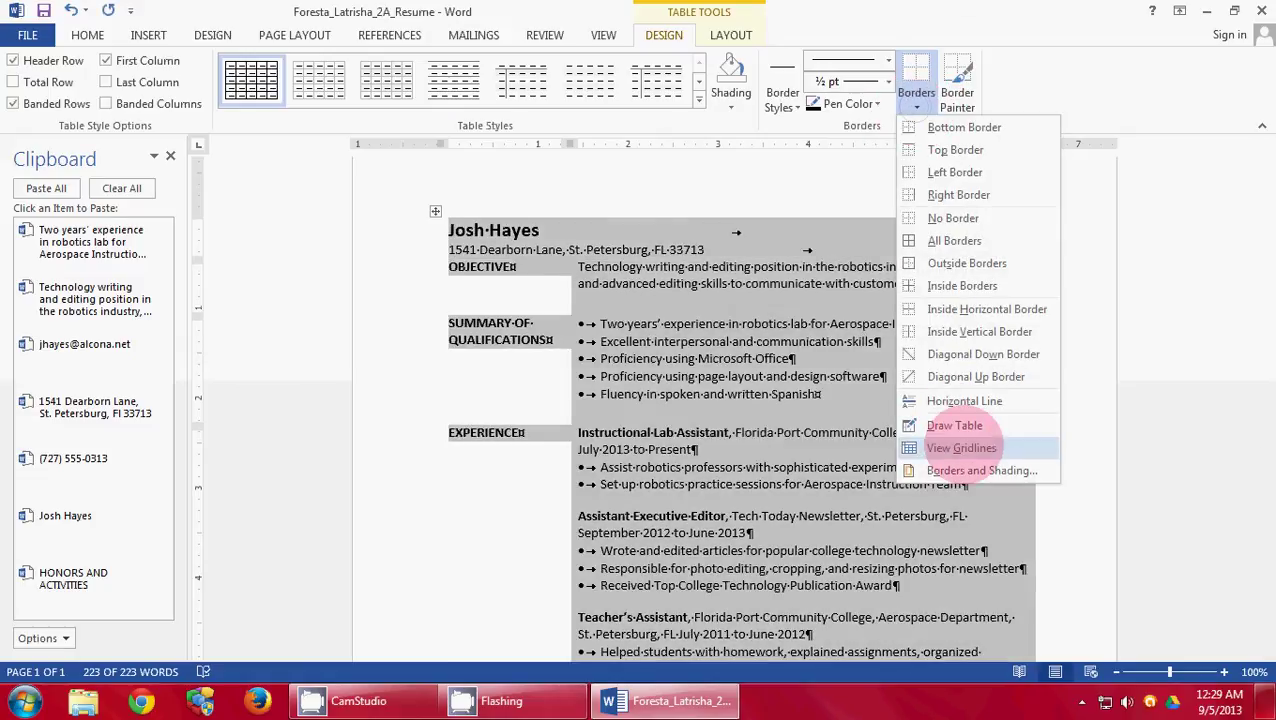
click(980, 470)
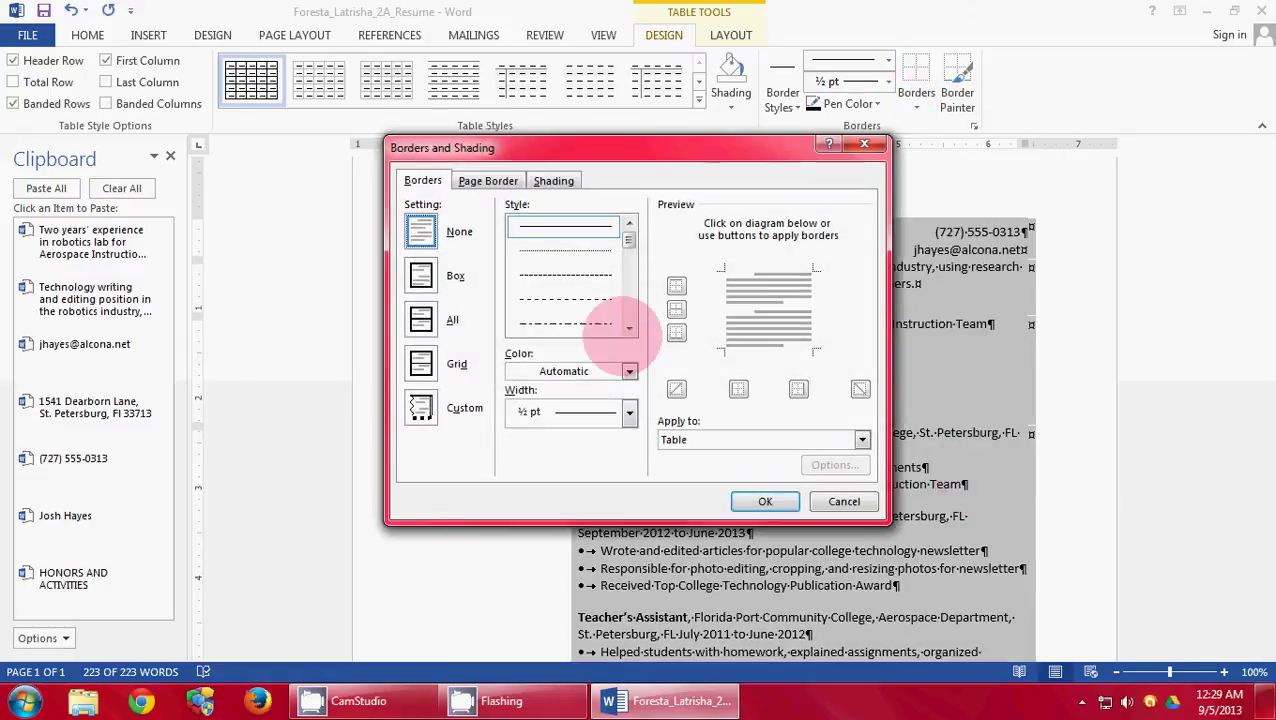
click(418, 408)
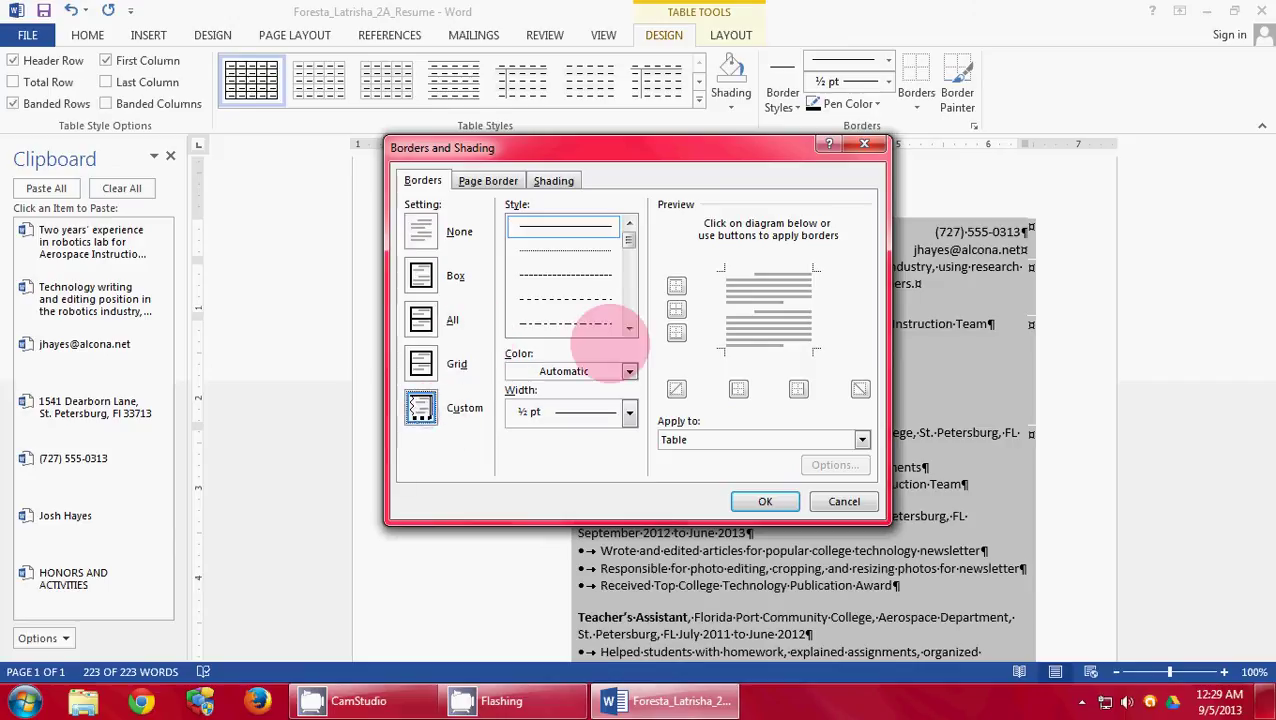
click(629, 328)
click(629, 328)
click(629, 328)
click(629, 328)
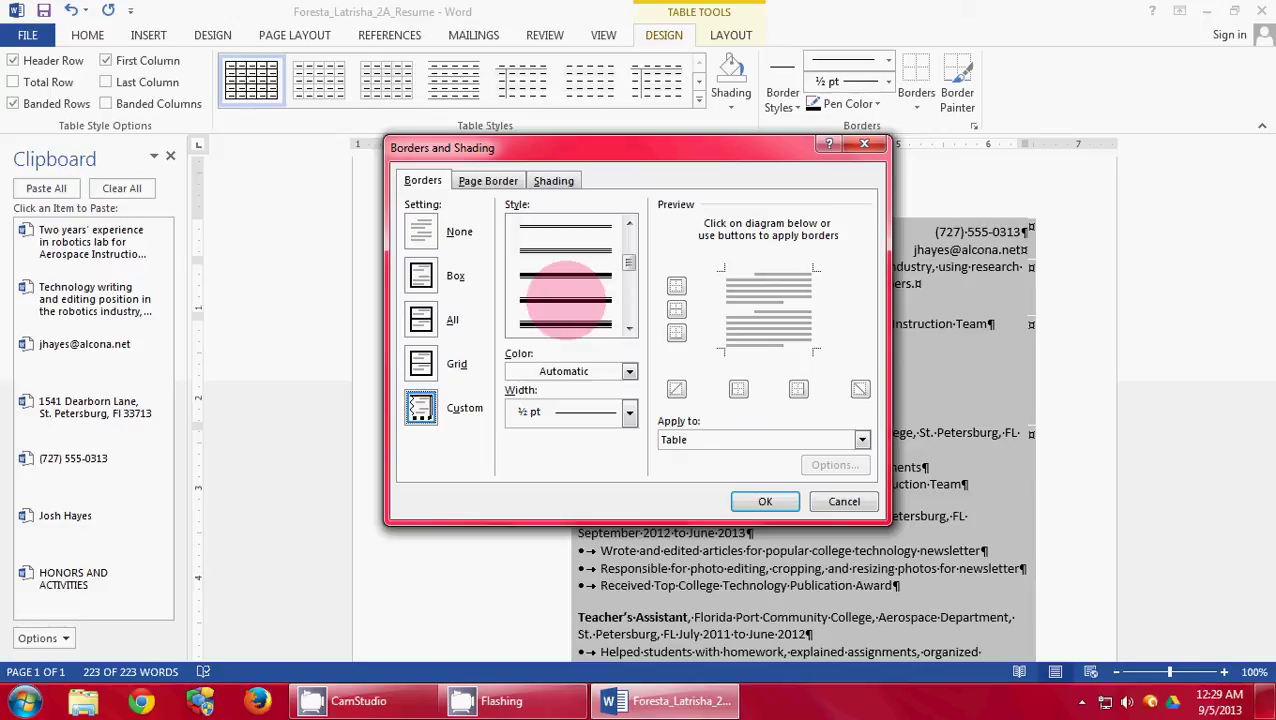
click(565, 298)
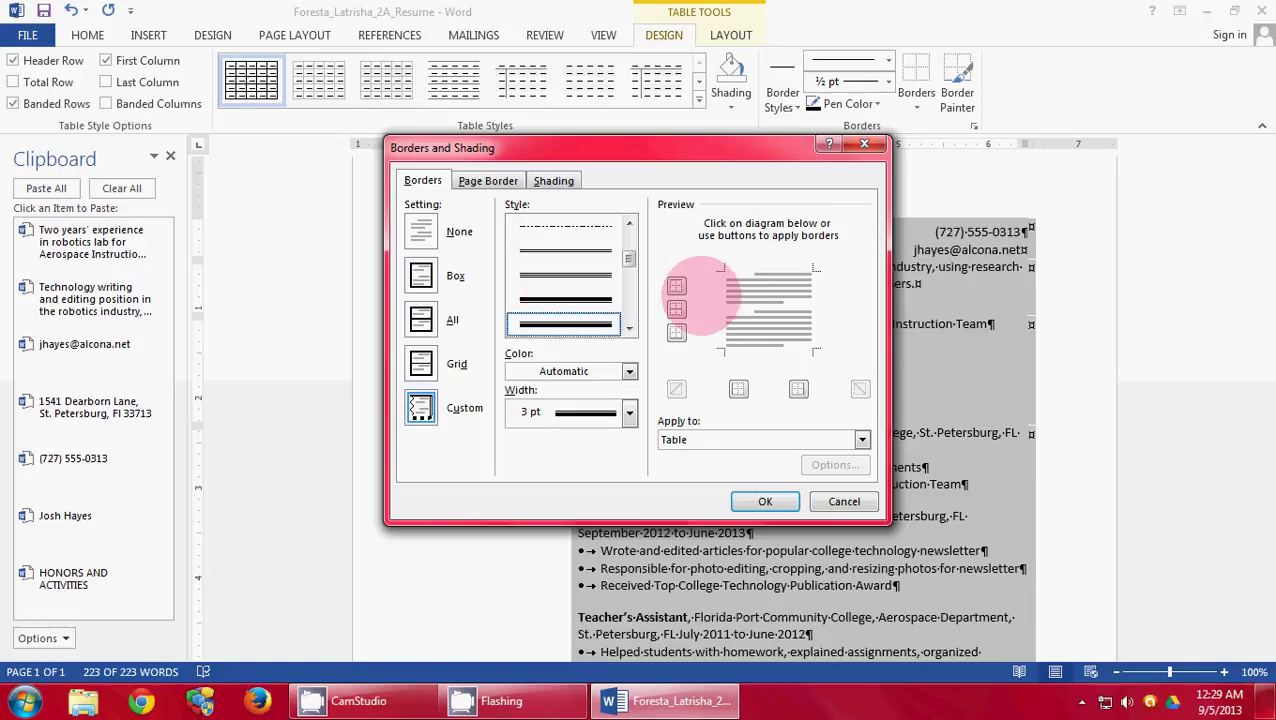
click(678, 287)
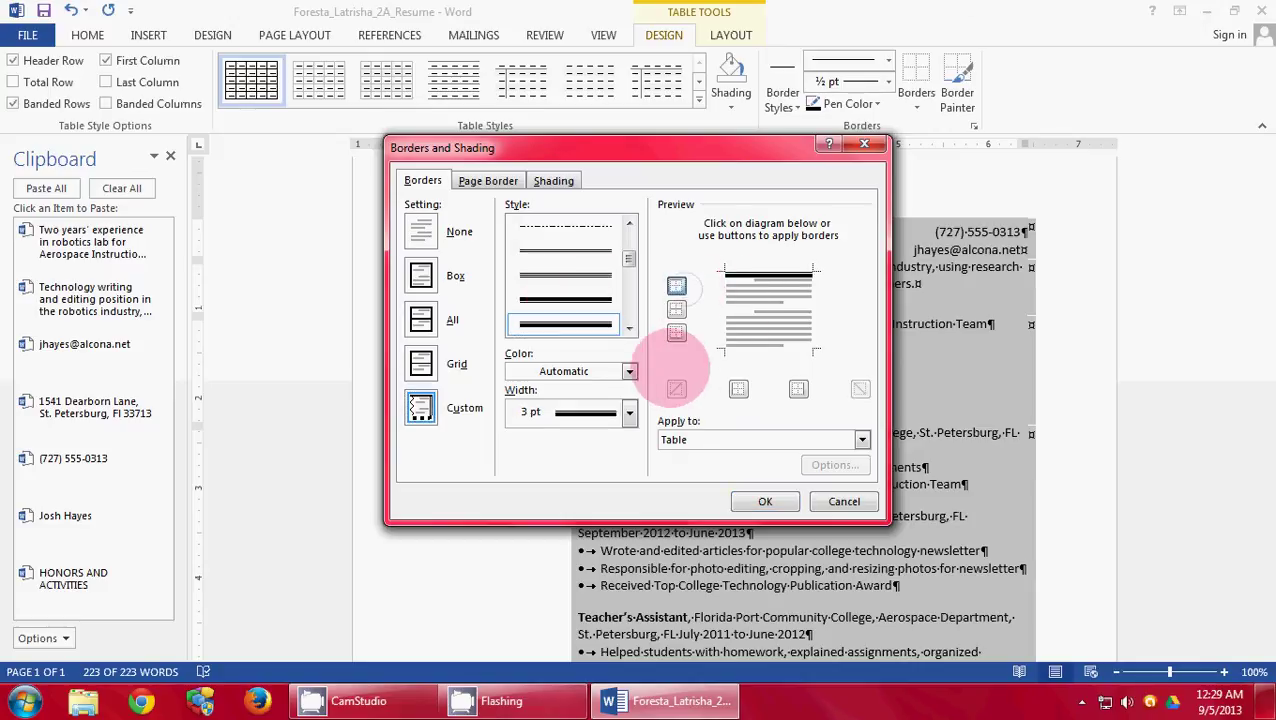
click(676, 332)
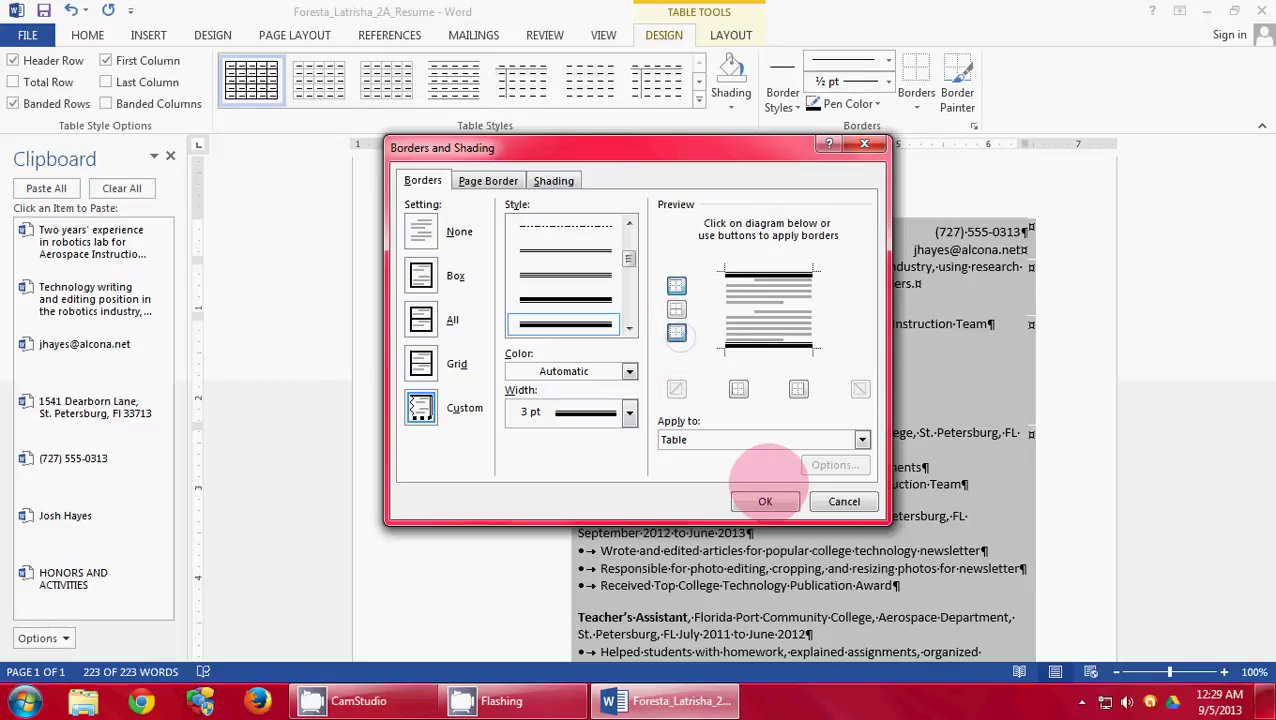
click(752, 500)
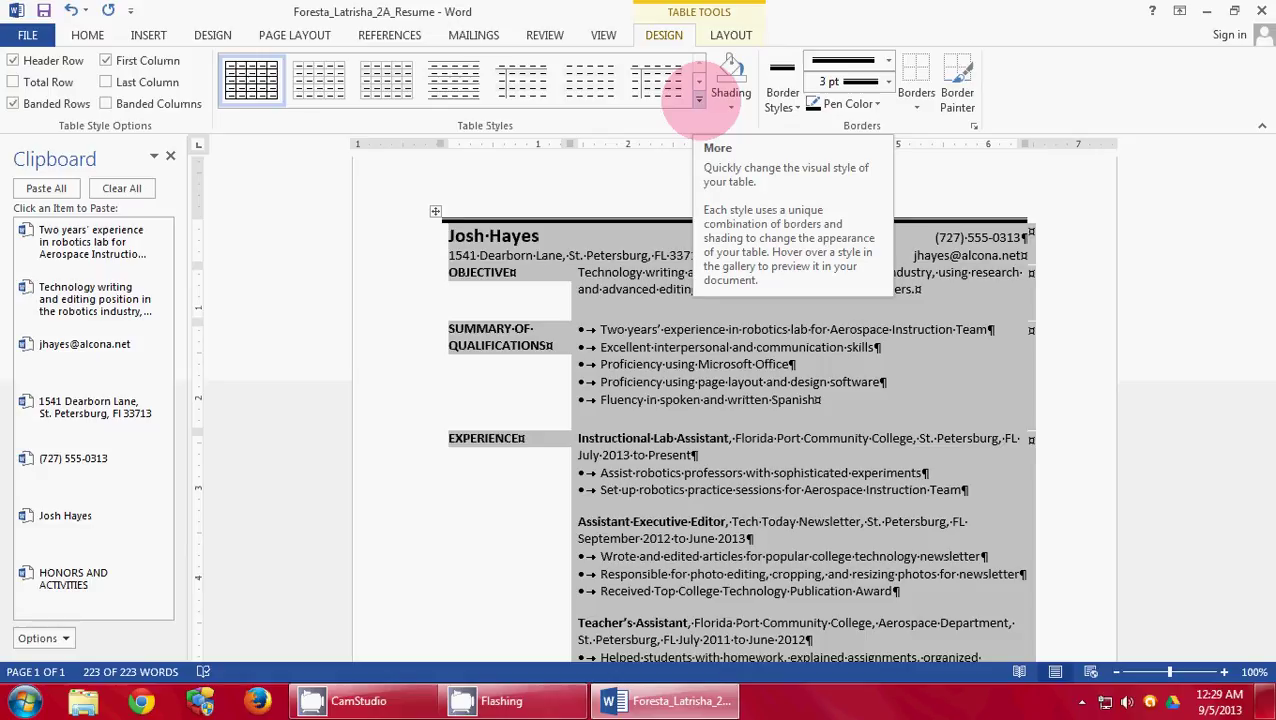
click(698, 99)
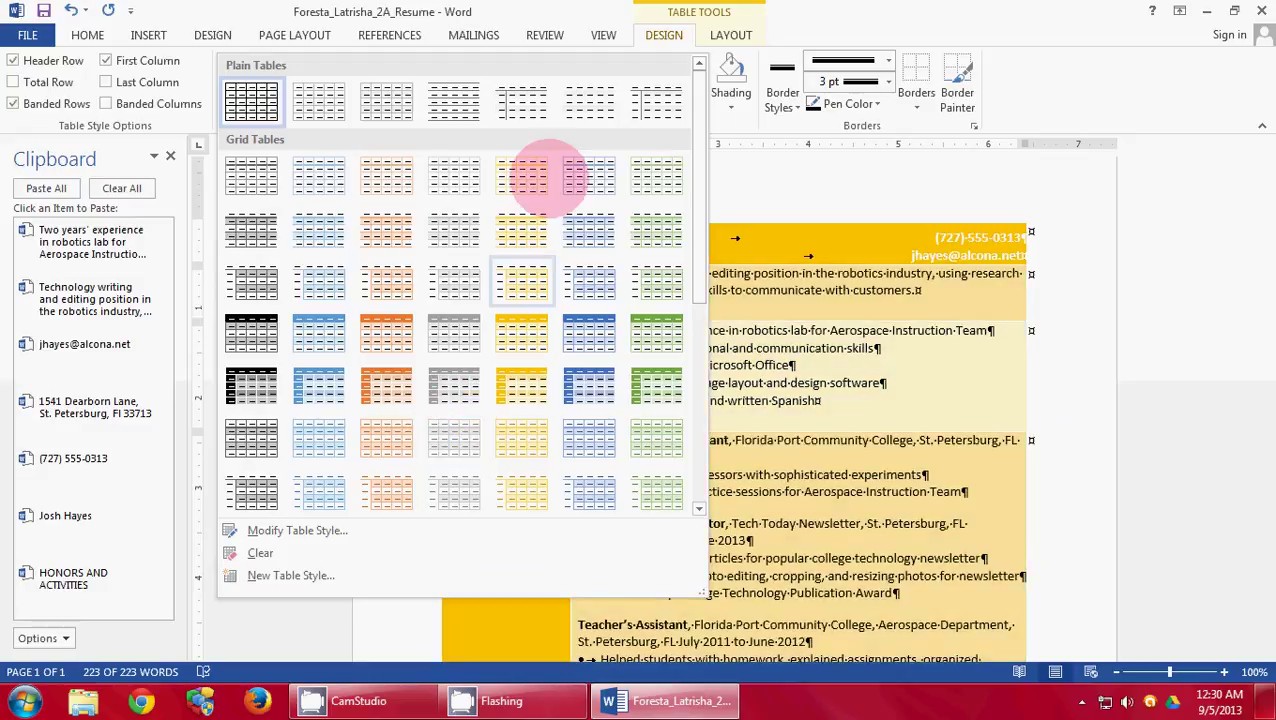
click(826, 32)
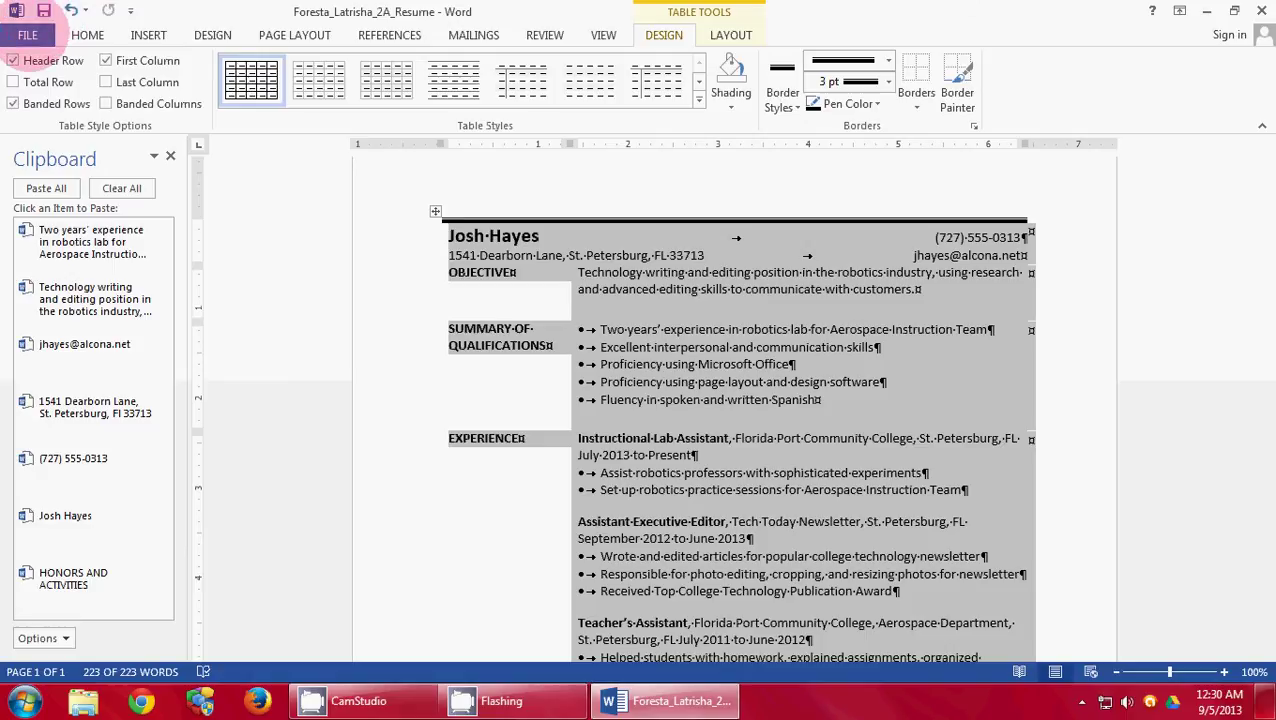
- In the document properties, enter tags 'resume, Word Table' and subject 'CS 101 CRN'
click(30, 33)
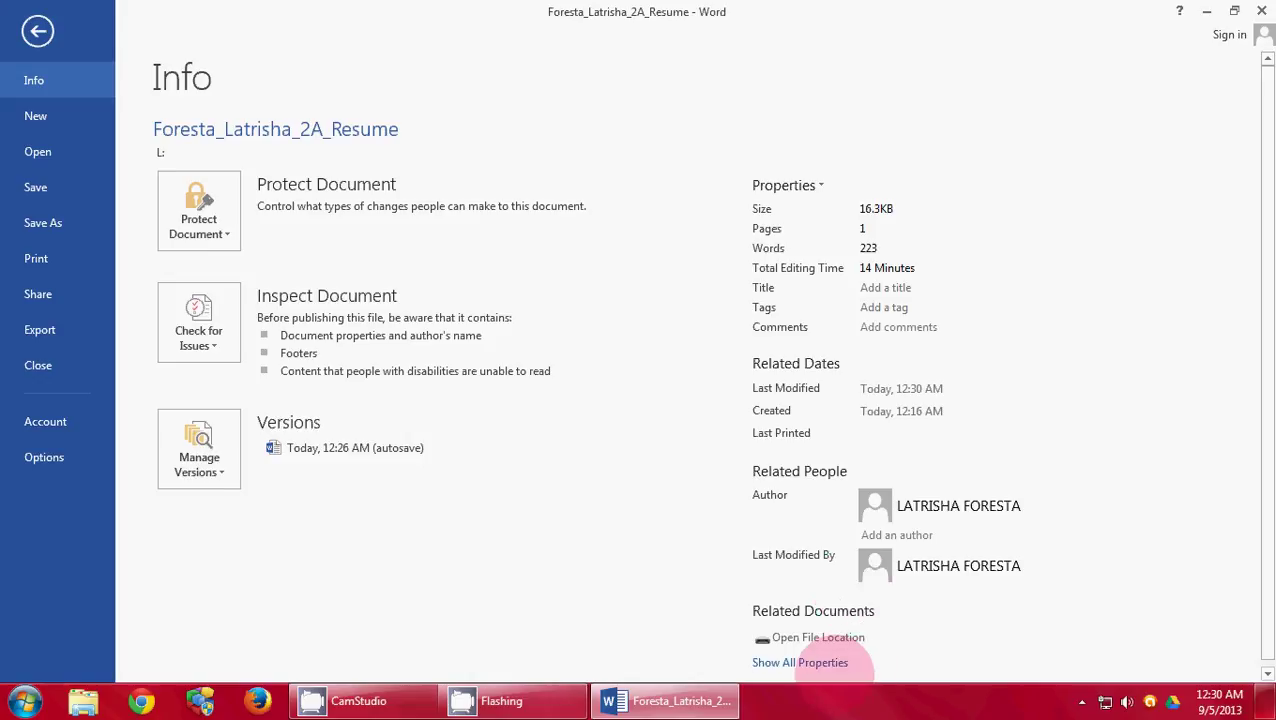
click(800, 662)
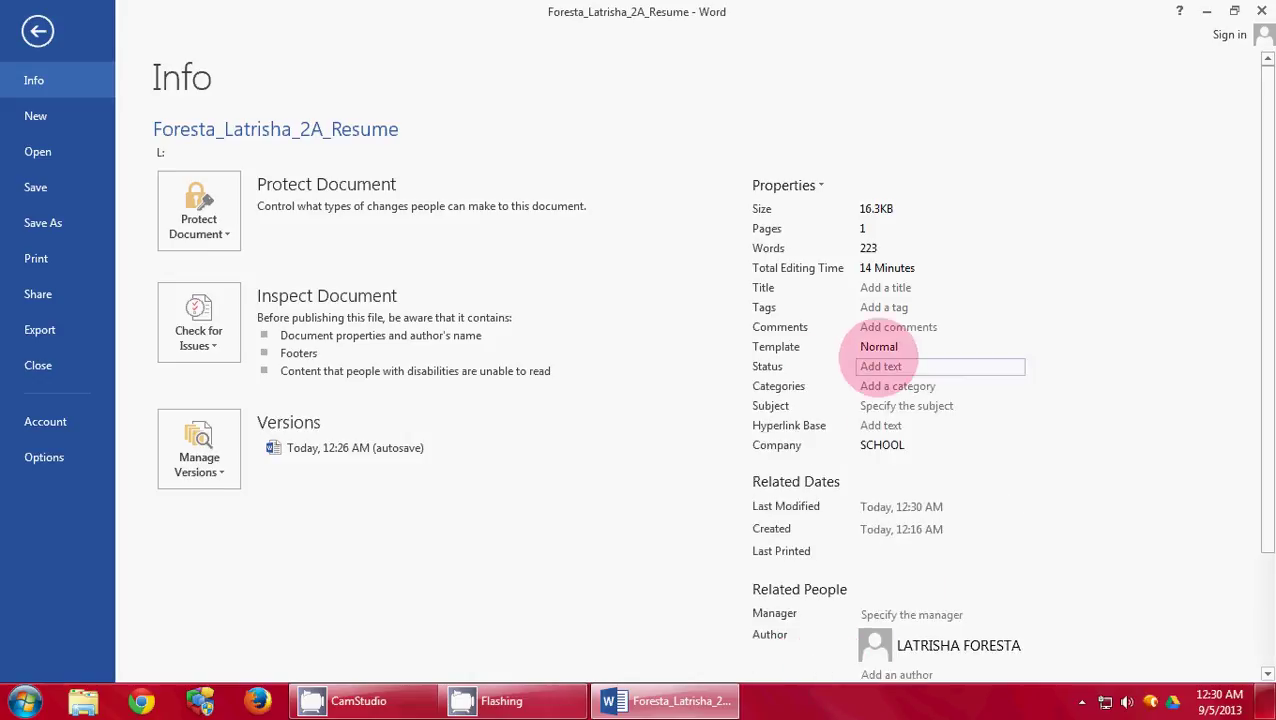
click(883, 308)
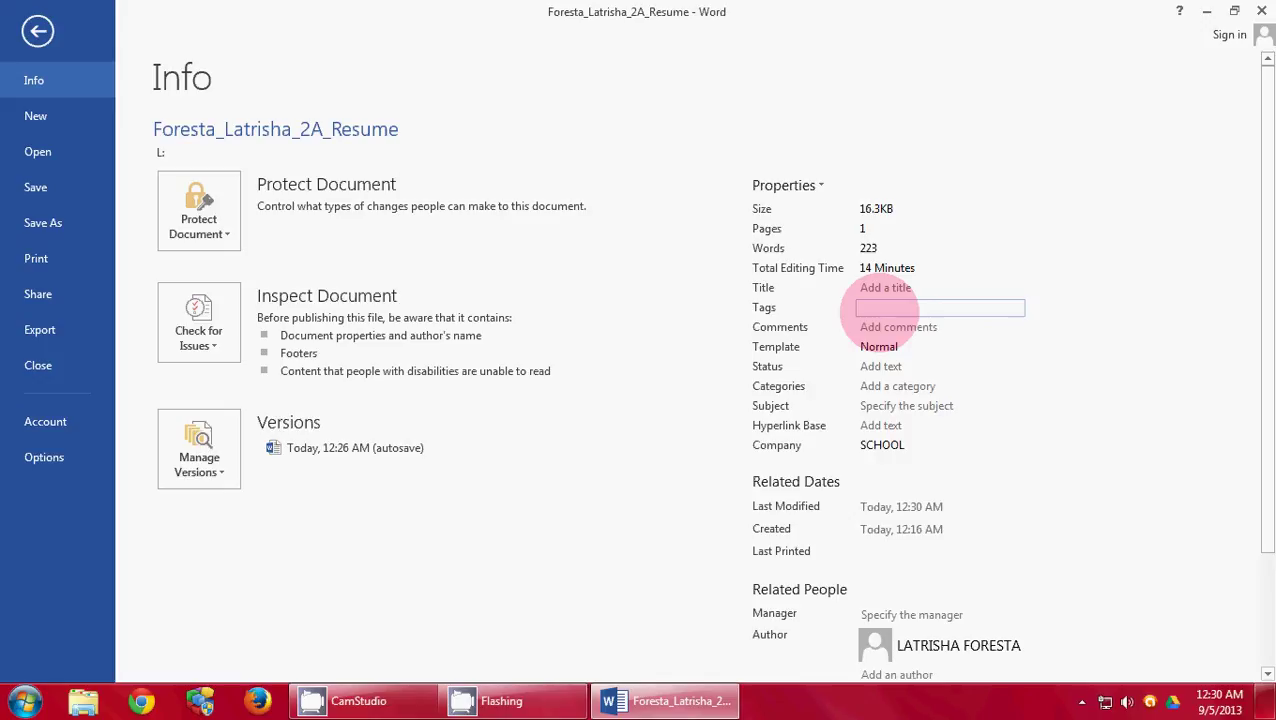
text(resume, Word Table)
click(898, 405)
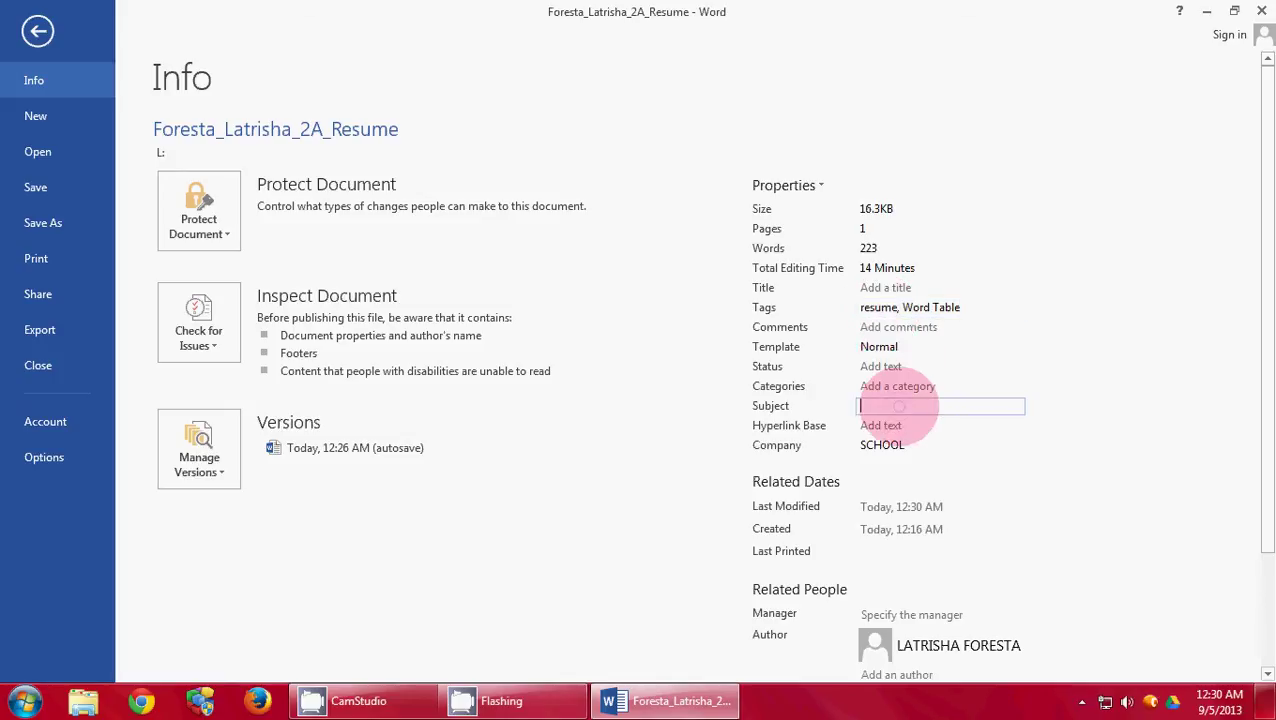
text(CS 101 CRn)
key(BackSpace)
text(N)
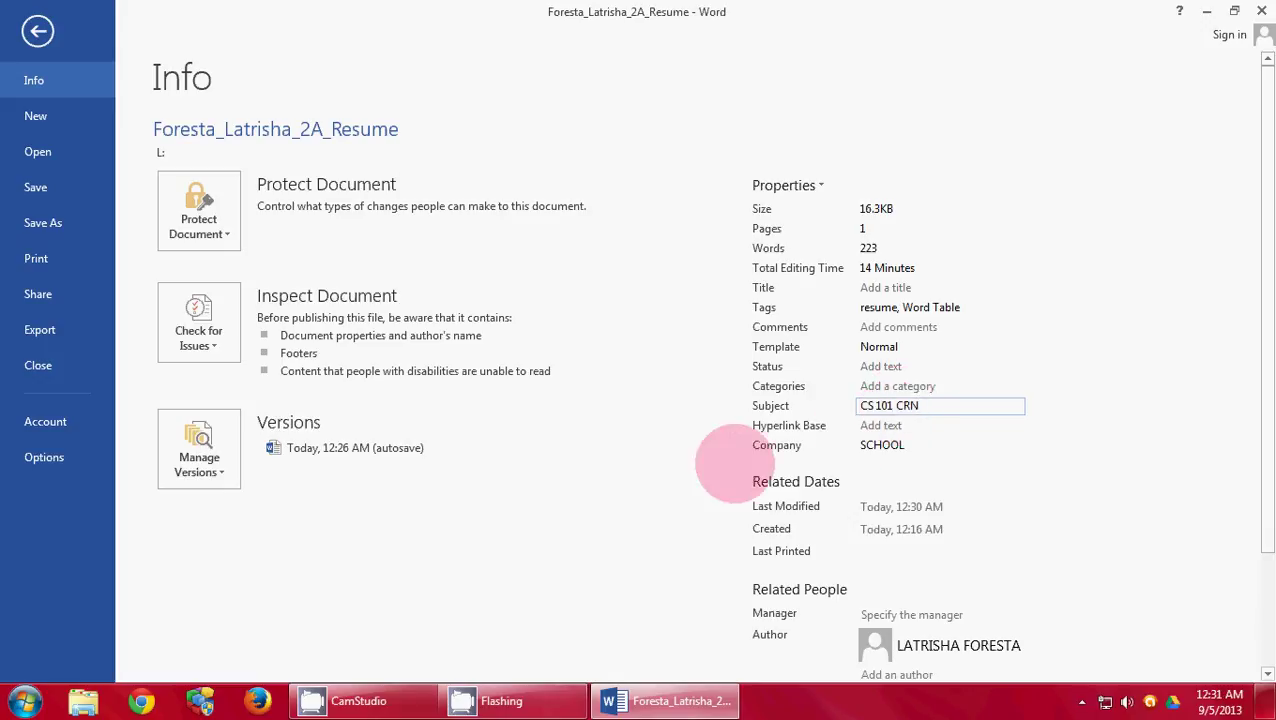
click(35, 187)
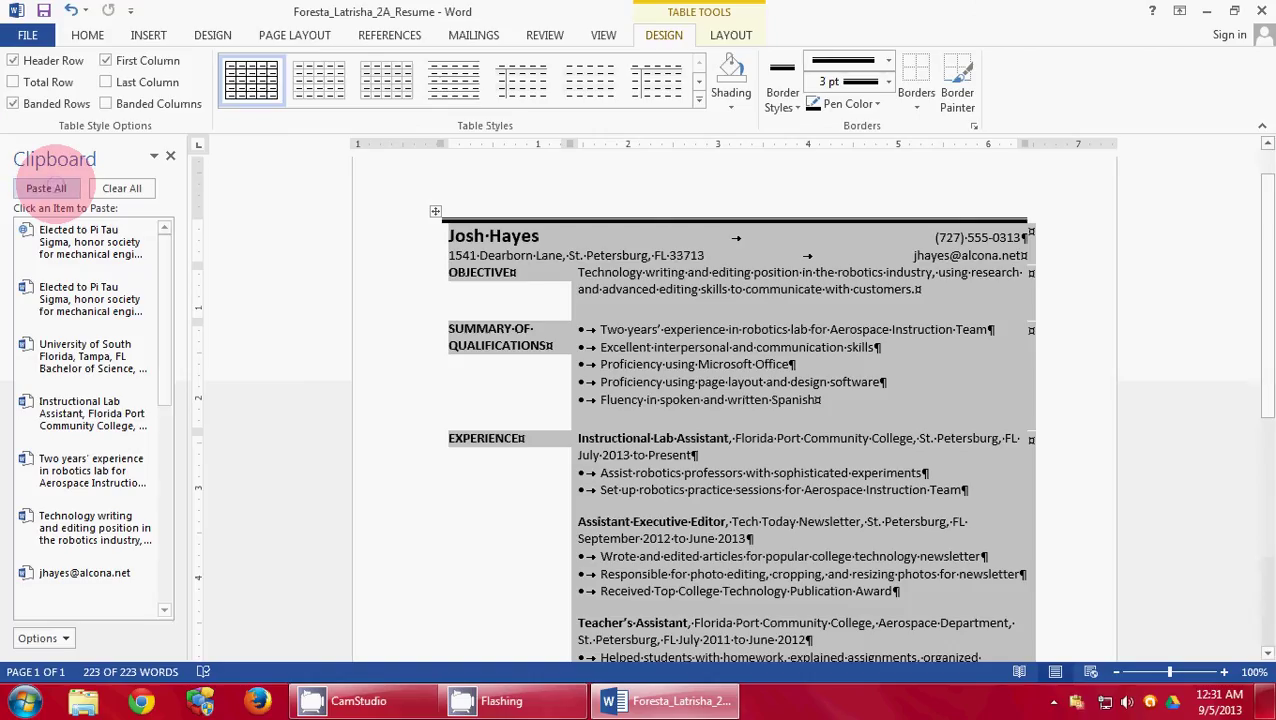